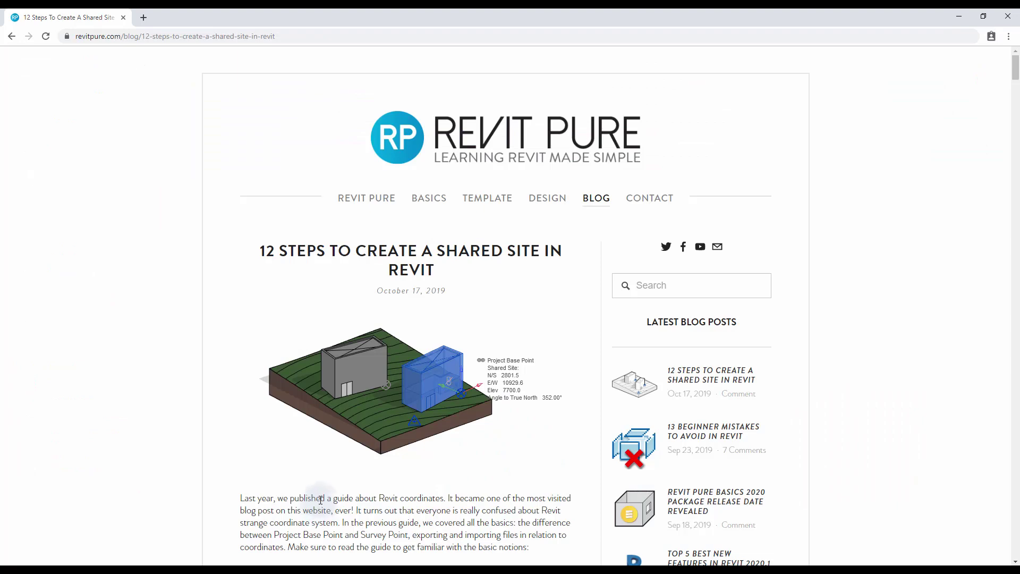
Step: Skim the blog article on creating a shared site, including the survey point and why-use-shared-sites sections
{"action": "scroll", "coordinate": [320, 500], "scroll_direction": "down", "scroll_amount": 3}
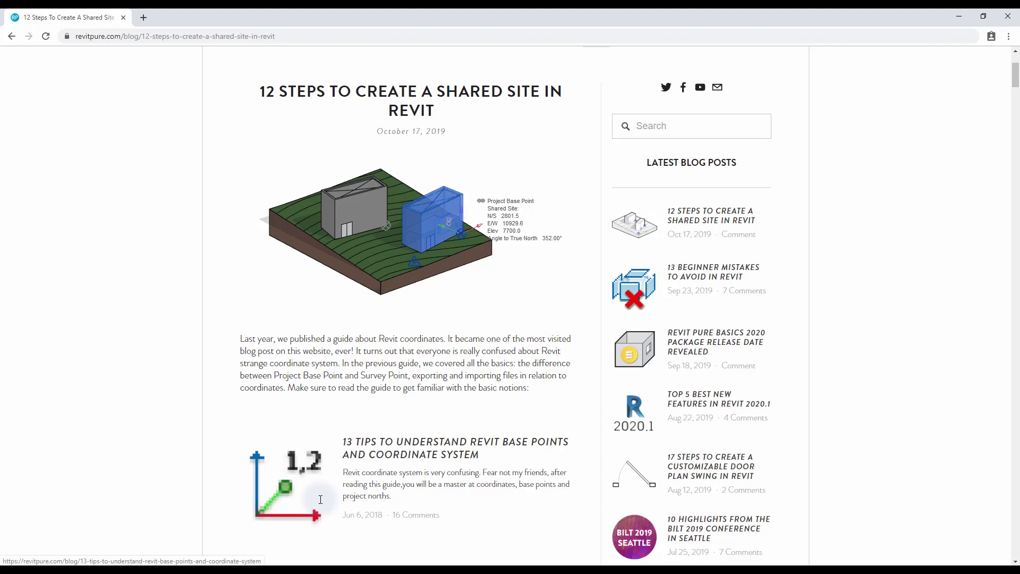
{"action": "scroll", "coordinate": [320, 499], "scroll_direction": "down", "scroll_amount": 3}
{"action": "scroll", "coordinate": [320, 497], "scroll_direction": "down", "scroll_amount": 5}
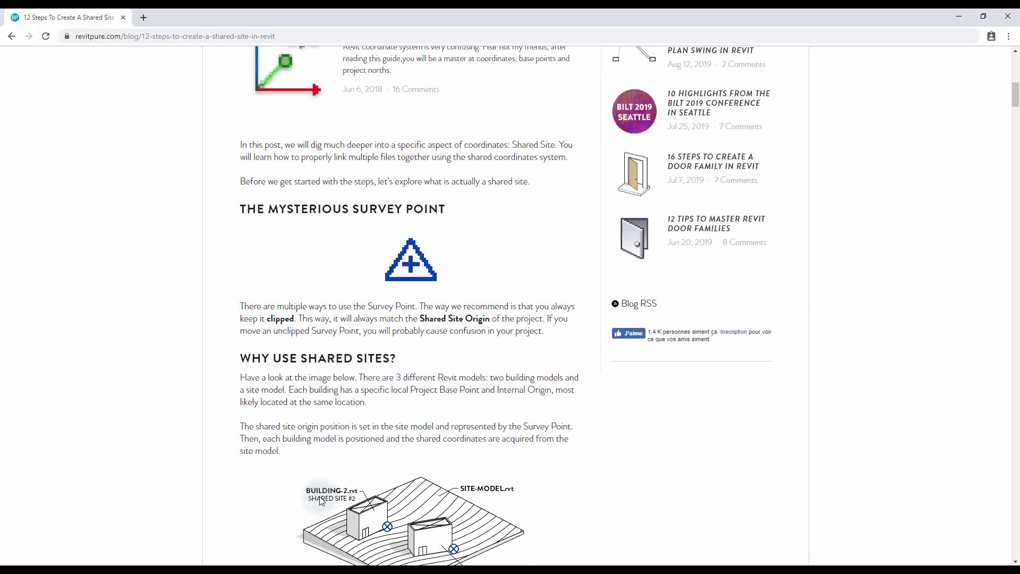
{"action": "scroll", "coordinate": [320, 498], "scroll_direction": "down", "scroll_amount": 5}
{"action": "scroll", "coordinate": [320, 499], "scroll_direction": "down", "scroll_amount": 5}
Step: Switch to Revit and inspect the shared site assigned to each of the two linked BUILDING-A models
{"action": "key", "text": "alt+Tab"}
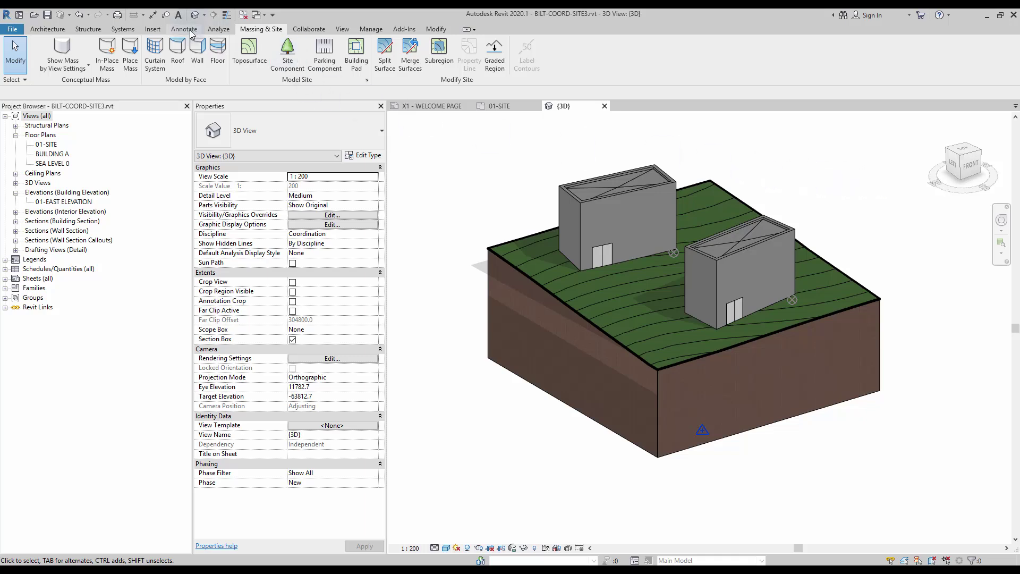
{"action": "left_click", "coordinate": [610, 204]}
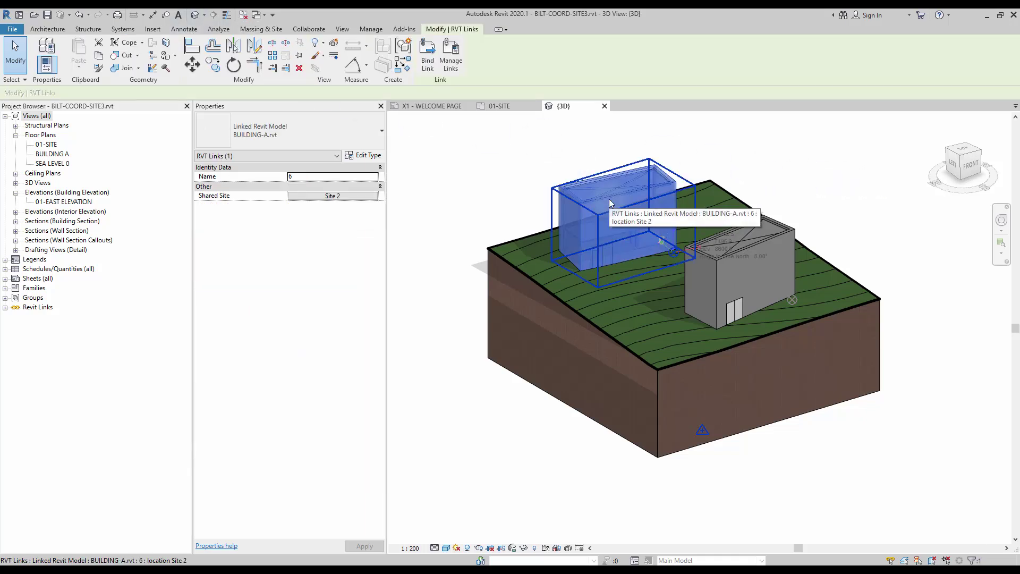
{"action": "left_click", "coordinate": [788, 238]}
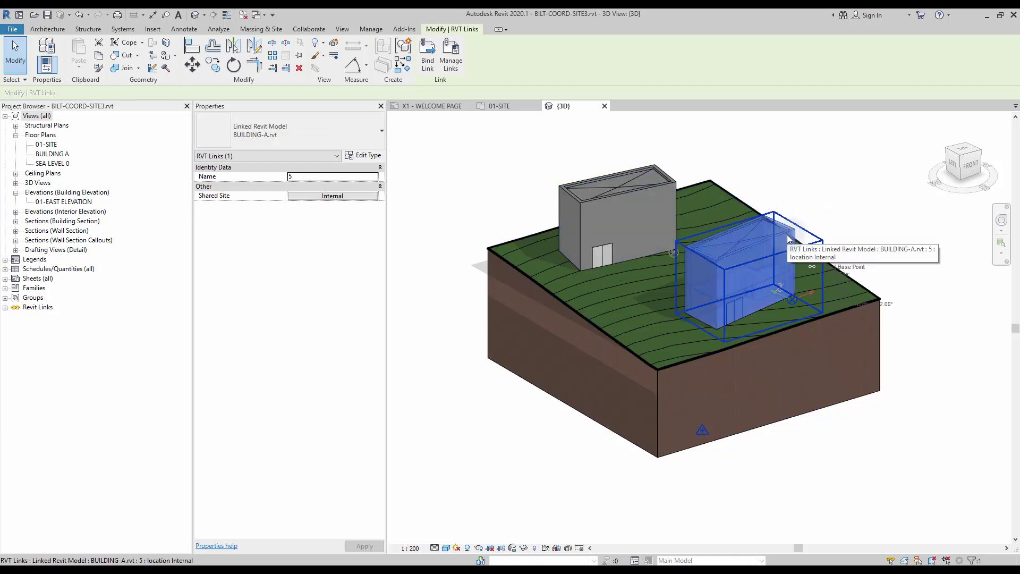
{"action": "left_click", "coordinate": [825, 194]}
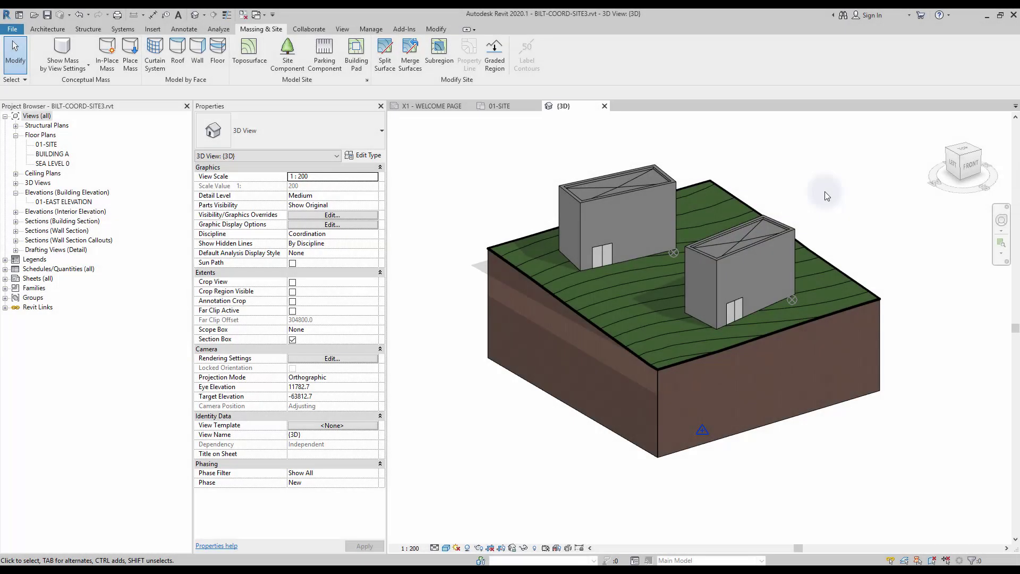
Step: Place a spot coordinate with a leader on an upper corner of each of the two linked buildings
{"action": "left_click", "coordinate": [184, 29]}
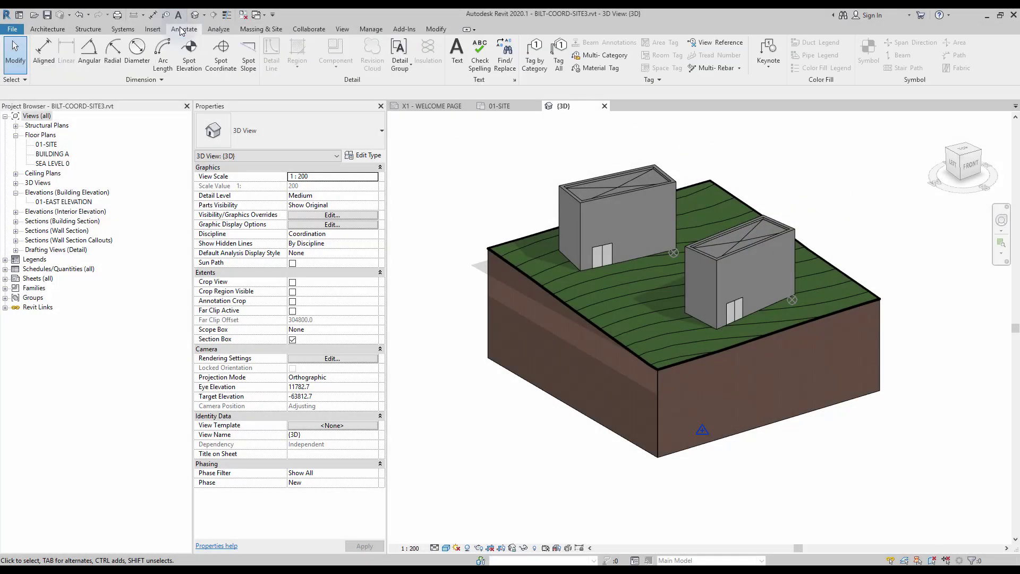
{"action": "left_click", "coordinate": [223, 59]}
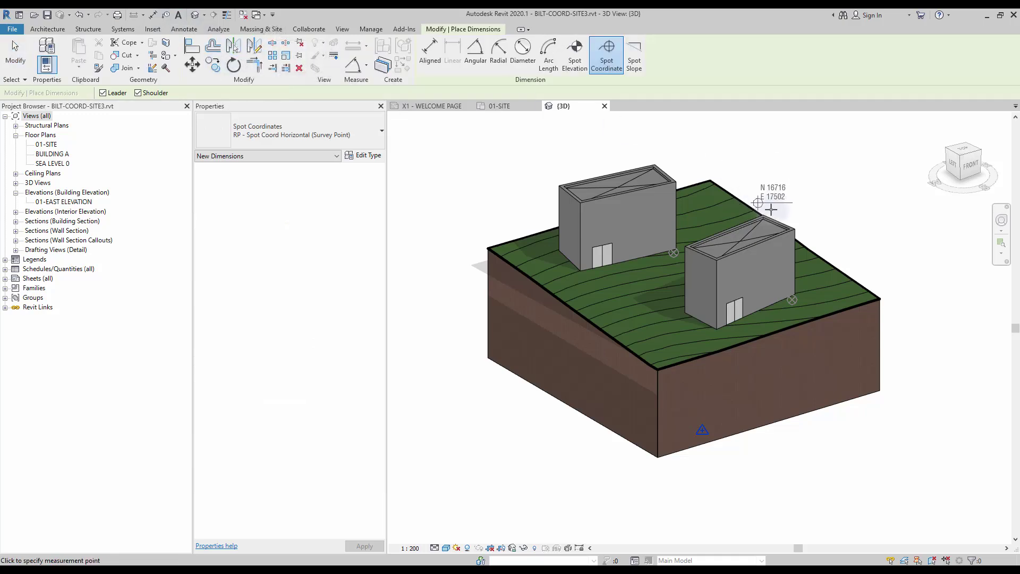
{"action": "left_click", "coordinate": [798, 228]}
{"action": "left_click", "coordinate": [821, 197]}
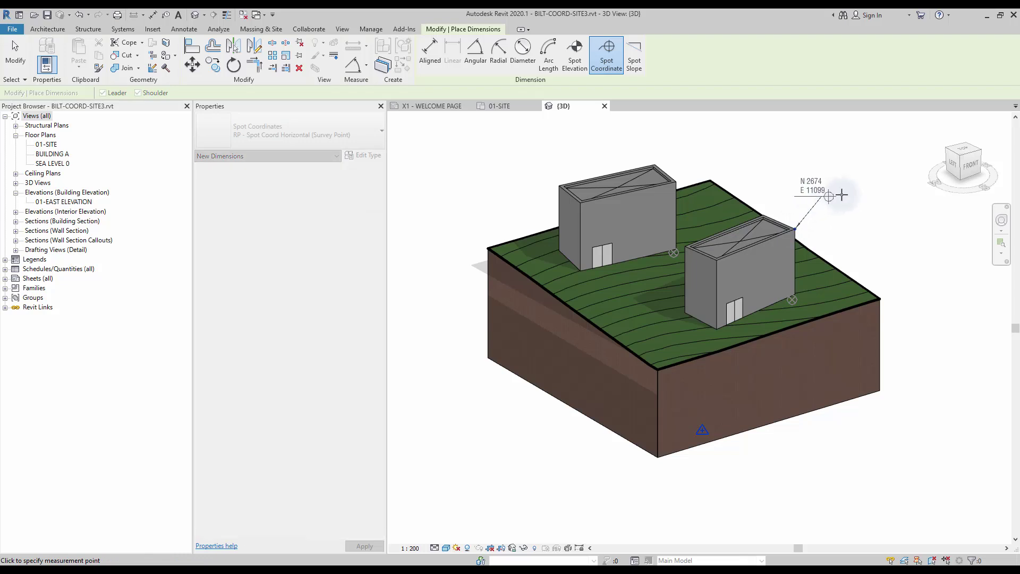
{"action": "left_click", "coordinate": [864, 196]}
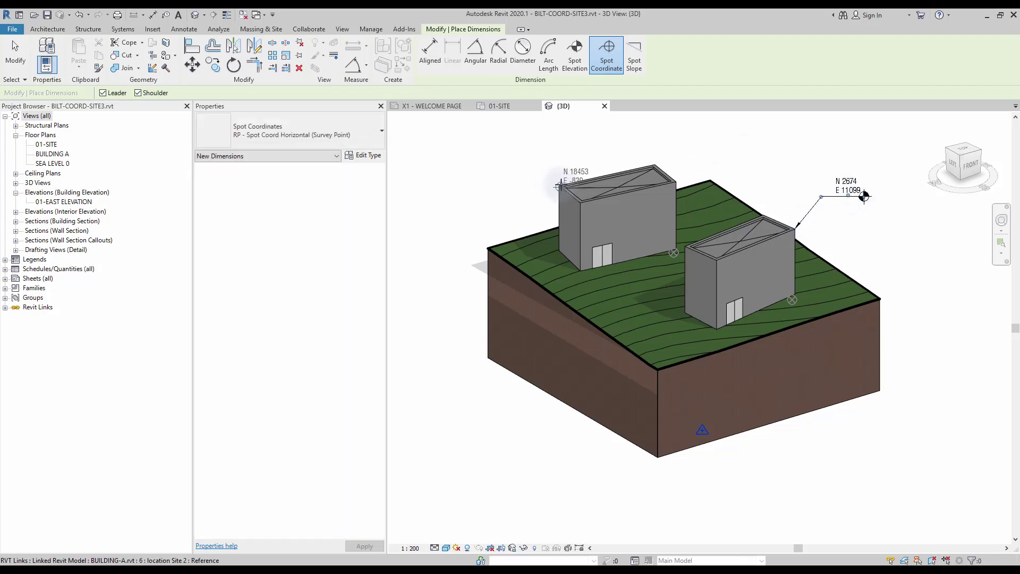
{"action": "left_click", "coordinate": [534, 156]}
{"action": "left_click", "coordinate": [479, 156]}
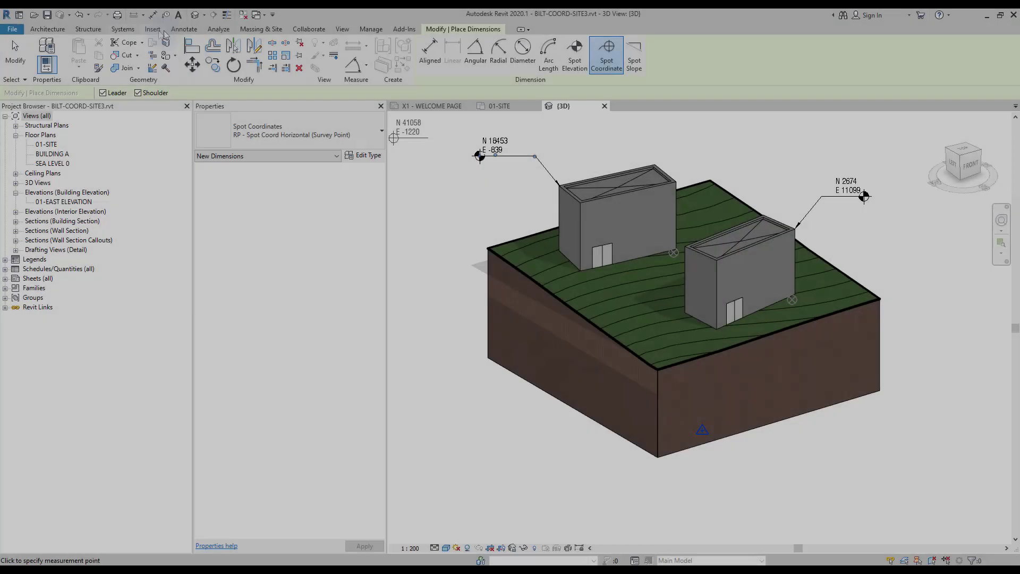
Step: Place a spot elevation with a leader on a roof corner of each of the two linked buildings
{"action": "left_click", "coordinate": [184, 29]}
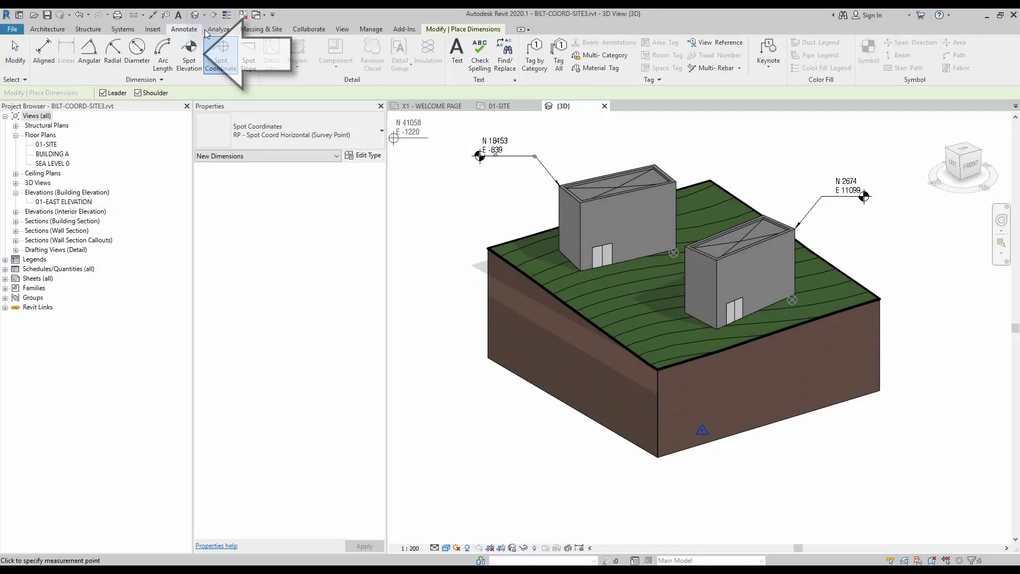
{"action": "left_click", "coordinate": [195, 53]}
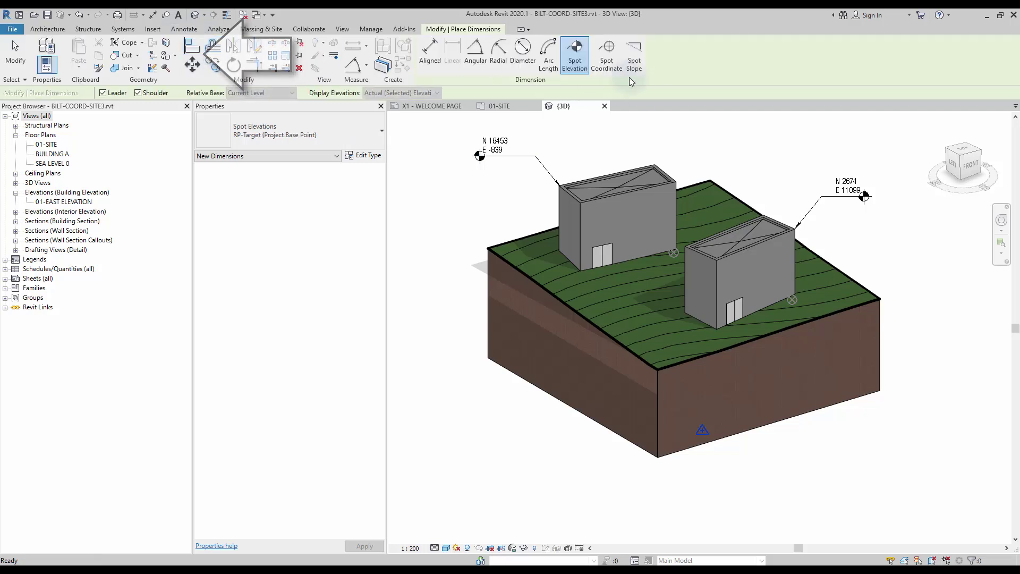
{"action": "left_click", "coordinate": [795, 228]}
{"action": "left_click", "coordinate": [729, 158]}
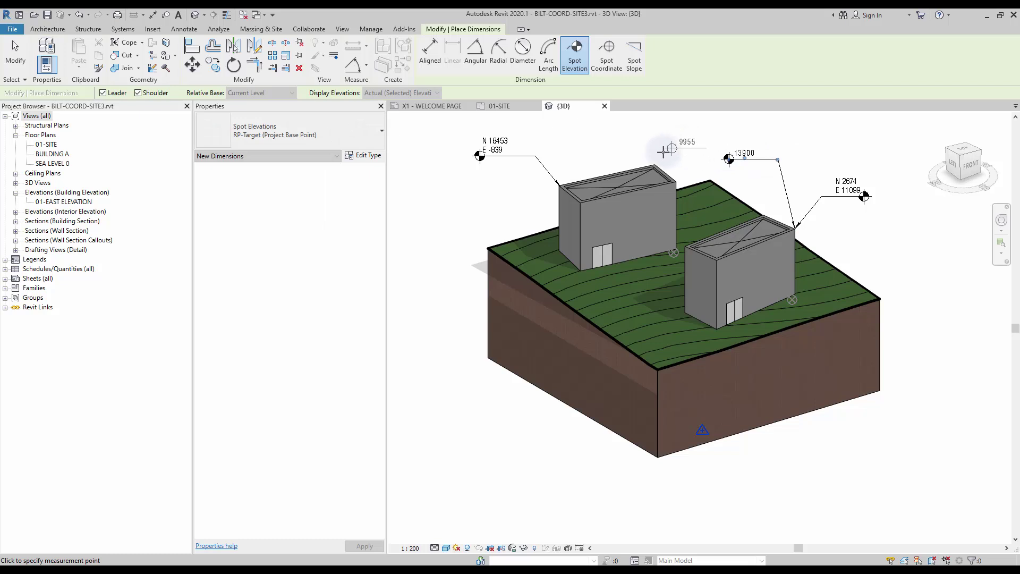
{"action": "left_click", "coordinate": [655, 166]}
{"action": "left_click", "coordinate": [658, 141]}
{"action": "left_click", "coordinate": [597, 141]}
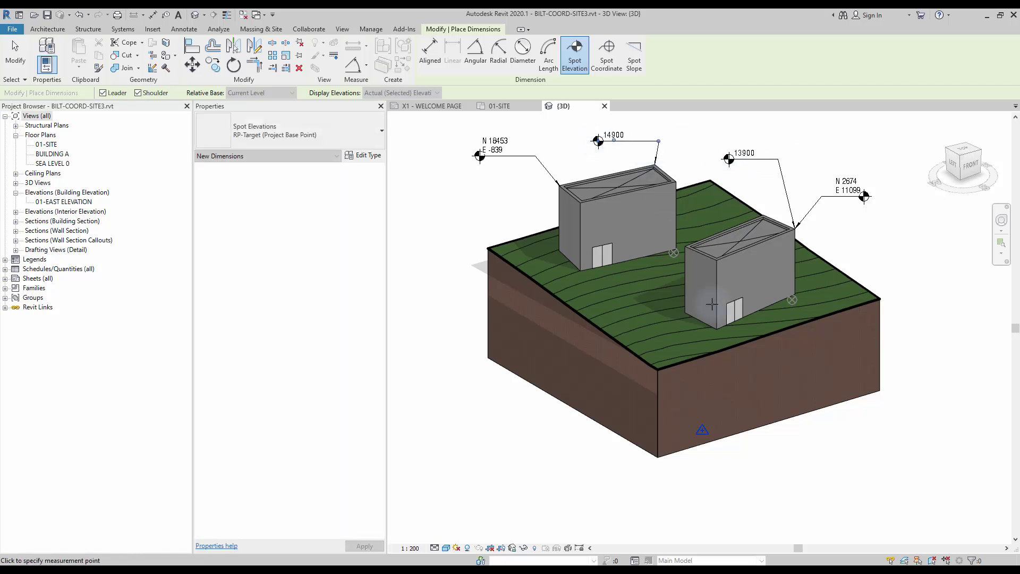
{"action": "left_click", "coordinate": [702, 431]}
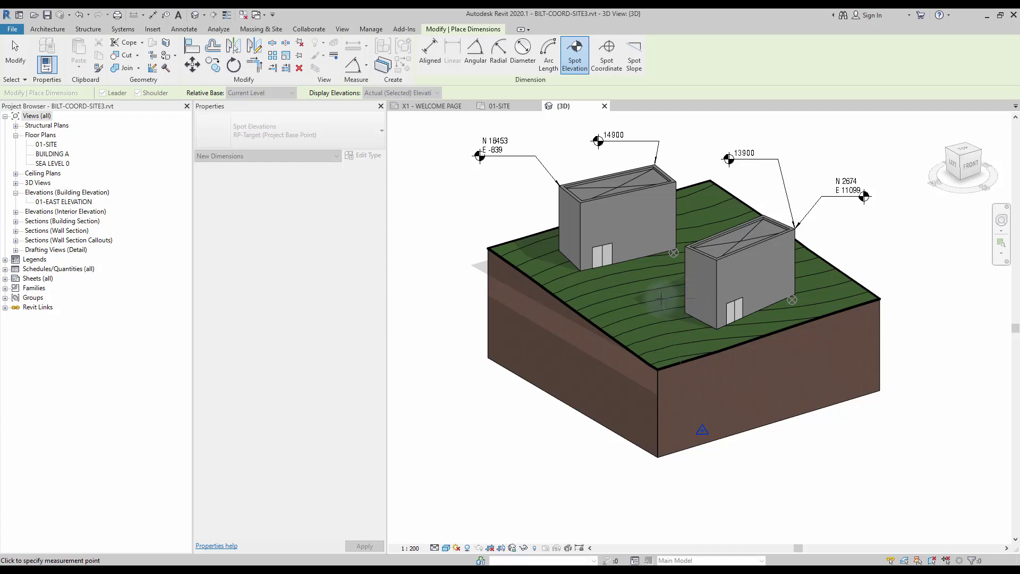
{"action": "key", "text": "Escape"}
{"action": "key", "text": "Escape"}
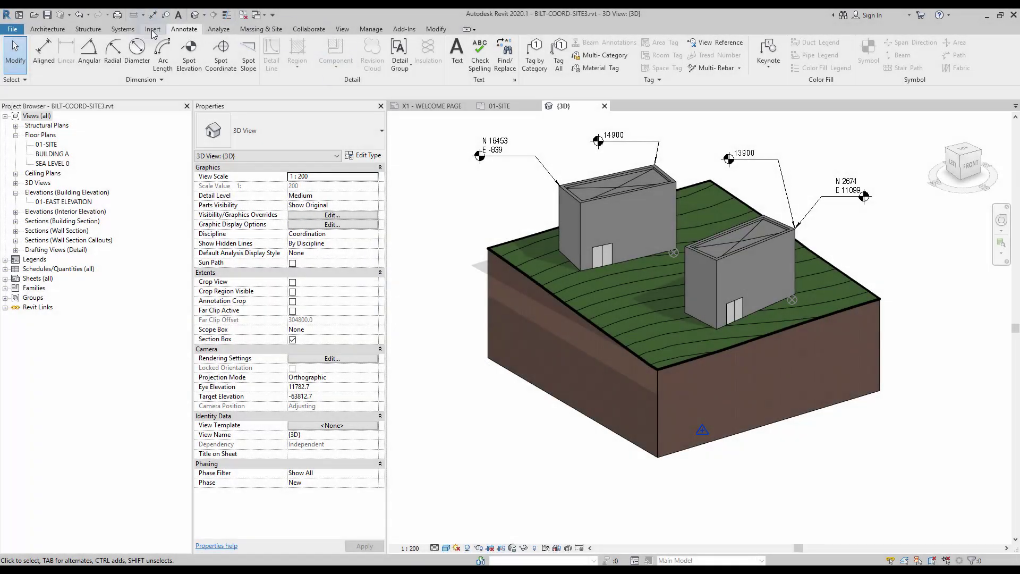
Step: Link STR-PROJECT.rvt with Auto - By Shared Coordinates positioning and check the placed link at the front building
{"action": "left_click", "coordinate": [152, 29]}
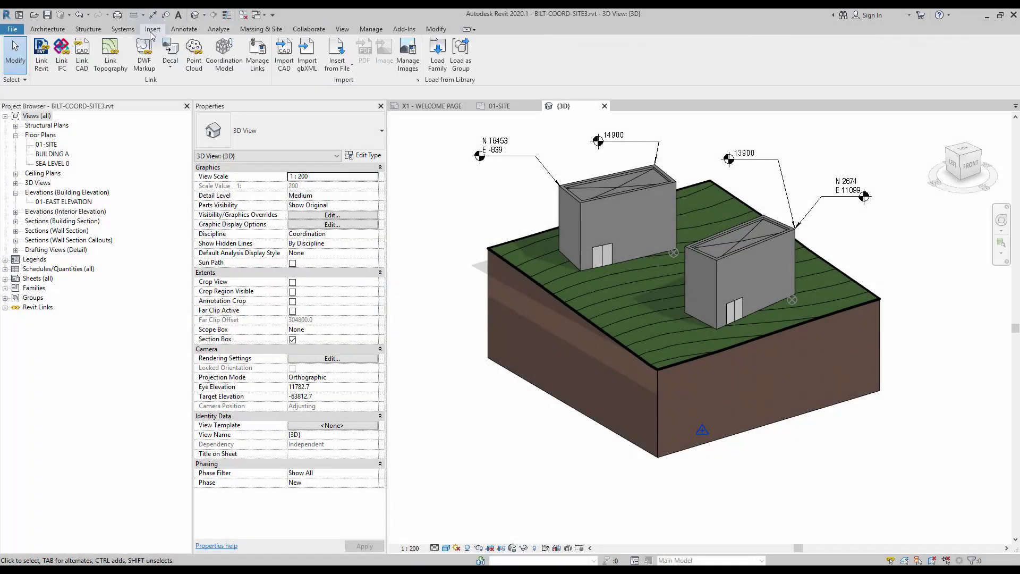
{"action": "left_click", "coordinate": [50, 59]}
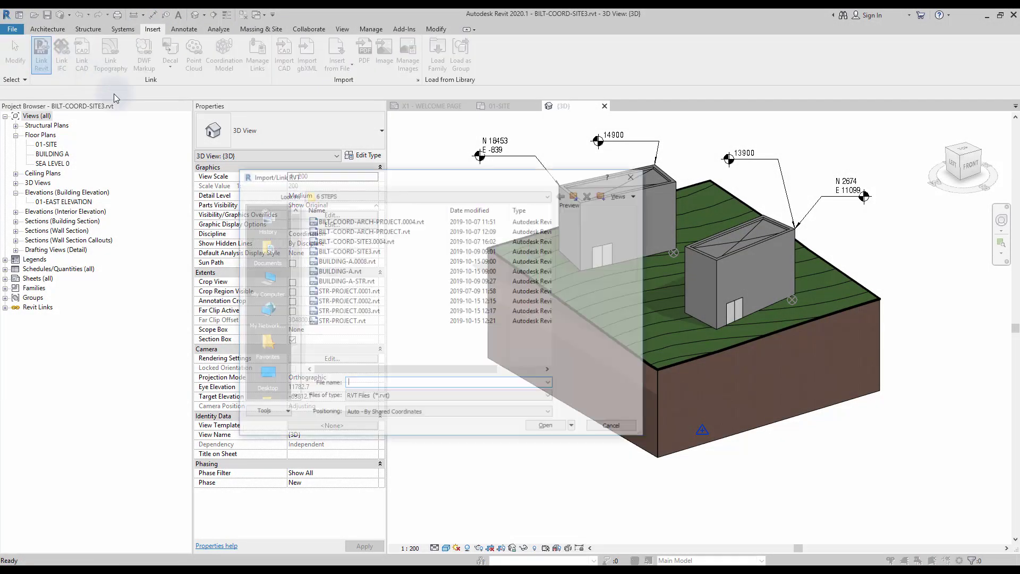
{"action": "left_click", "coordinate": [366, 322]}
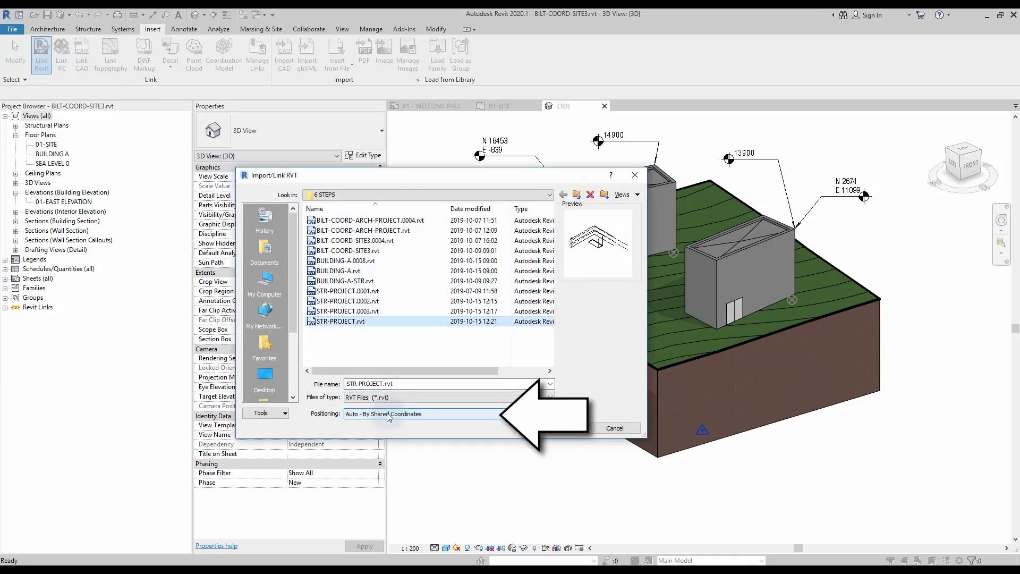
{"action": "left_click", "coordinate": [552, 428]}
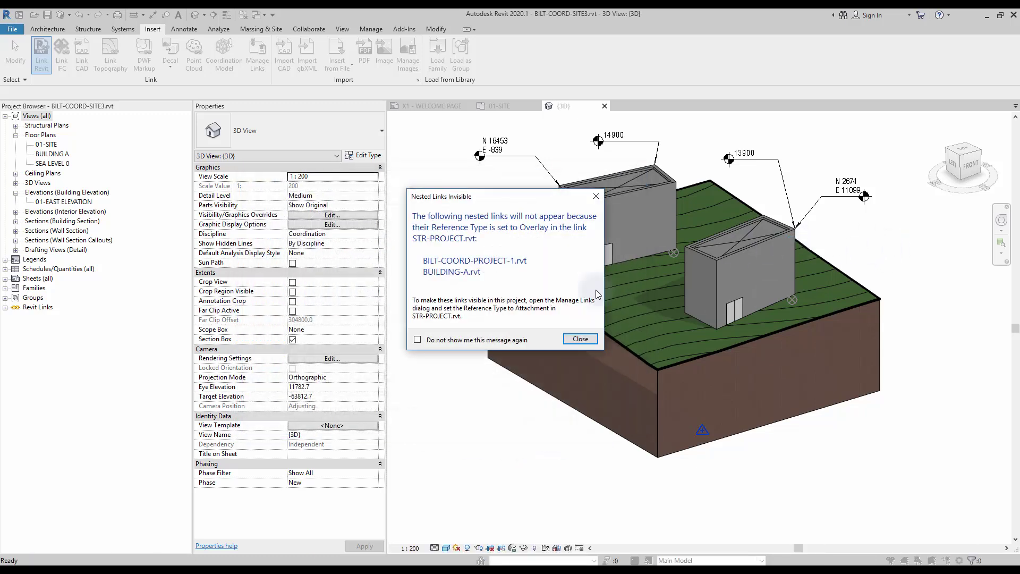
{"action": "key", "text": "Return"}
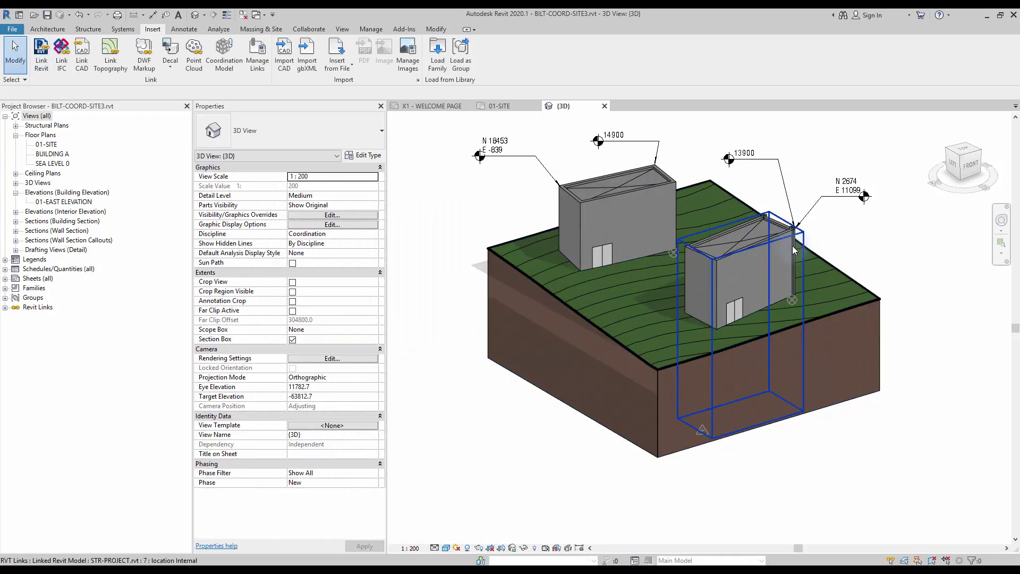
{"action": "left_click", "coordinate": [794, 251]}
{"action": "left_click", "coordinate": [893, 243]}
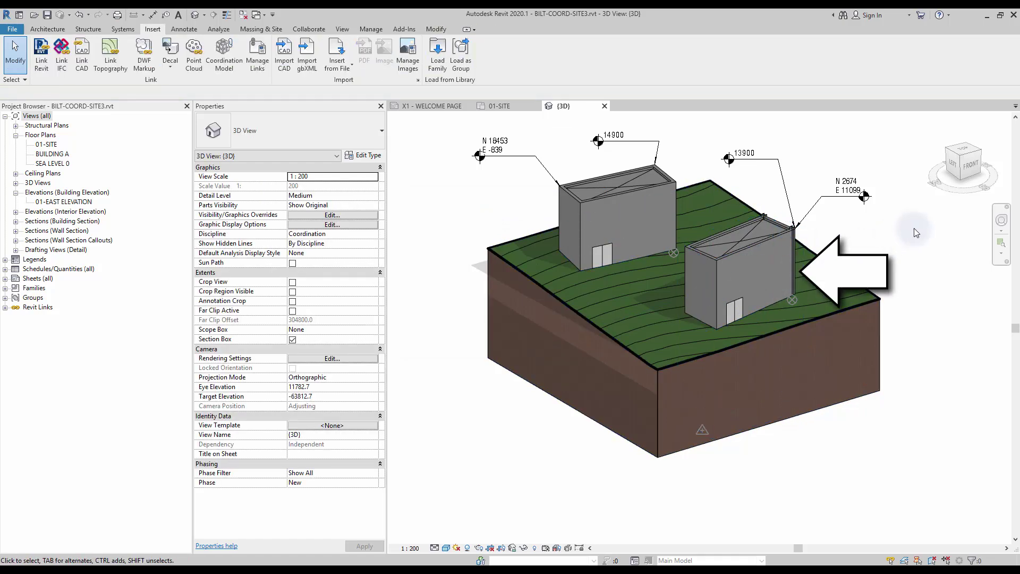
Step: In the 01-SITE floor plan, rotate the Site 2 BUILDING-A link clockwise to an angle to true north of about 24°
{"action": "double_click", "coordinate": [46, 145]}
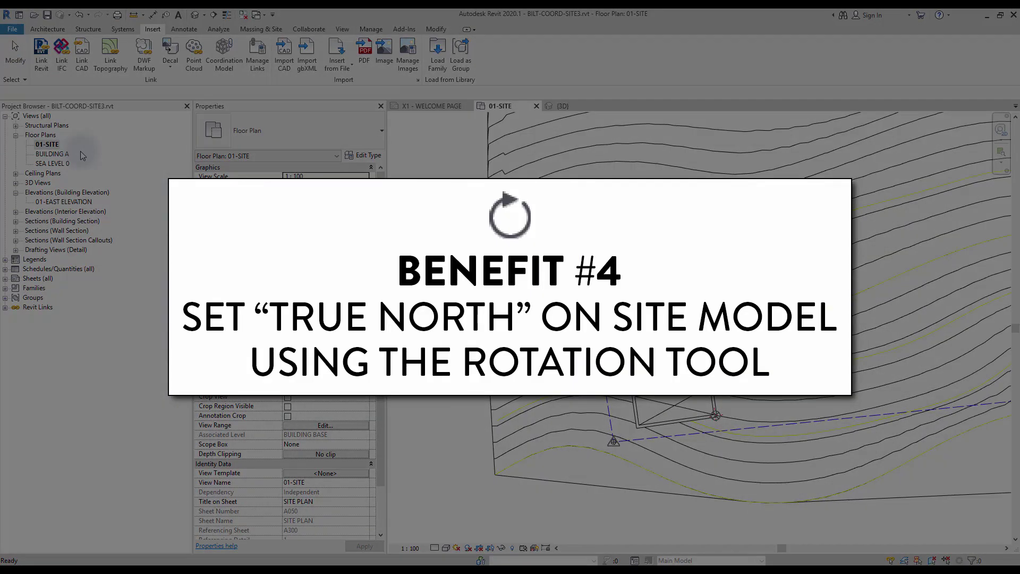
{"action": "scroll", "coordinate": [680, 254], "scroll_direction": "up", "scroll_amount": 4}
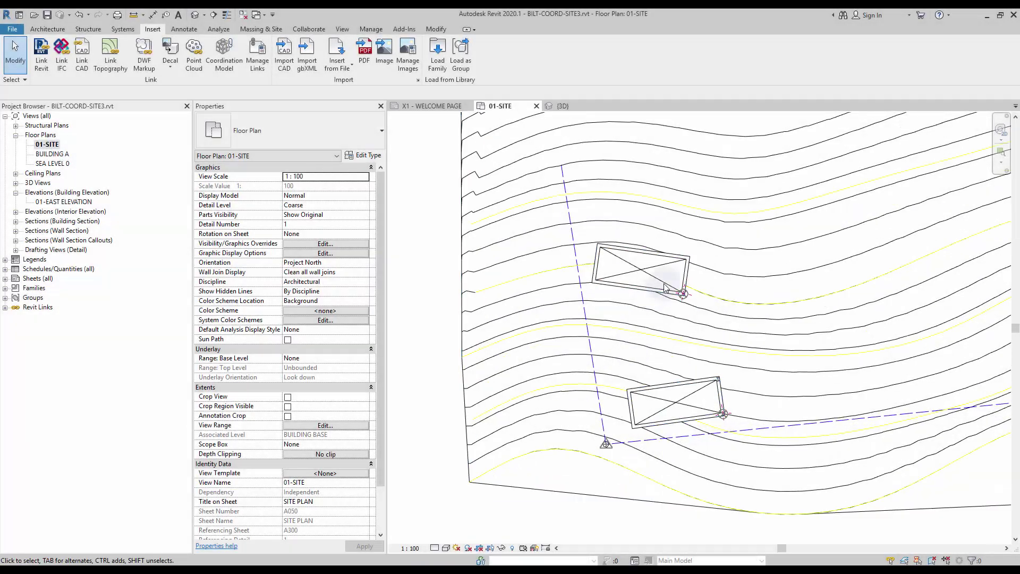
{"action": "left_click", "coordinate": [683, 257]}
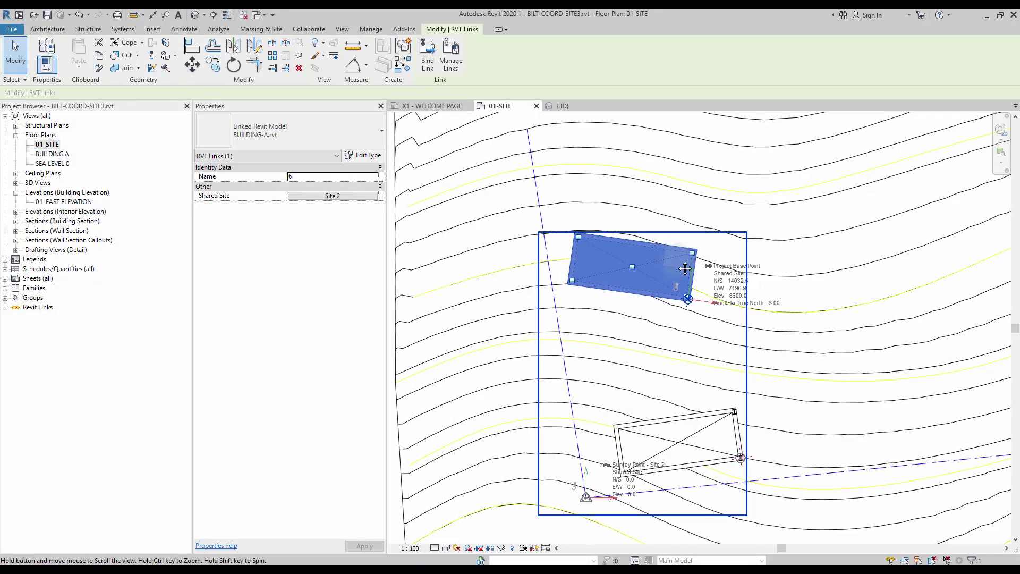
{"action": "middle_click_drag", "start_coordinate": [683, 255], "coordinate": [670, 268]}
{"action": "key", "text": "r"}
{"action": "key", "text": "o"}
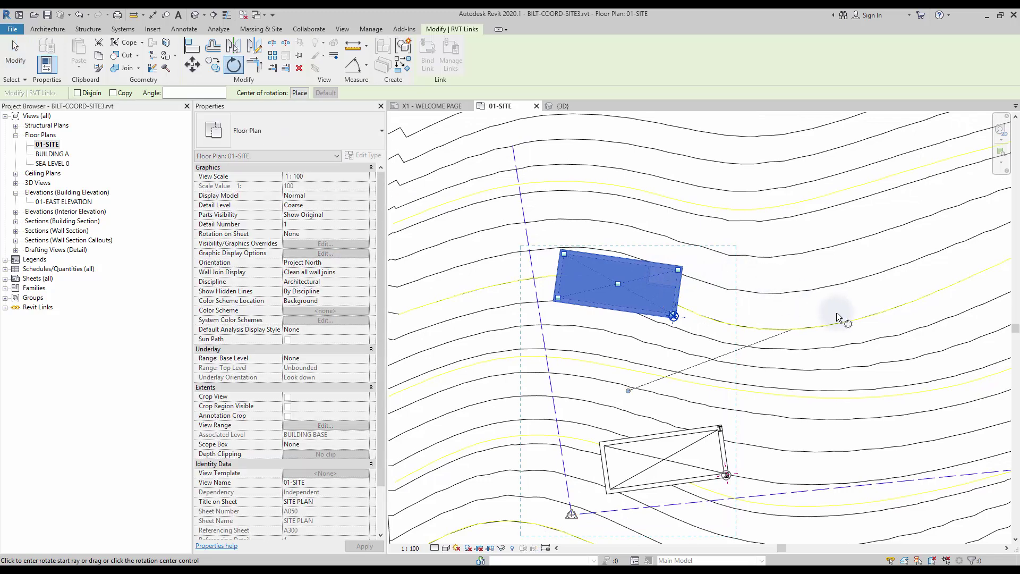
{"action": "left_click", "coordinate": [894, 390]}
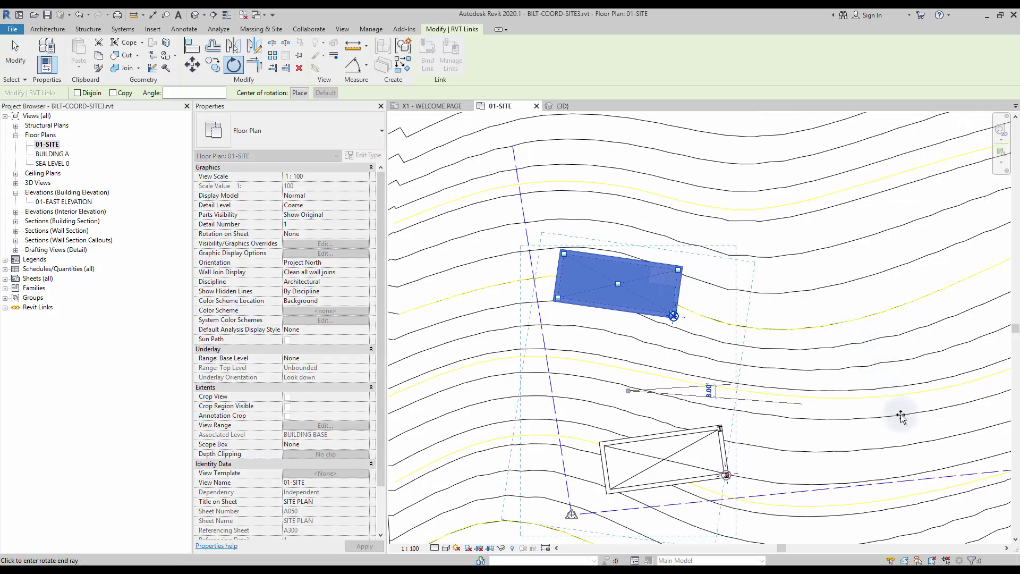
{"action": "left_click", "coordinate": [903, 453]}
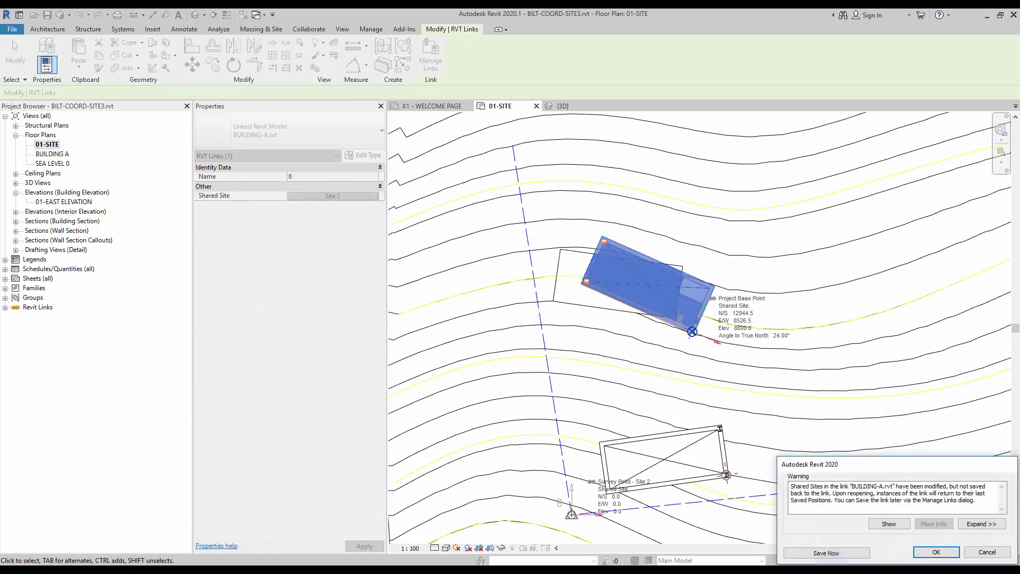
{"action": "key", "text": "Return"}
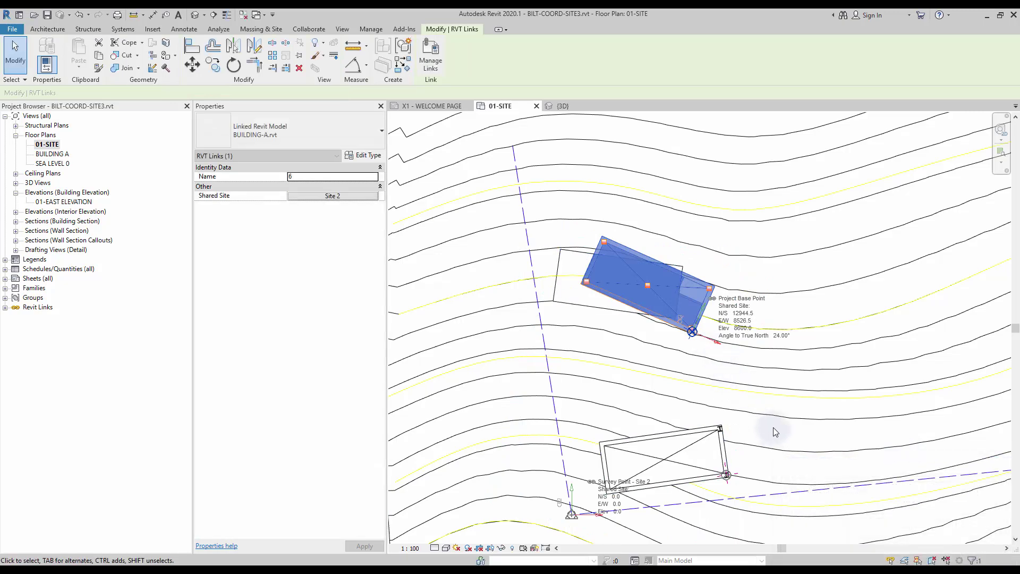
{"action": "scroll", "coordinate": [647, 357], "scroll_direction": "down", "scroll_amount": 2}
{"action": "left_click", "coordinate": [509, 509]}
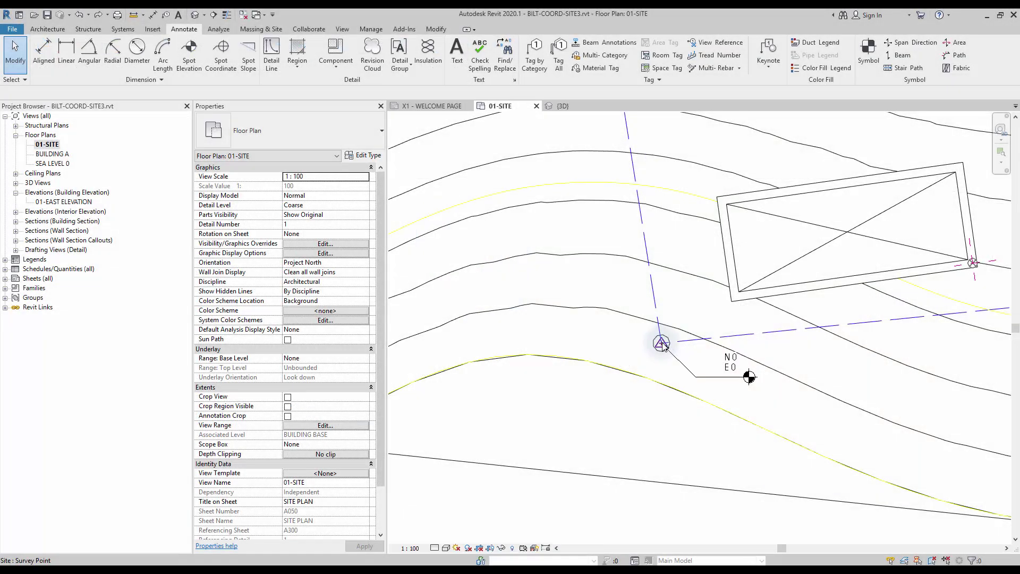
Step: Try moving the survey point to about N/S -1846 and E/W -4271 in the site plan, and undo the move
{"action": "left_click", "coordinate": [661, 343]}
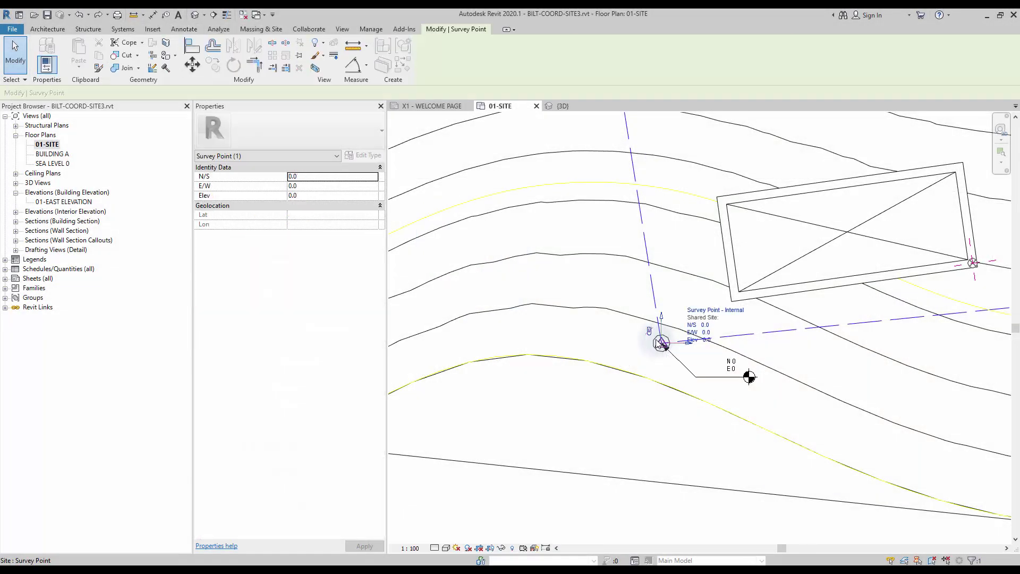
{"action": "left_click_drag", "start_coordinate": [659, 342], "coordinate": [541, 398]}
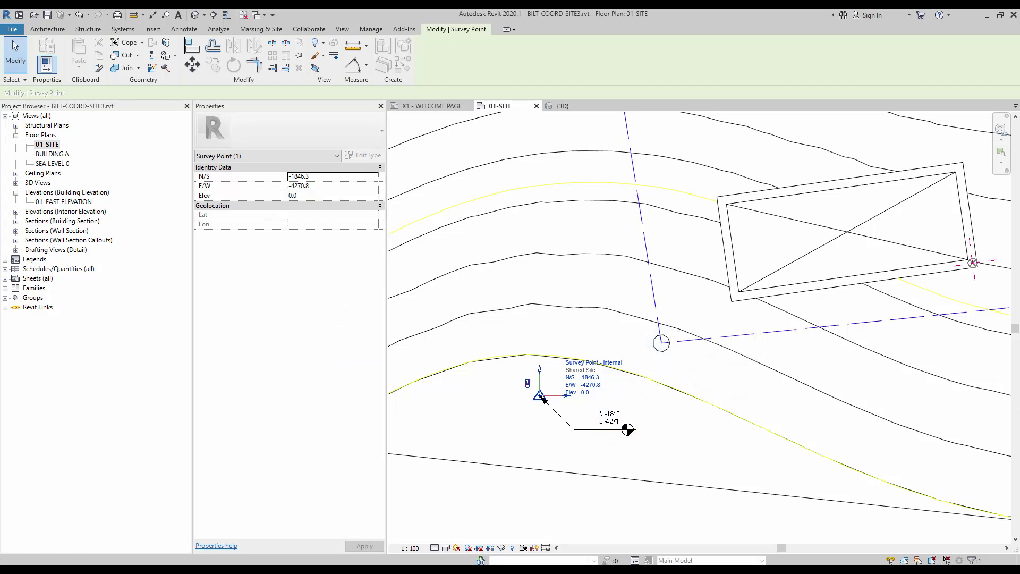
{"action": "key", "text": "ctrl+z"}
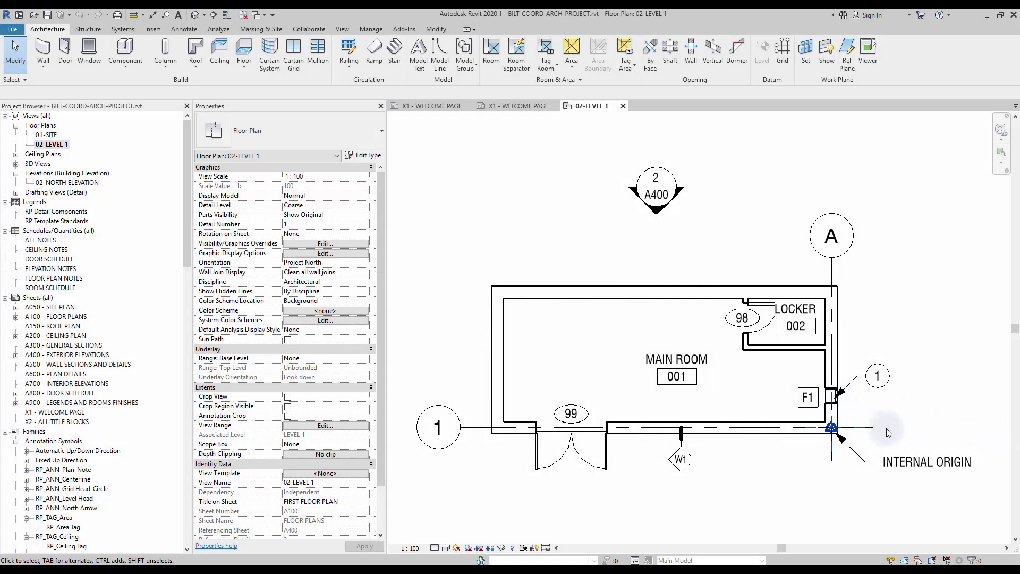
{"action": "middle_click_drag", "start_coordinate": [932, 433], "coordinate": [890, 397]}
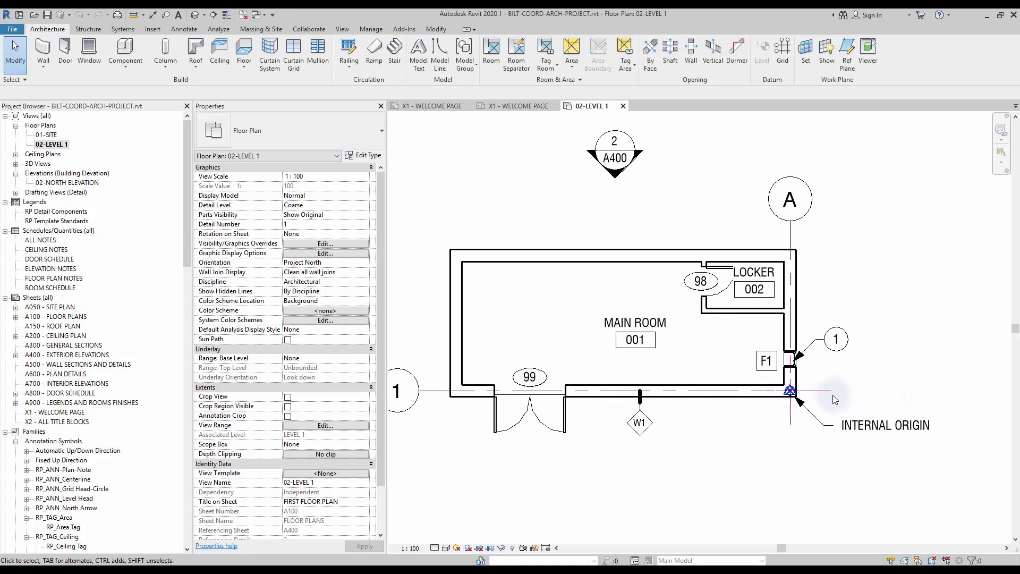
Step: Inspect the project base point's coordinates at the internal origin in the 02-LEVEL 1 floor plan
{"action": "scroll", "coordinate": [792, 392], "scroll_direction": "up", "scroll_amount": 3}
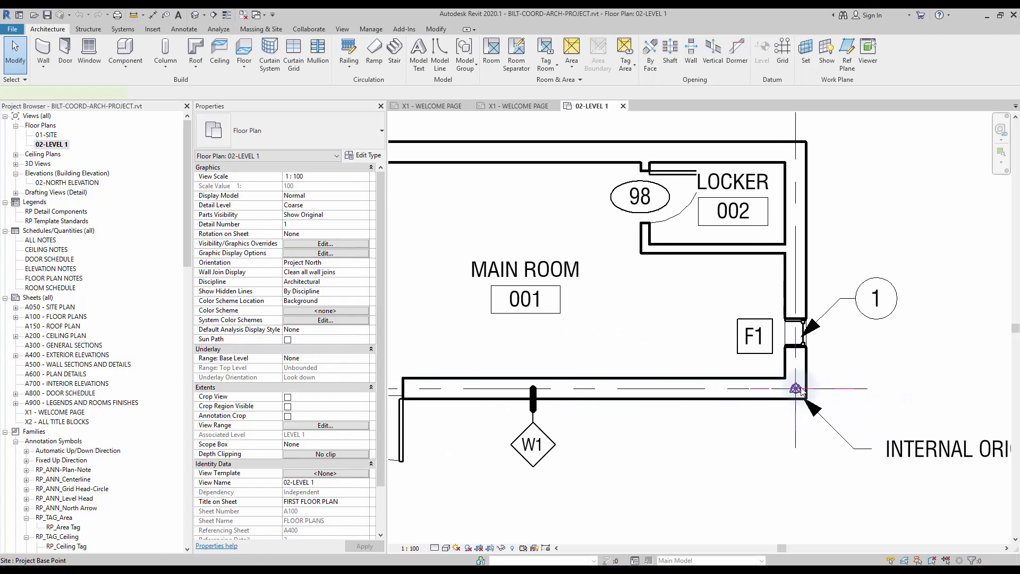
{"action": "left_click", "coordinate": [798, 391]}
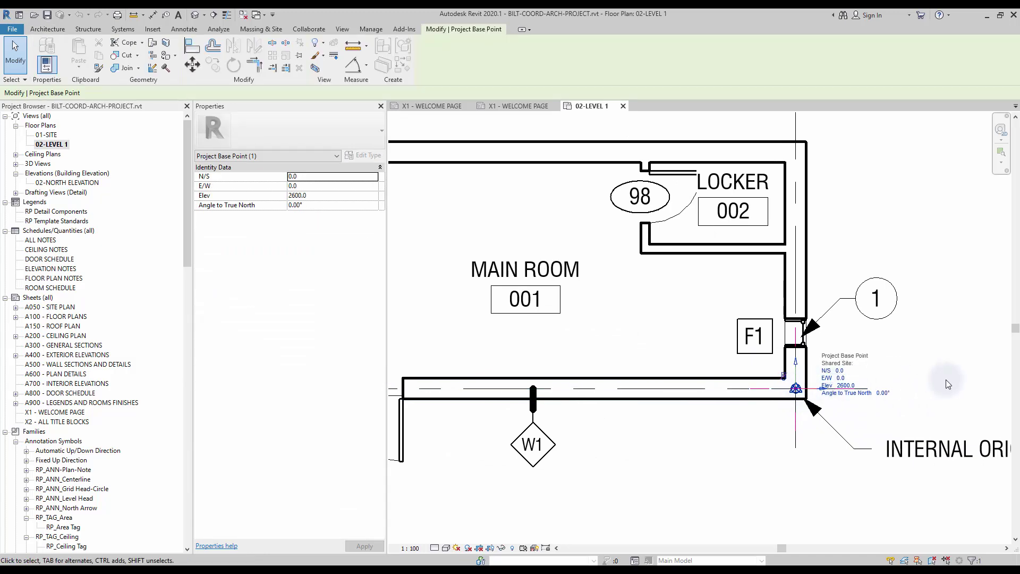
{"action": "key", "text": "Escape"}
{"action": "scroll", "coordinate": [887, 383], "scroll_direction": "down", "scroll_amount": 2}
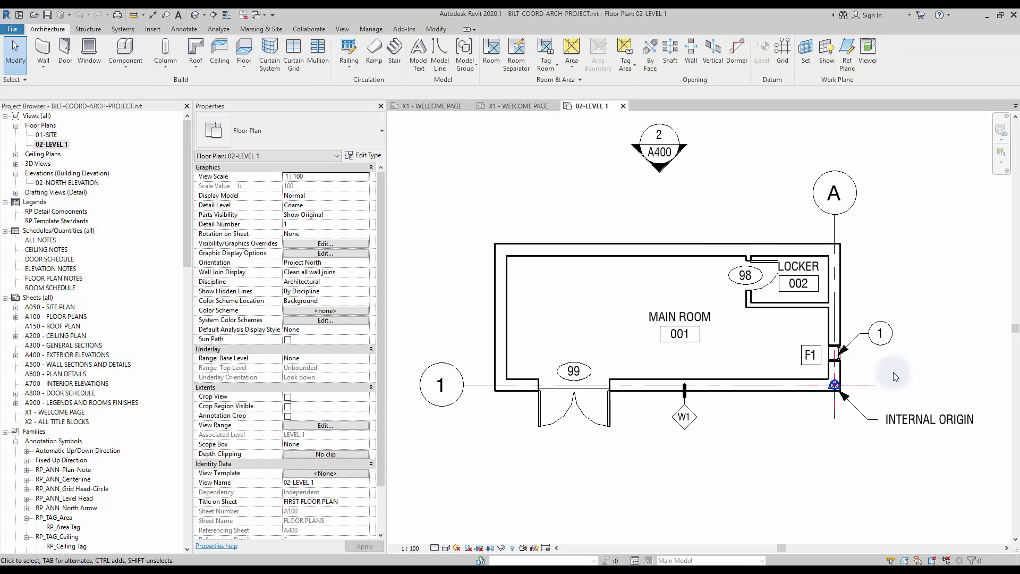
{"action": "middle_click_drag", "start_coordinate": [897, 369], "coordinate": [883, 387]}
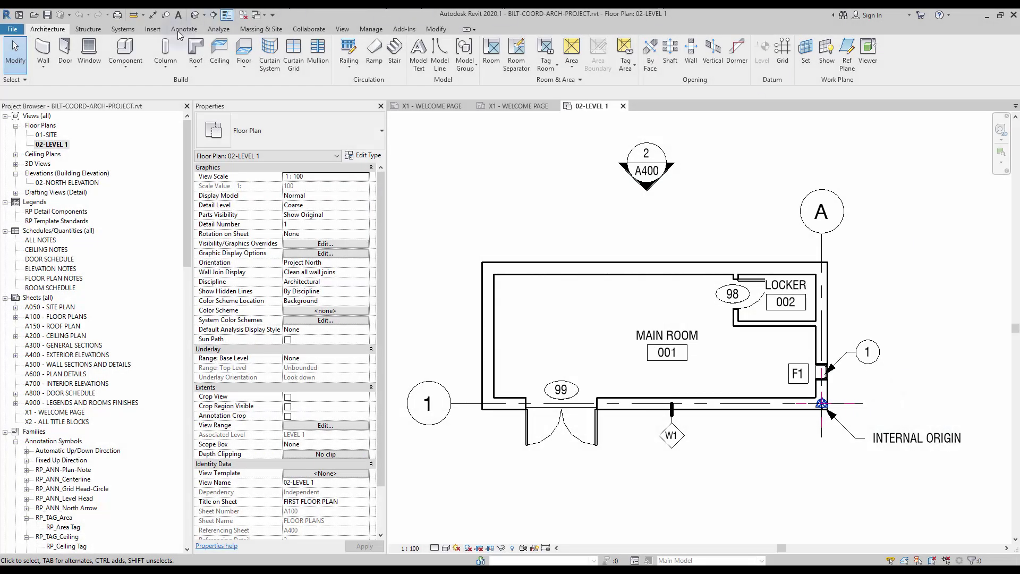
Step: Link STR-PROJECT.rvt into the architectural project with Auto - Origin to Origin positioning
{"action": "left_click", "coordinate": [153, 29]}
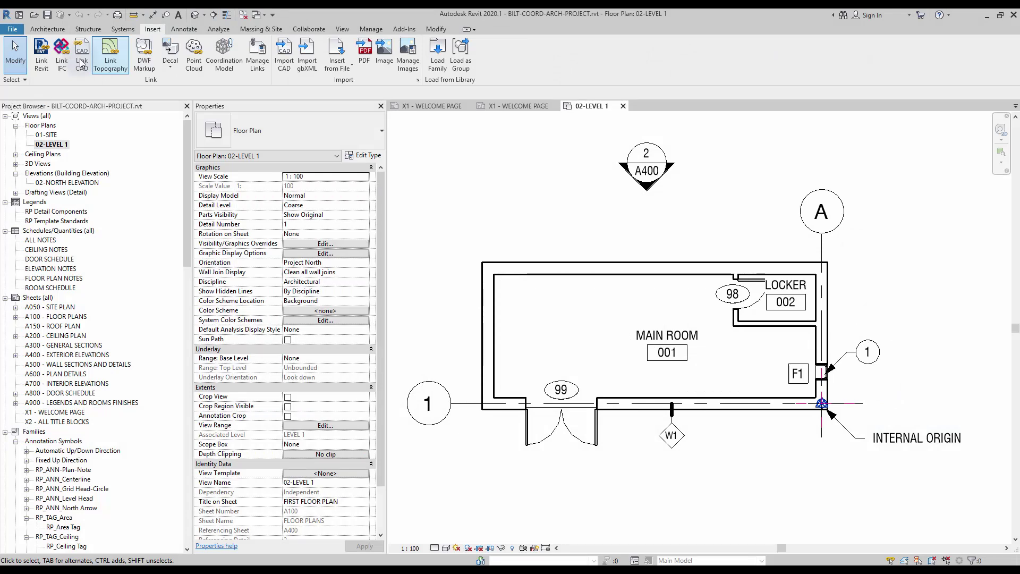
{"action": "left_click", "coordinate": [44, 60]}
{"action": "left_click", "coordinate": [342, 250]}
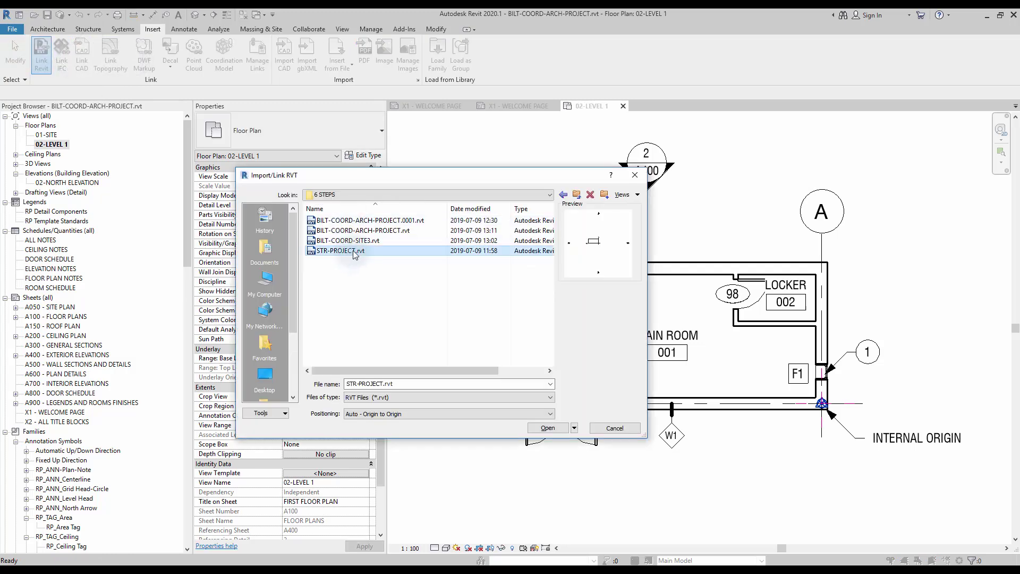
{"action": "left_click", "coordinate": [547, 428]}
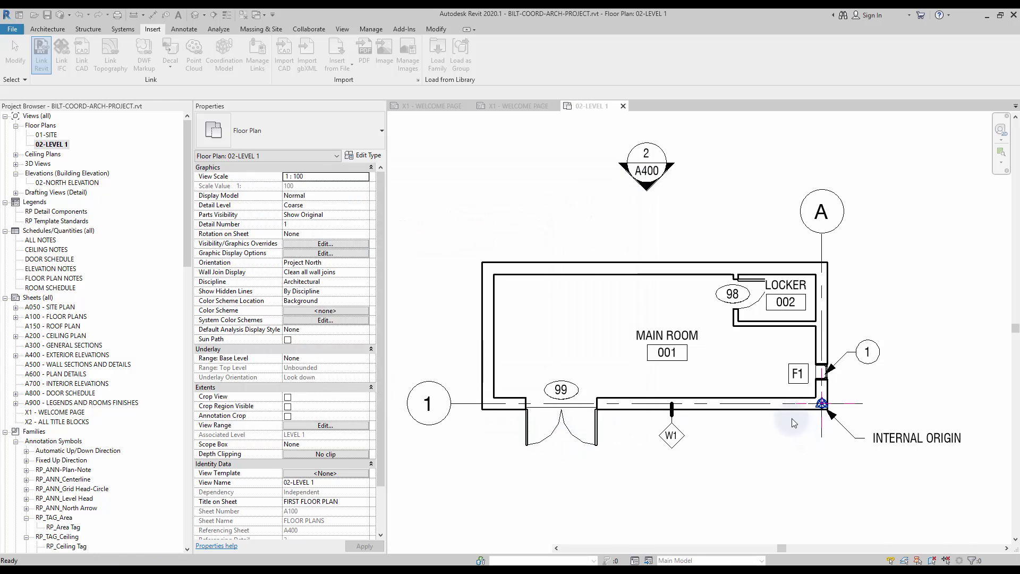
{"action": "left_click", "coordinate": [572, 332]}
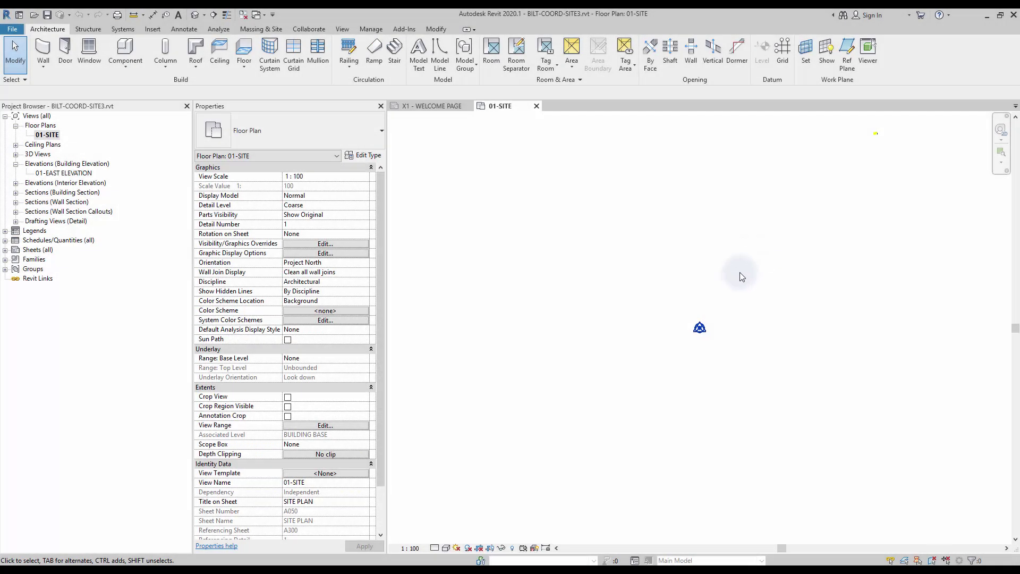
Step: Link BILT-COORD-CAD-SURVEY.dwg with Manual - Center positioning at BUILDING BASE, and place it near the project base point in 01-SITE
{"action": "left_click", "coordinate": [160, 30]}
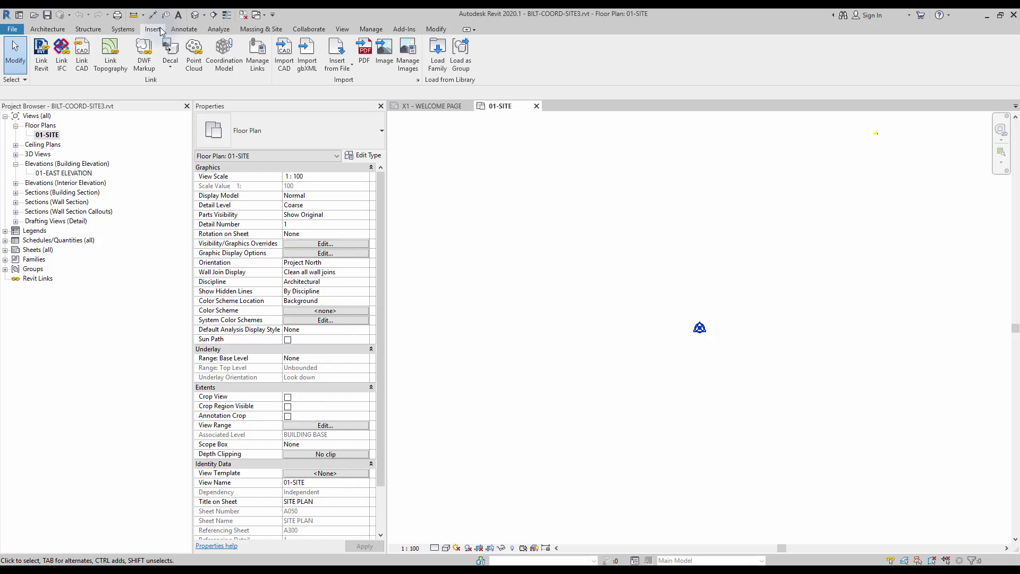
{"action": "left_click", "coordinate": [82, 55]}
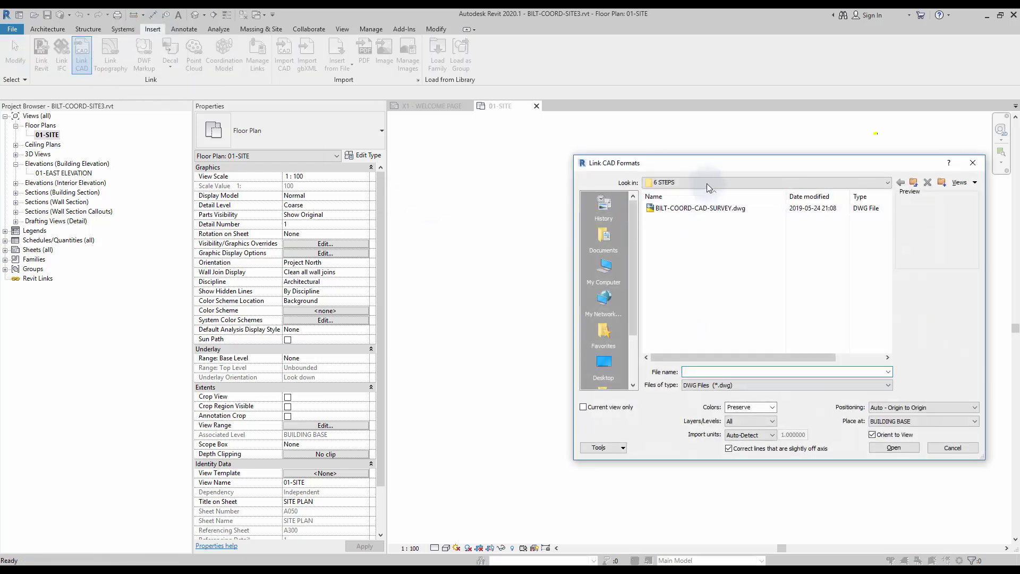
{"action": "left_click", "coordinate": [743, 208]}
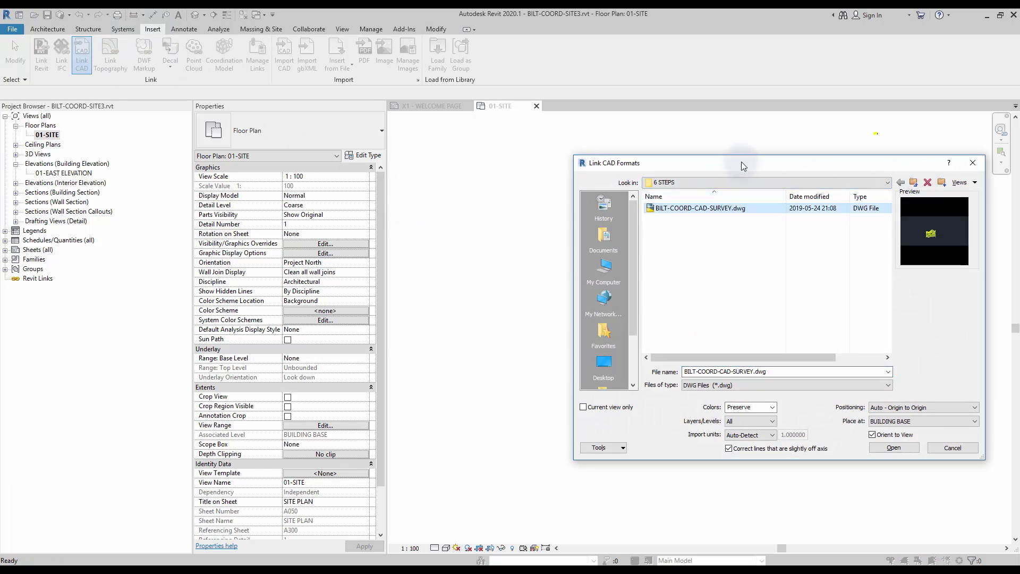
{"action": "left_click_drag", "start_coordinate": [742, 161], "coordinate": [634, 142]}
{"action": "left_click", "coordinate": [838, 386]}
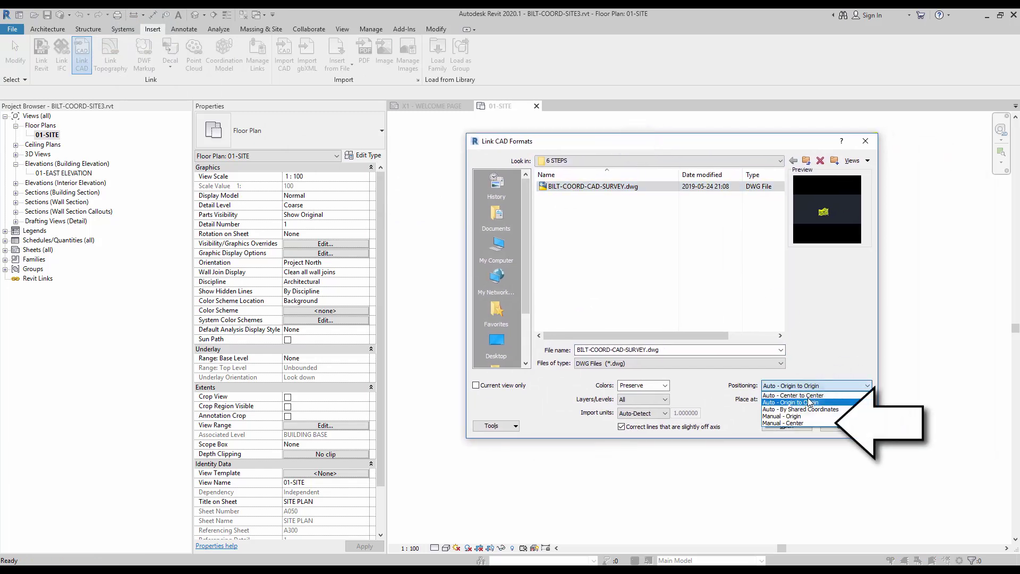
{"action": "left_click", "coordinate": [806, 423]}
{"action": "left_click", "coordinate": [817, 399]}
{"action": "left_click", "coordinate": [797, 407]}
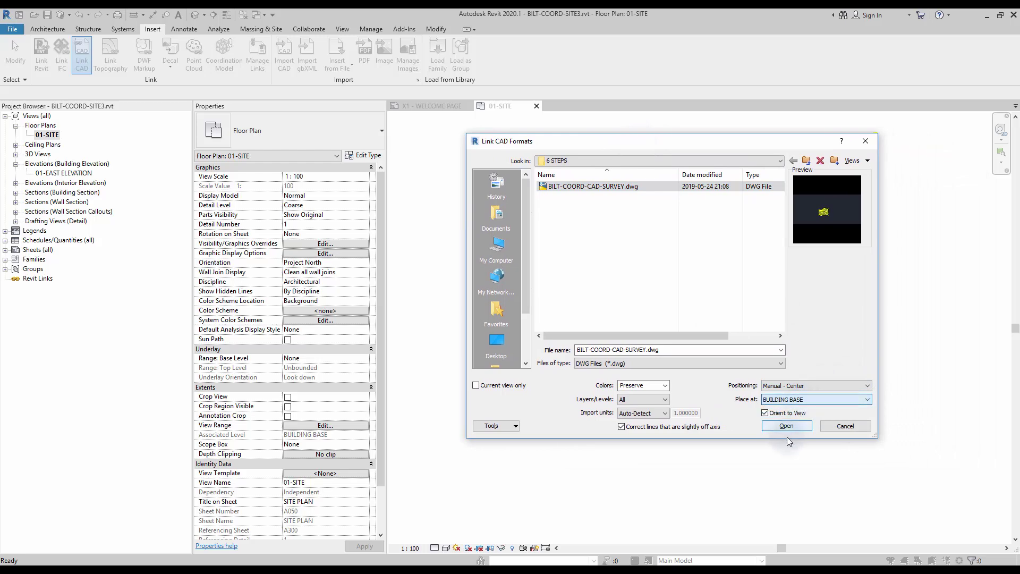
{"action": "left_click", "coordinate": [785, 427]}
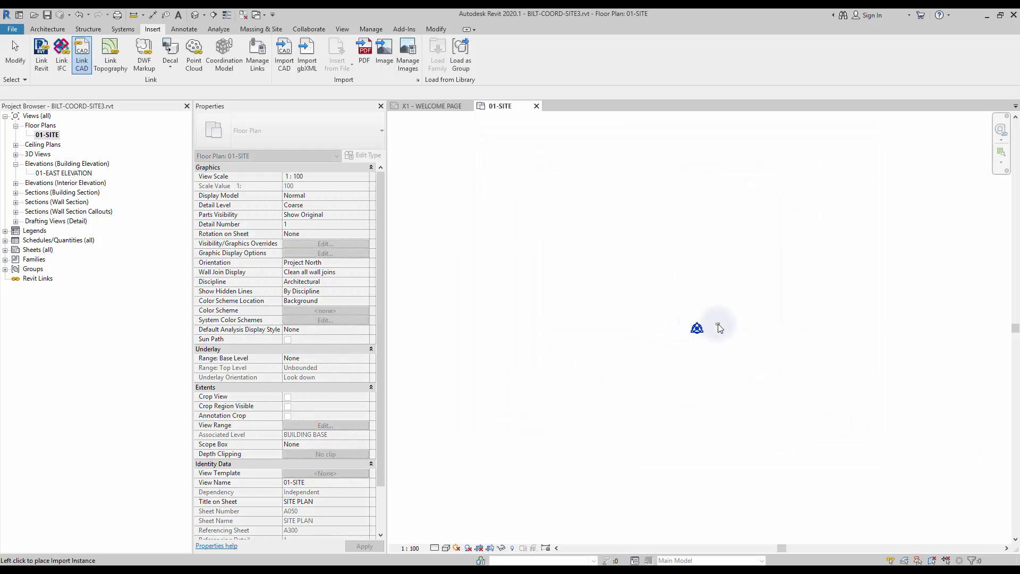
{"action": "left_click", "coordinate": [699, 338]}
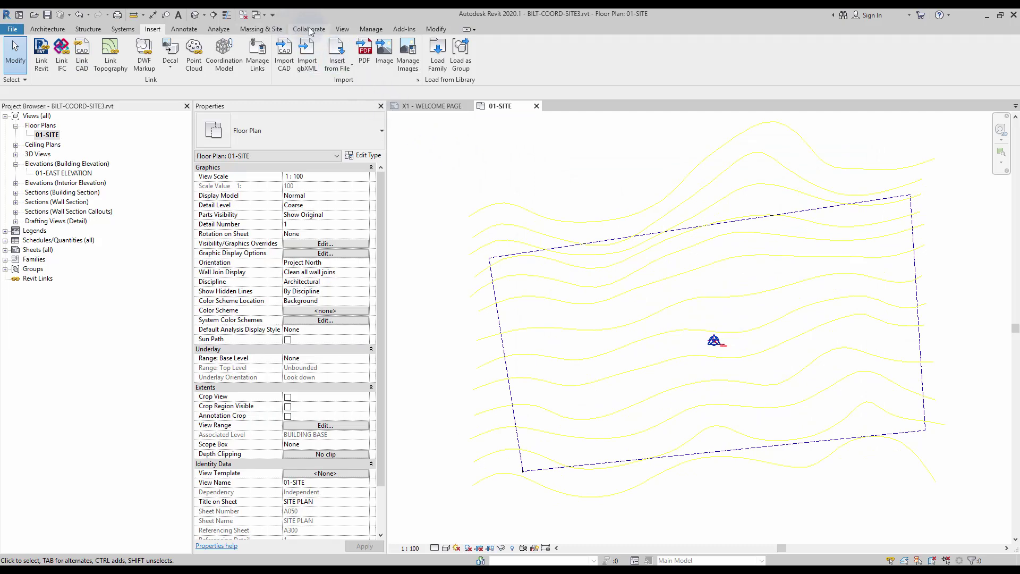
Step: Acquire the shared coordinates from the linked CAD survey
{"action": "left_click", "coordinate": [381, 30]}
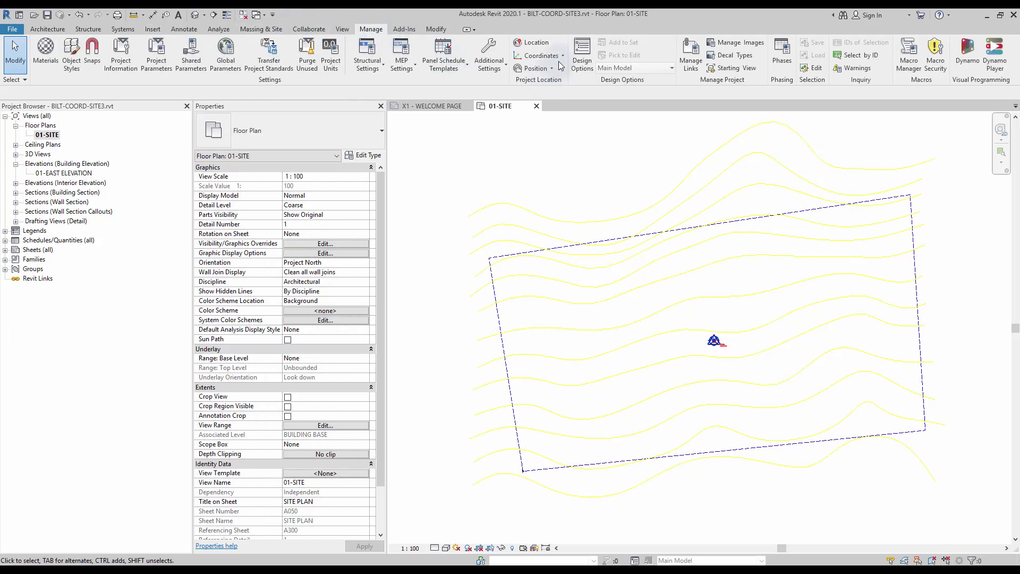
{"action": "left_click", "coordinate": [542, 55]}
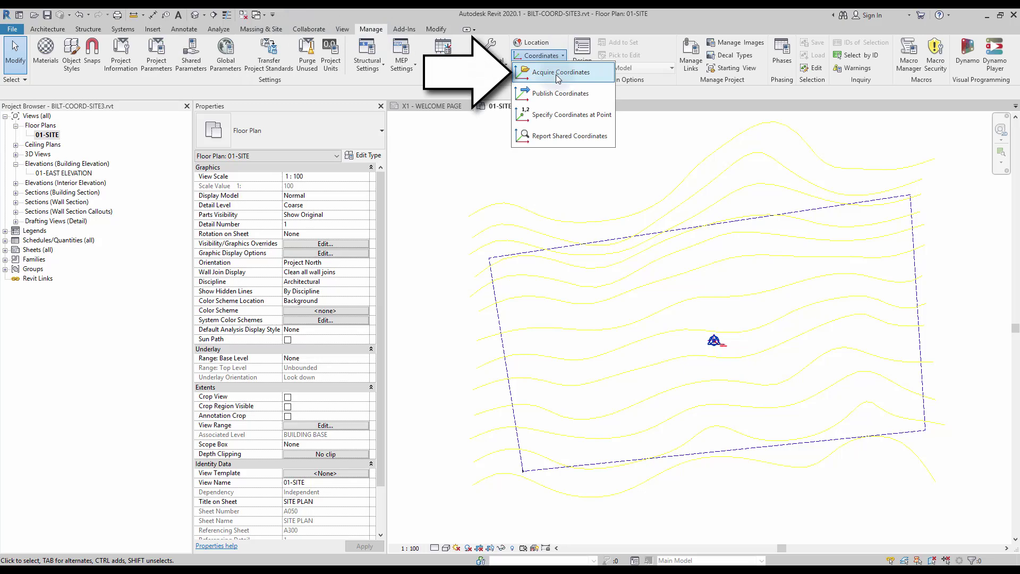
{"action": "left_click", "coordinate": [558, 74]}
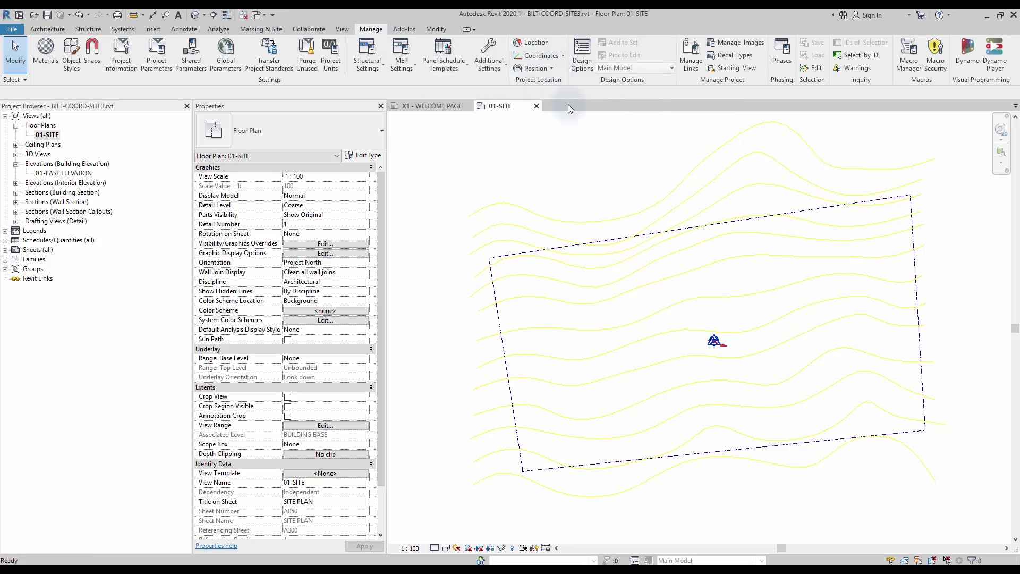
{"action": "left_click", "coordinate": [620, 220]}
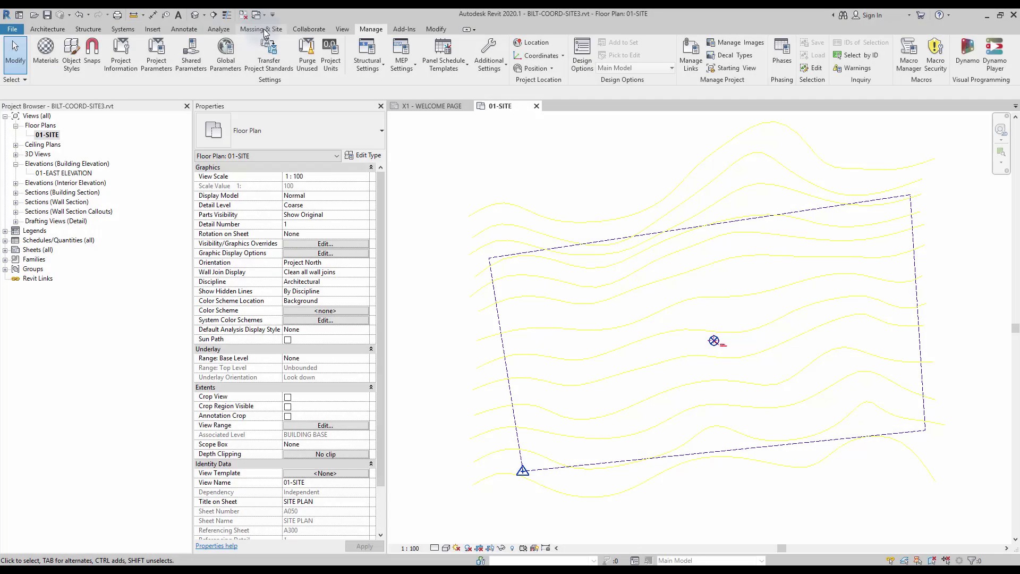
Step: Create a toposurface from the linked CAD survey, using only the points on the TOPO layer
{"action": "left_click", "coordinate": [263, 30]}
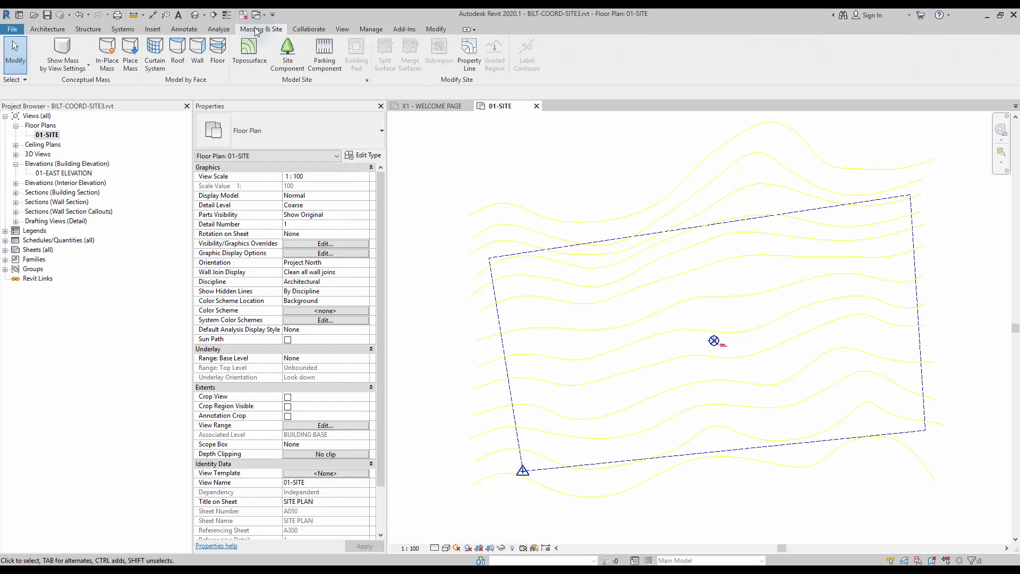
{"action": "left_click", "coordinate": [254, 50]}
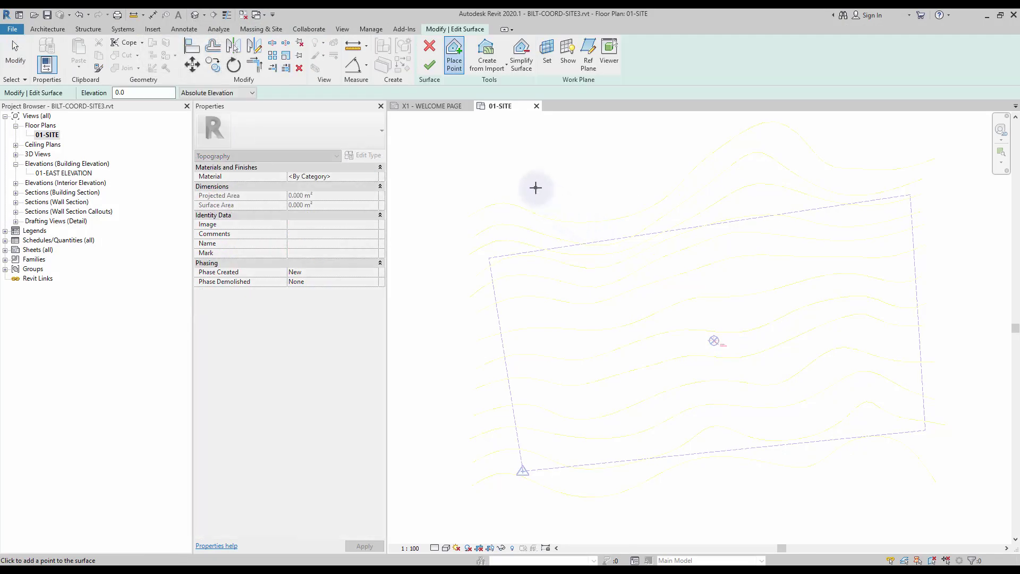
{"action": "left_click", "coordinate": [488, 66]}
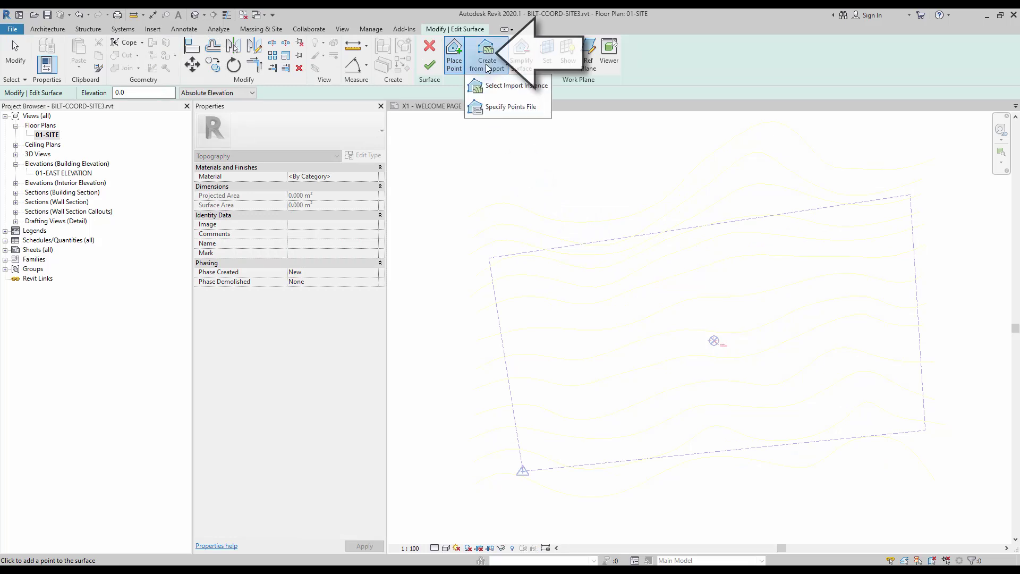
{"action": "left_click", "coordinate": [490, 85]}
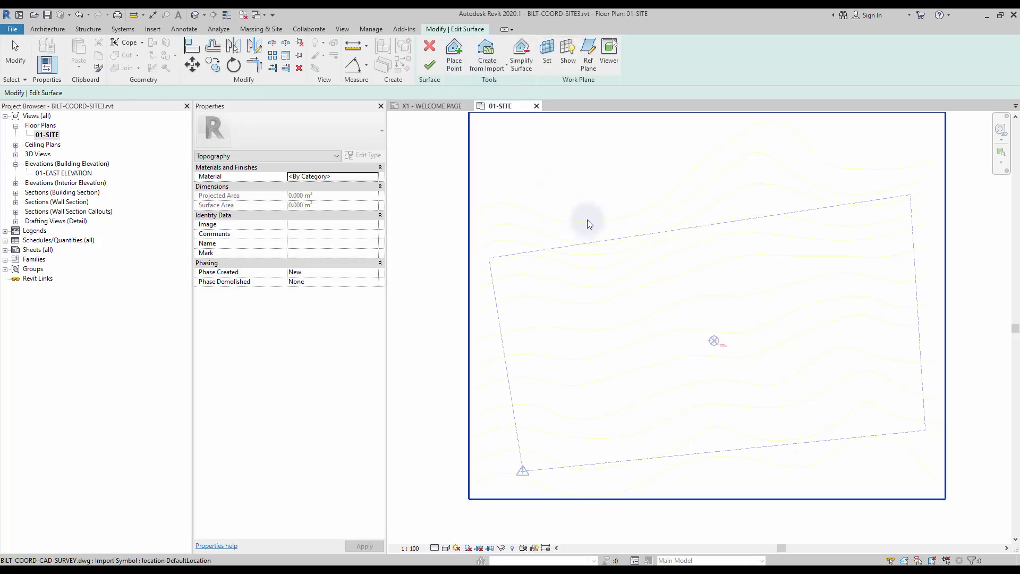
{"action": "left_click", "coordinate": [587, 219]}
{"action": "left_click", "coordinate": [587, 219]}
{"action": "left_click", "coordinate": [415, 222]}
{"action": "left_click", "coordinate": [416, 214]}
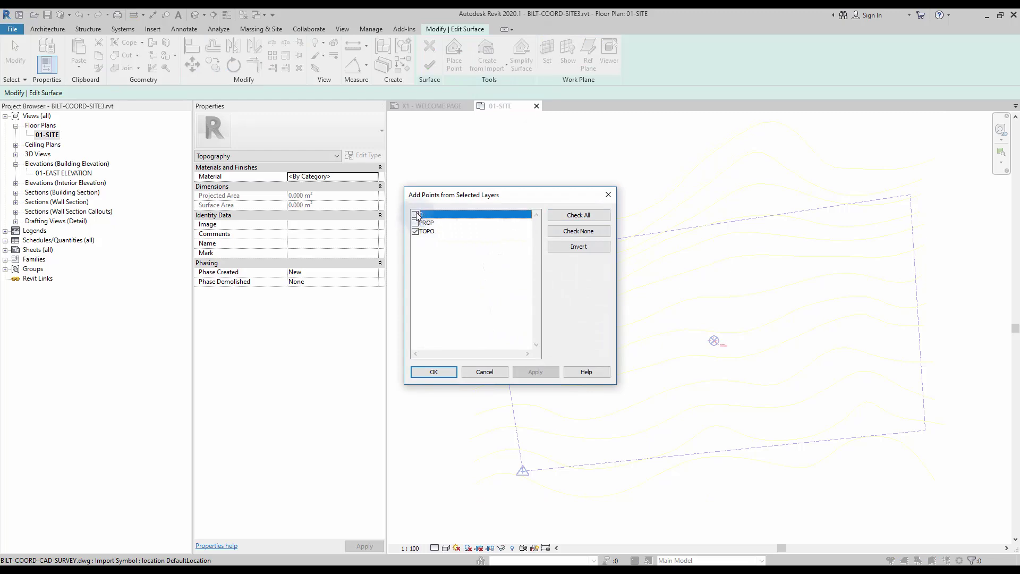
{"action": "left_click", "coordinate": [433, 371]}
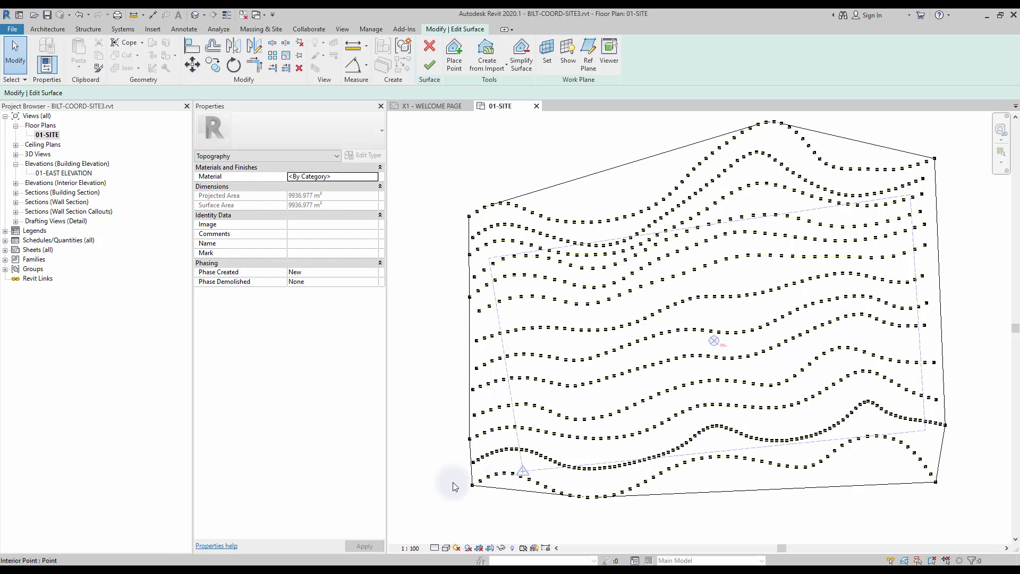
Step: Select all surface points along the southernmost contour line and set their elevation to 7500
{"action": "scroll", "coordinate": [472, 479], "scroll_direction": "up", "scroll_amount": 3}
{"action": "left_click_drag", "start_coordinate": [461, 354], "coordinate": [865, 446]}
{"action": "left_click_drag", "start_coordinate": [779, 475], "coordinate": [468, 369]}
{"action": "left_click_drag", "start_coordinate": [829, 382], "coordinate": [951, 409], "text": "ctrl"}
{"action": "middle_click_drag", "start_coordinate": [951, 409], "coordinate": [706, 336]}
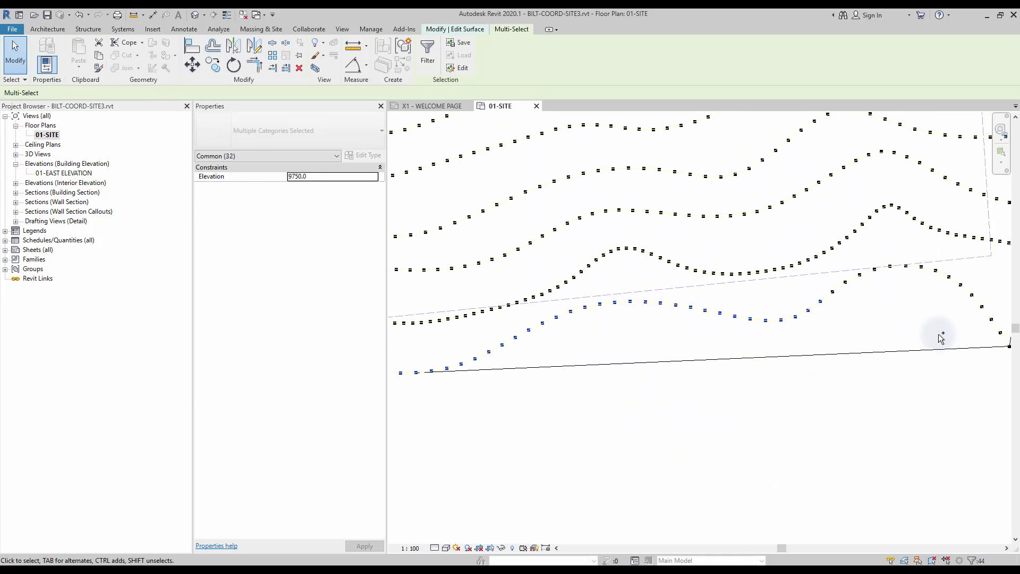
{"action": "left_click_drag", "start_coordinate": [956, 335], "coordinate": [859, 257], "text": "ctrl"}
{"action": "middle_click_drag", "start_coordinate": [955, 374], "coordinate": [685, 352]}
{"action": "left_click_drag", "start_coordinate": [797, 338], "coordinate": [703, 268], "text": "ctrl"}
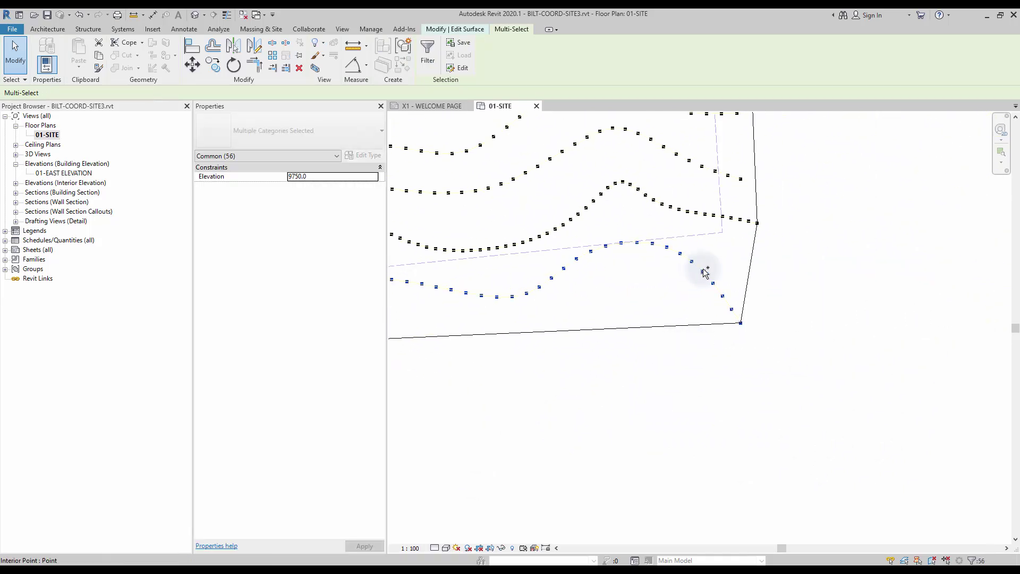
{"action": "left_click", "coordinate": [106, 92]}
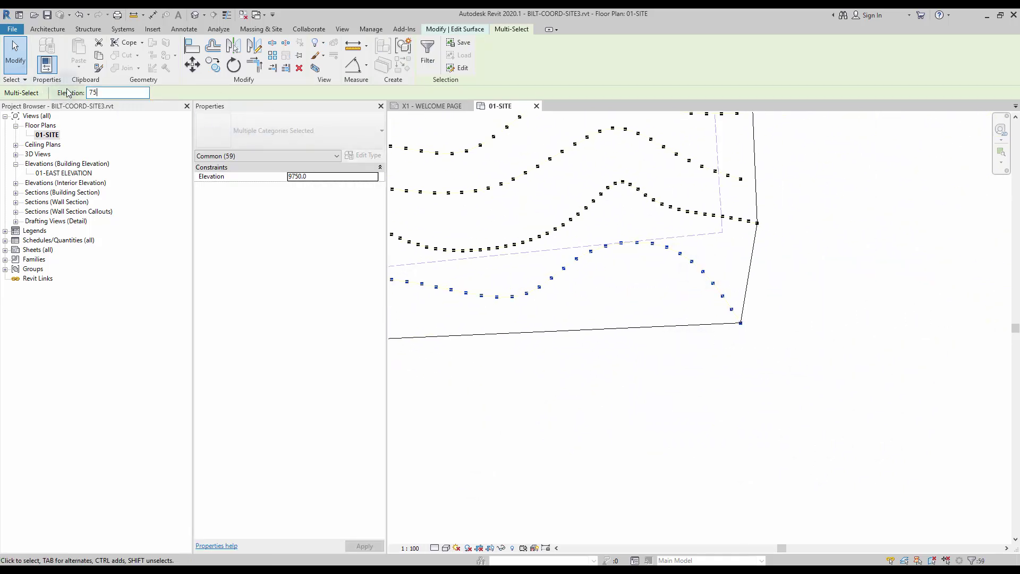
{"action": "type", "text": "75"}
{"action": "key", "text": "Return"}
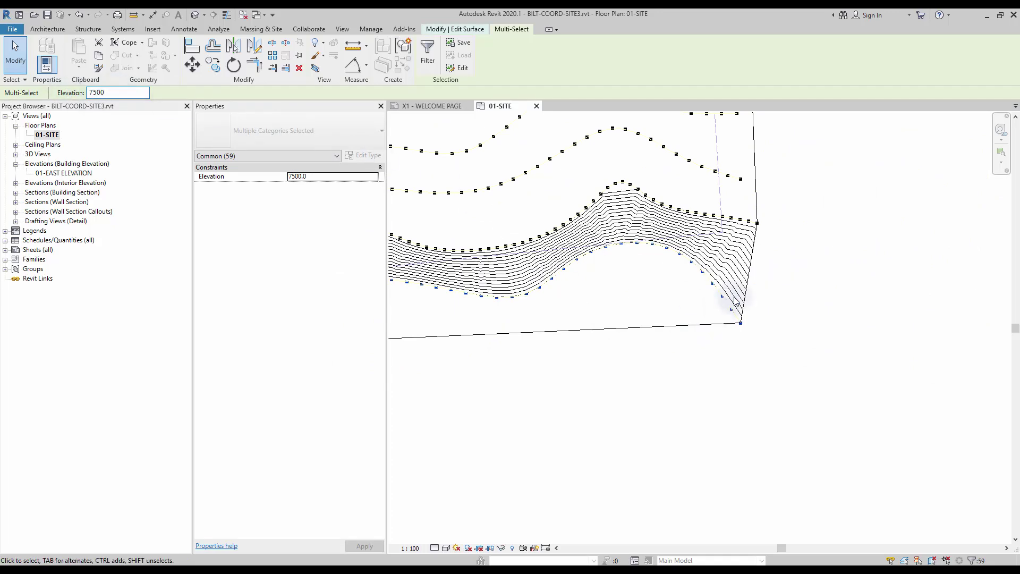
Step: Set the elevation of the surface points along the northernmost contour line to 13500
{"action": "scroll", "coordinate": [724, 298], "scroll_direction": "up", "scroll_amount": 5}
{"action": "left_click", "coordinate": [318, 177]}
{"action": "type", "text": "13500"}
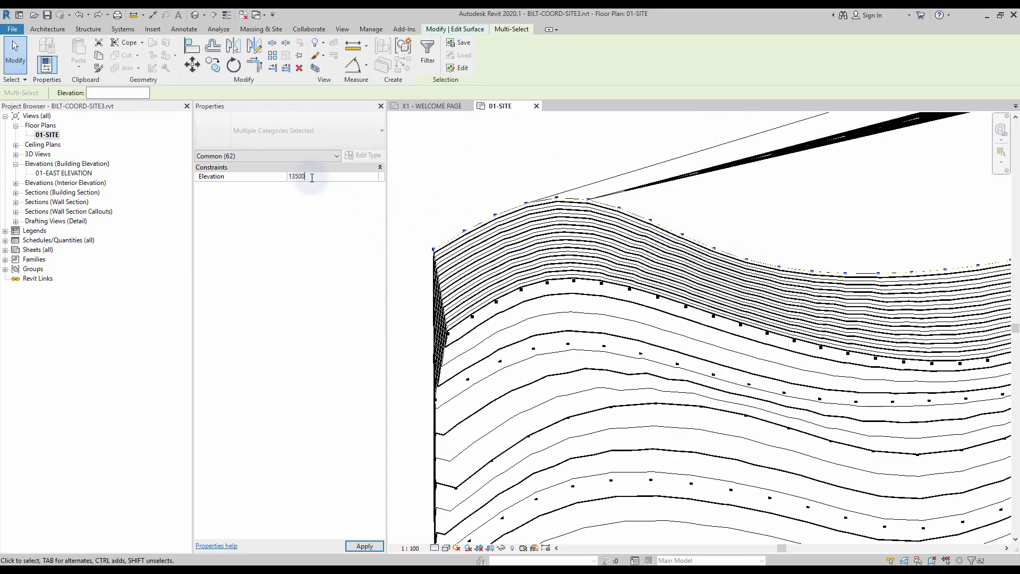
{"action": "key", "text": "Return"}
{"action": "scroll", "coordinate": [513, 422], "scroll_direction": "down", "scroll_amount": 3}
{"action": "key", "text": "Escape"}
Step: Set the stray interior point that distorts the contours northwest of the project base point to elevation 10000, and finish the surface
{"action": "scroll", "coordinate": [639, 228], "scroll_direction": "up", "scroll_amount": 4}
{"action": "left_click", "coordinate": [673, 409]}
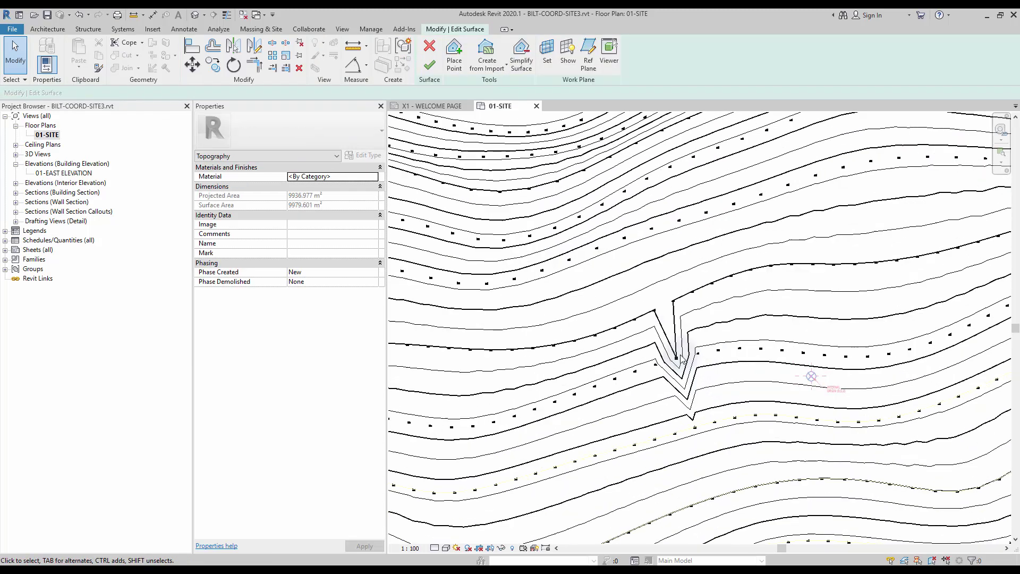
{"action": "left_click", "coordinate": [319, 177]}
{"action": "type", "text": "14000"}
{"action": "key", "text": "Return"}
{"action": "key", "text": "Escape"}
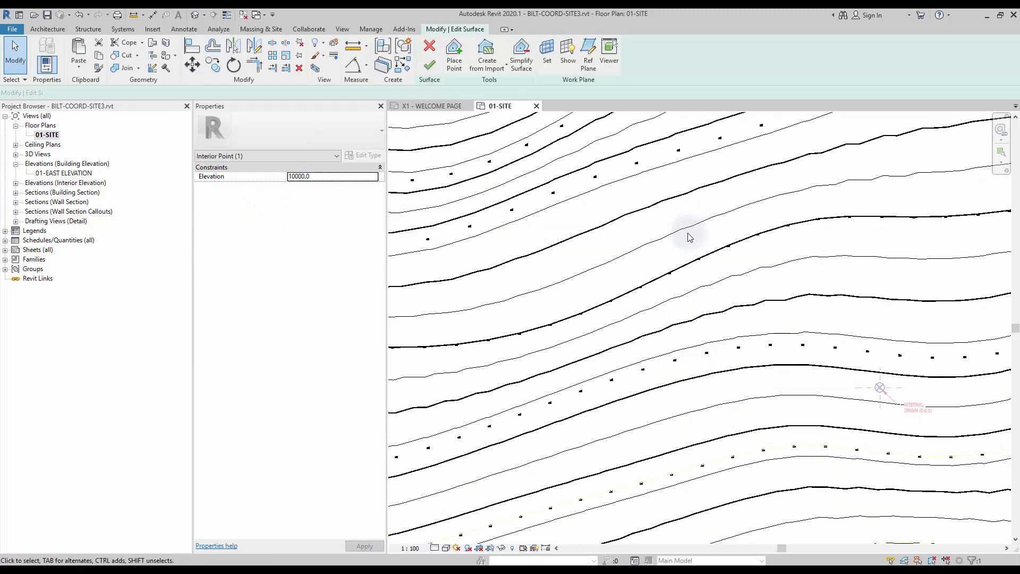
{"action": "scroll", "coordinate": [615, 215], "scroll_direction": "down", "scroll_amount": 3}
{"action": "middle_click_drag", "start_coordinate": [615, 215], "coordinate": [599, 287]}
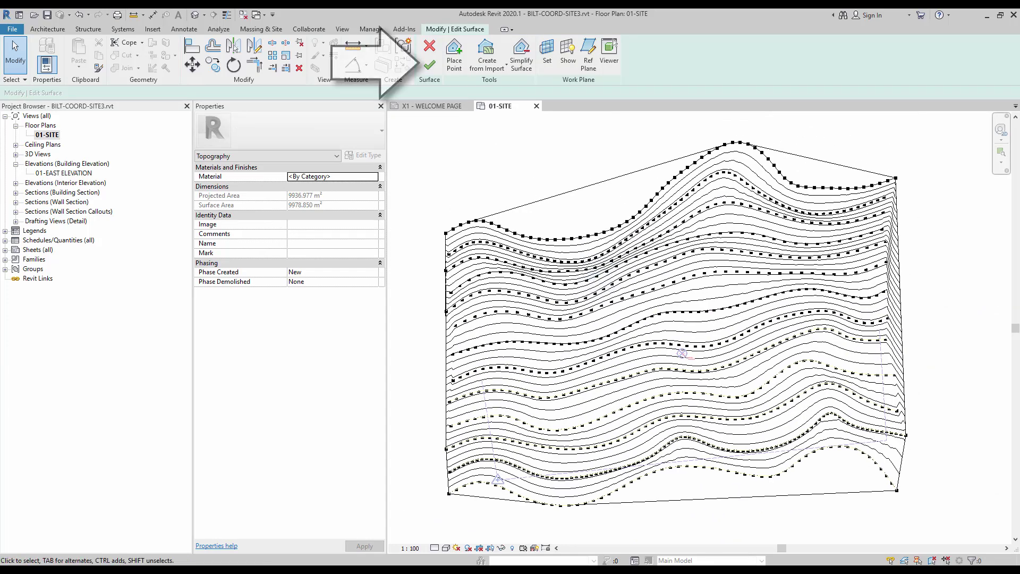
{"action": "left_click", "coordinate": [429, 65]}
Step: Open the 01-EAST ELEVATION view and frame the toposurface together with the internal origin
{"action": "left_click", "coordinate": [64, 173]}
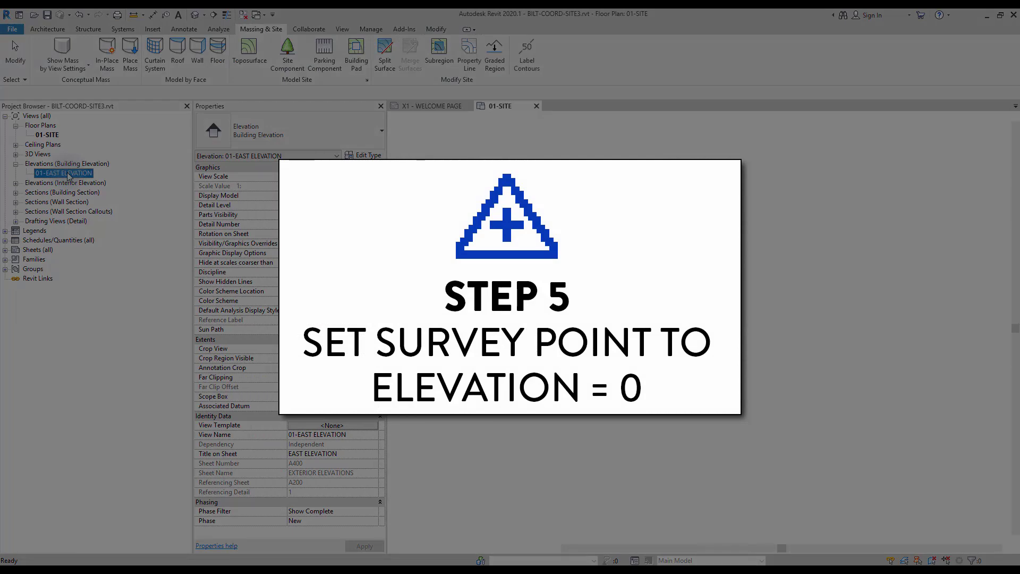
{"action": "double_click", "coordinate": [68, 173]}
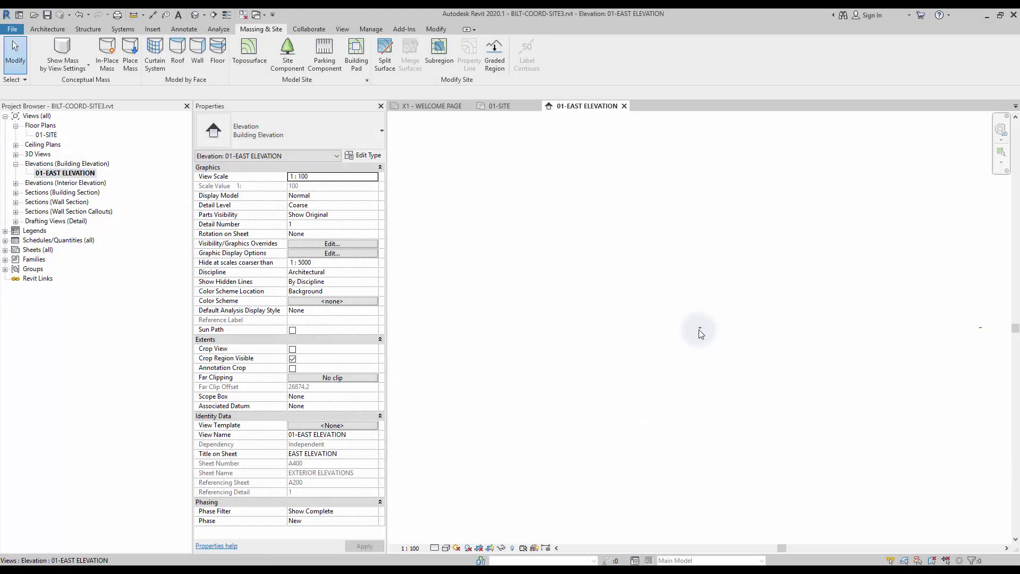
{"action": "scroll", "coordinate": [700, 331], "scroll_direction": "up", "scroll_amount": 8}
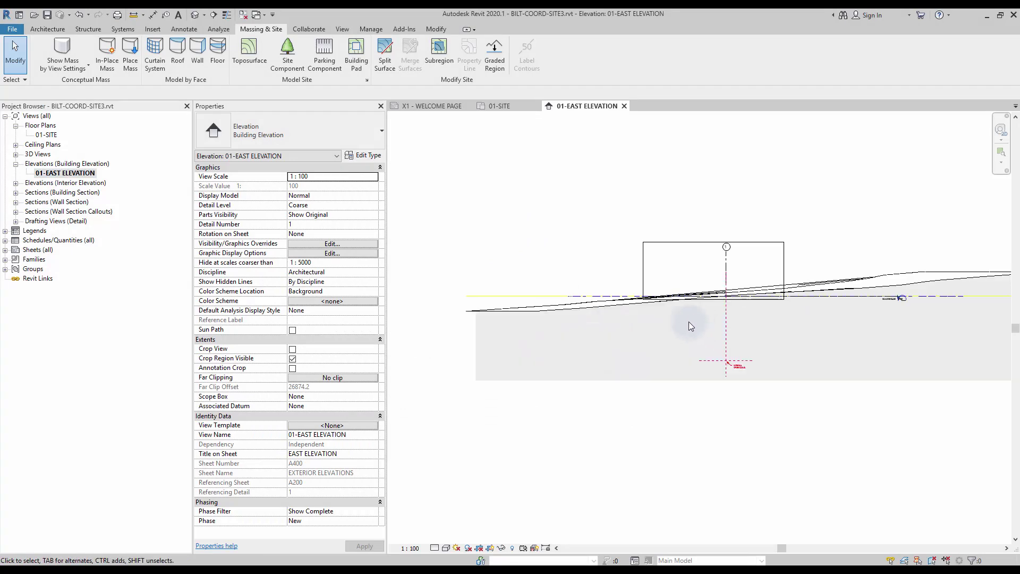
{"action": "scroll", "coordinate": [878, 278], "scroll_direction": "up", "scroll_amount": 2}
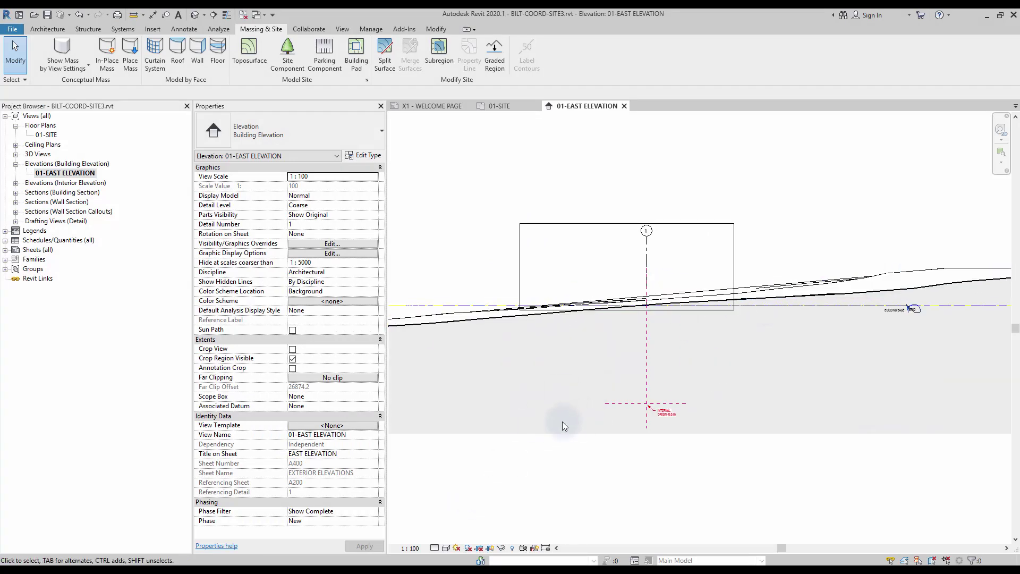
{"action": "scroll", "coordinate": [564, 421], "scroll_direction": "down", "scroll_amount": 2}
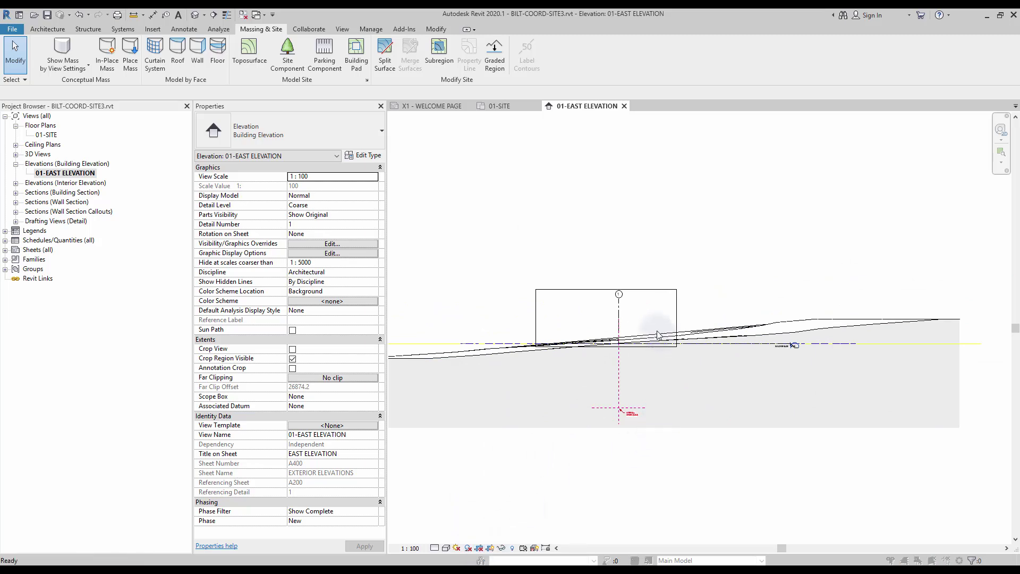
Step: Turn on the visibility of the Survey Point subcategory under Site in the east elevation view
{"action": "key", "text": "v"}
{"action": "key", "text": "v"}
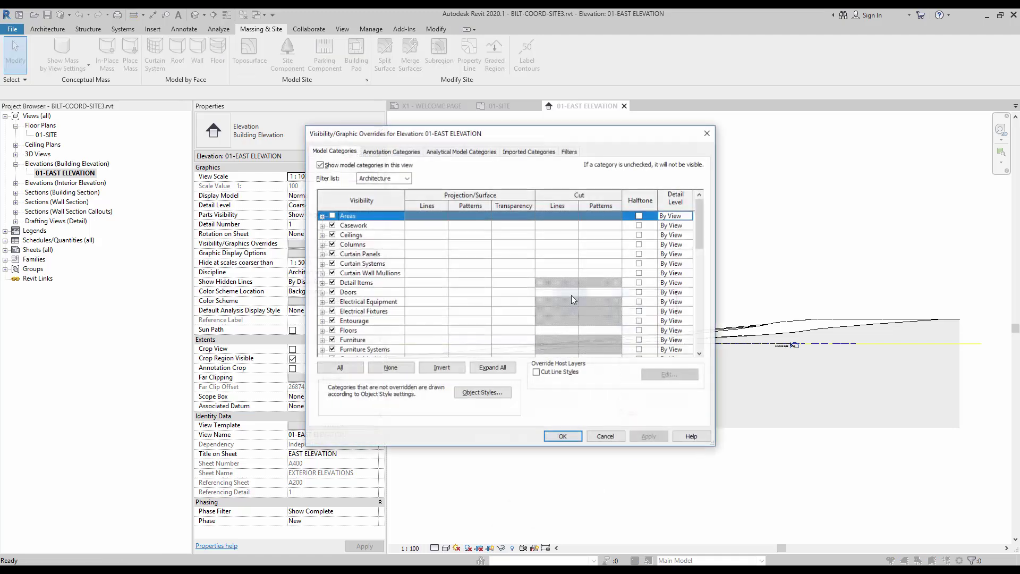
{"action": "scroll", "coordinate": [340, 319], "scroll_direction": "down", "scroll_amount": 2}
{"action": "left_click", "coordinate": [322, 312]}
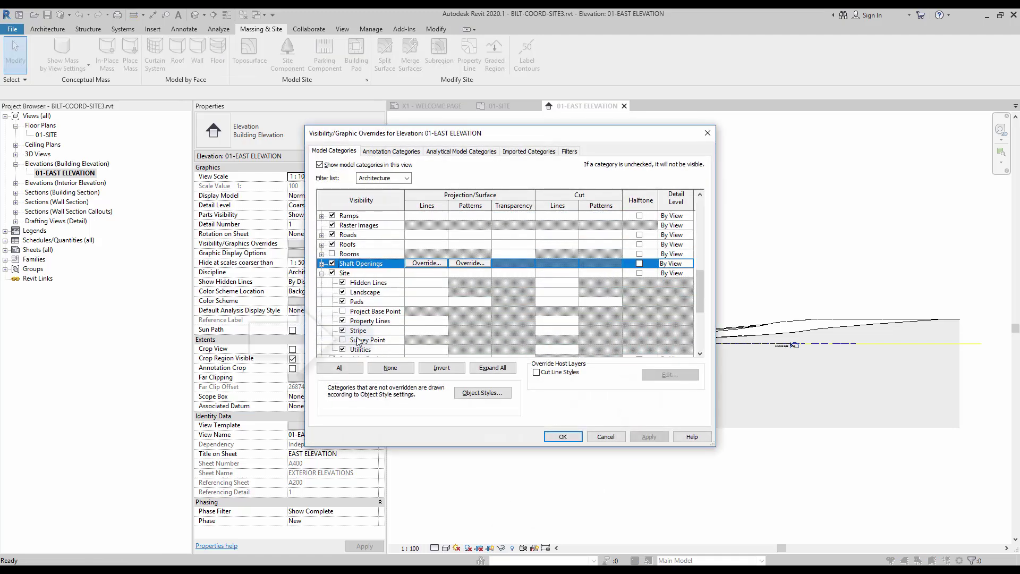
{"action": "left_click", "coordinate": [342, 341]}
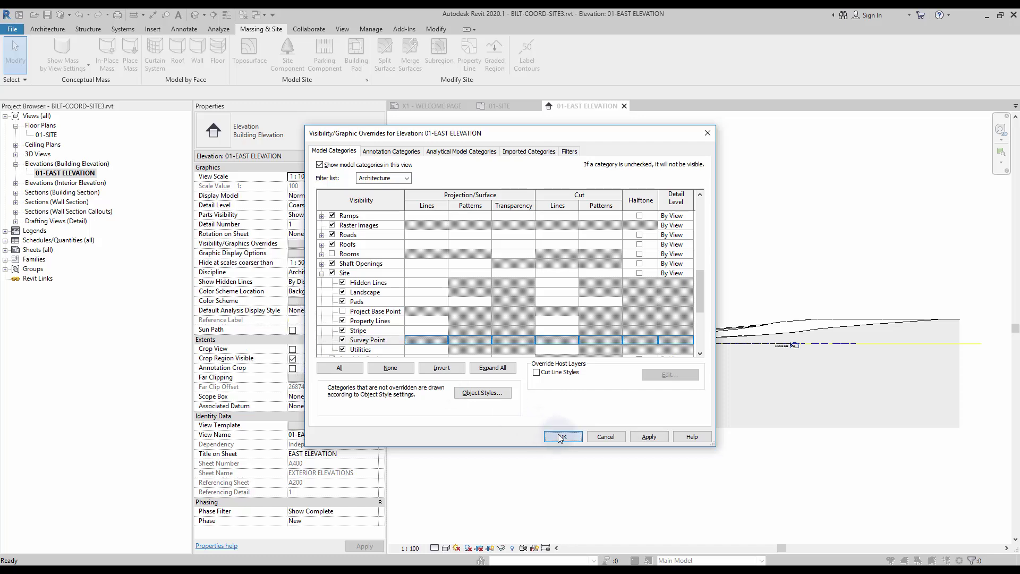
{"action": "left_click", "coordinate": [562, 436]}
Step: Extend the horizontal reference plane at the internal origin past the survey point
{"action": "middle_click_drag", "start_coordinate": [460, 370], "coordinate": [608, 355]}
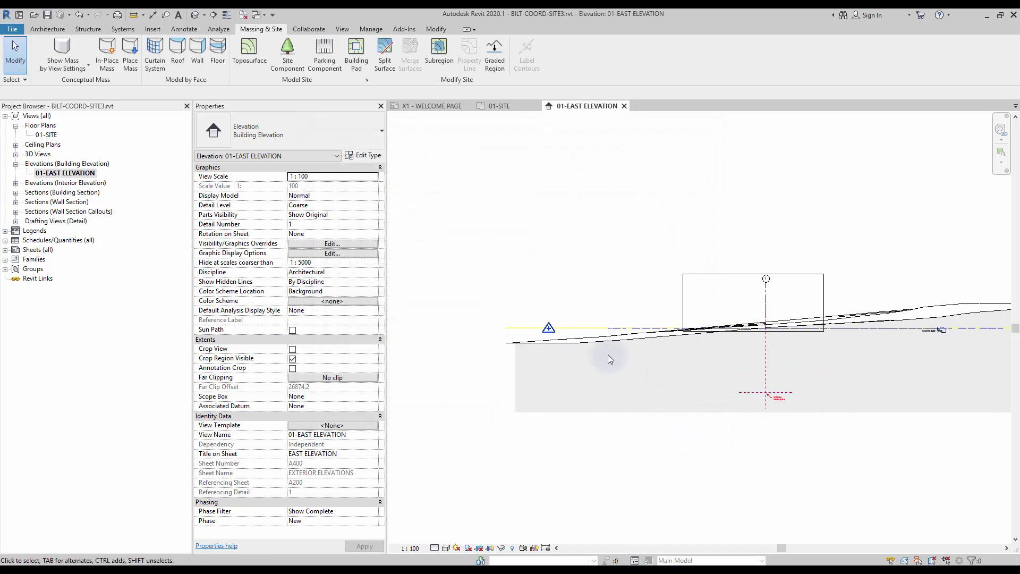
{"action": "left_click", "coordinate": [549, 329]}
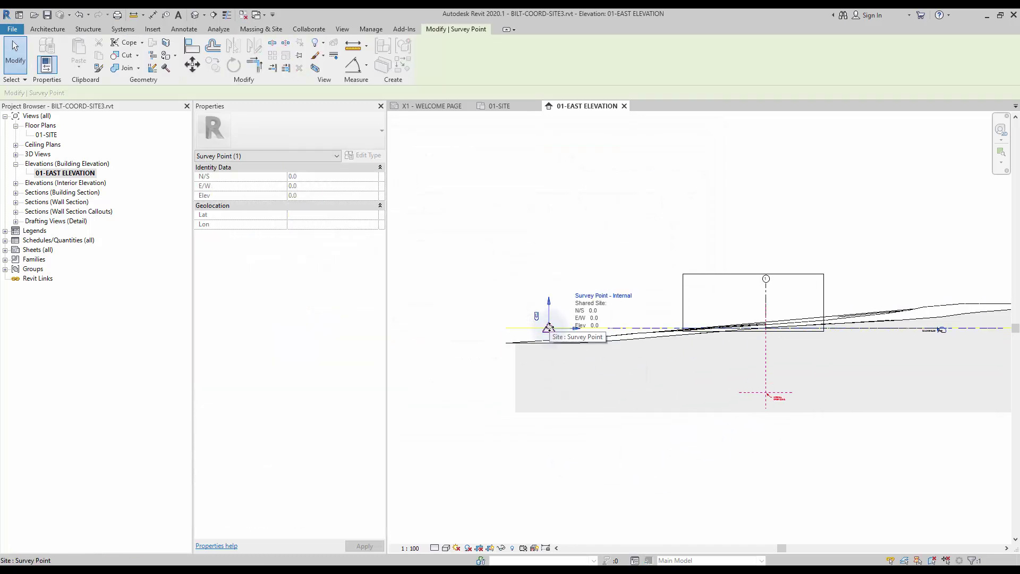
{"action": "left_click", "coordinate": [739, 393]}
{"action": "left_click_drag", "start_coordinate": [739, 394], "coordinate": [462, 392]}
Step: Move the survey point straight down onto the internal origin's horizontal reference plane
{"action": "left_click", "coordinate": [549, 329]}
{"action": "key", "text": "m"}
{"action": "key", "text": "v"}
{"action": "left_click", "coordinate": [549, 328]}
{"action": "left_click", "coordinate": [550, 393]}
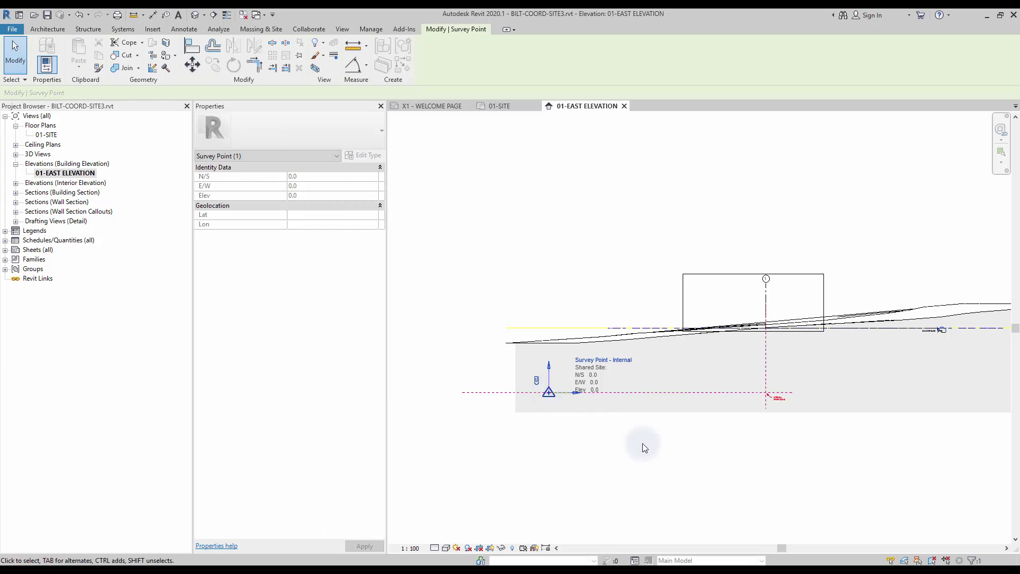
{"action": "left_click", "coordinate": [657, 487]}
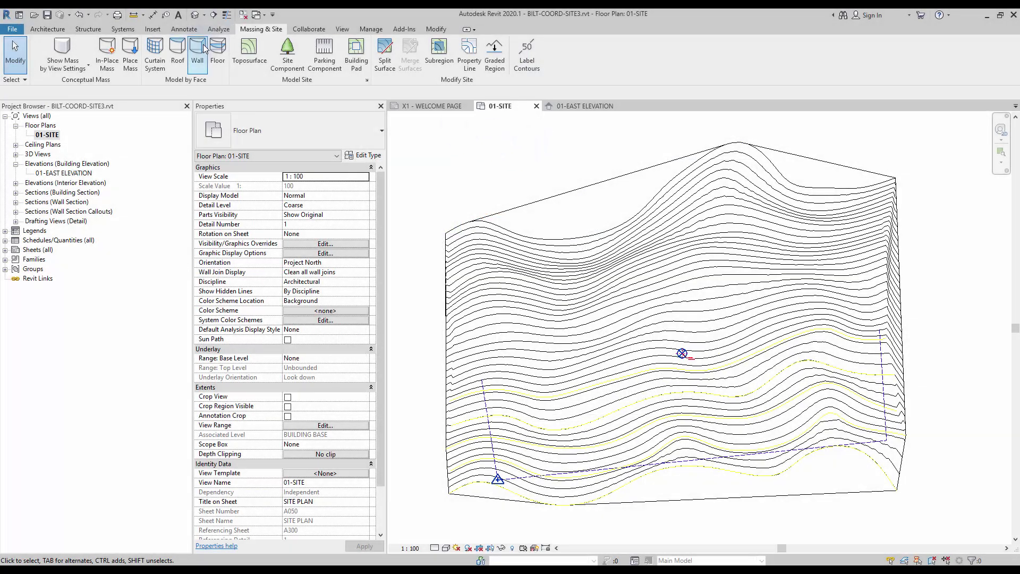
Step: Link BILT-COORD-ARCH-PROJECT.rvt into the 01-SITE plan with Manual - Center positioning and place it northeast of the survey point
{"action": "left_click", "coordinate": [152, 30]}
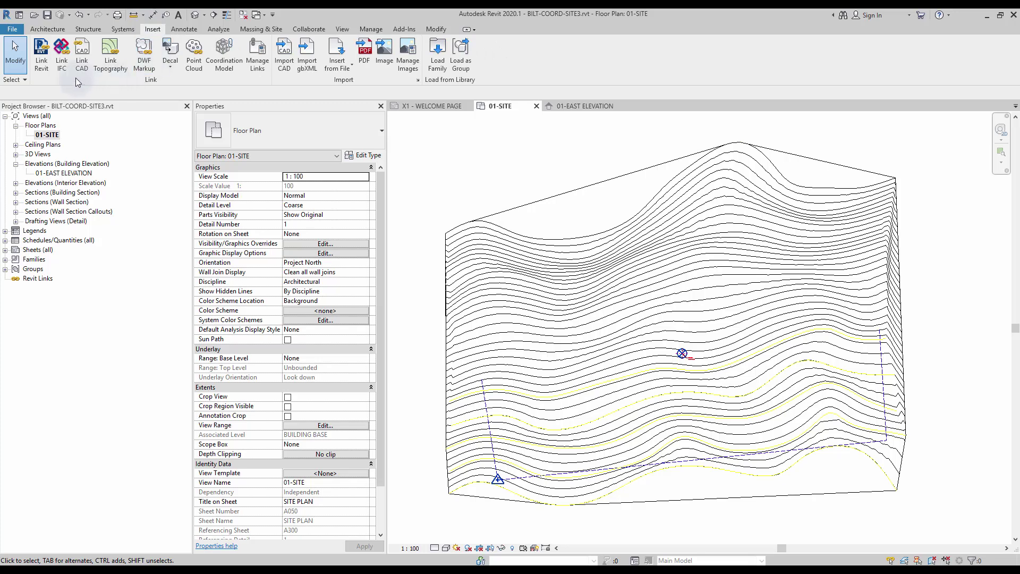
{"action": "left_click", "coordinate": [43, 61]}
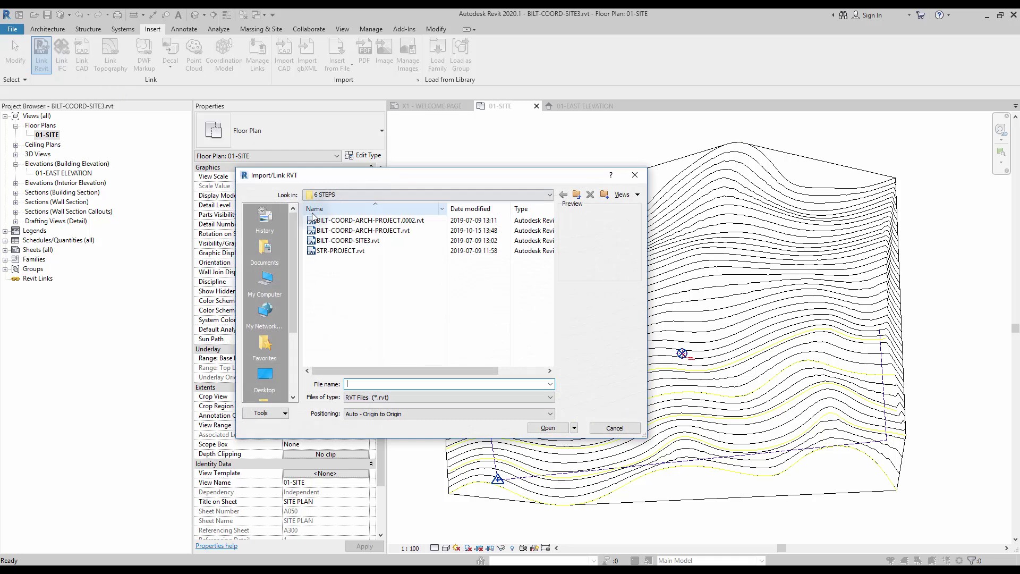
{"action": "left_click", "coordinate": [382, 231]}
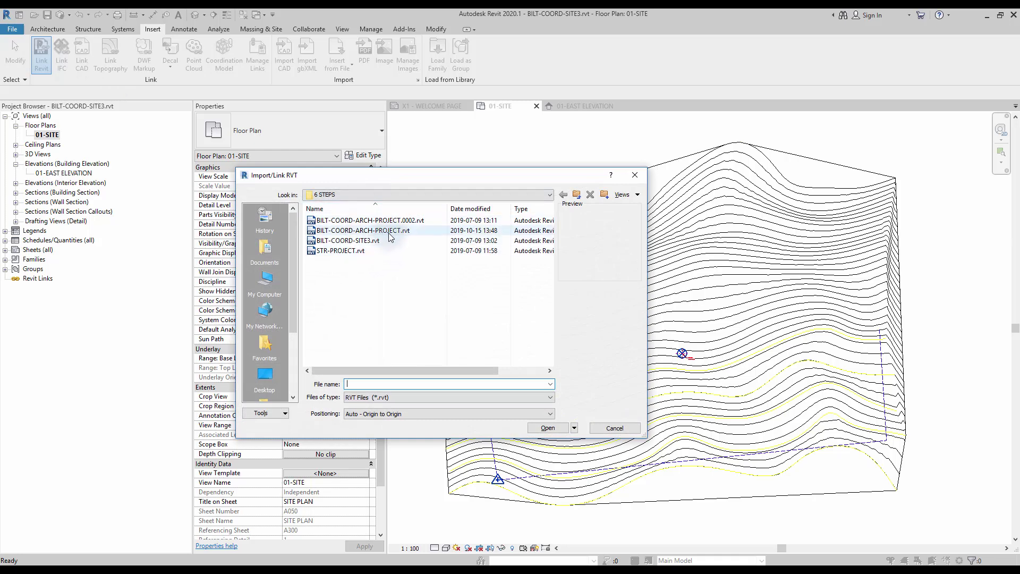
{"action": "left_click", "coordinate": [414, 417]}
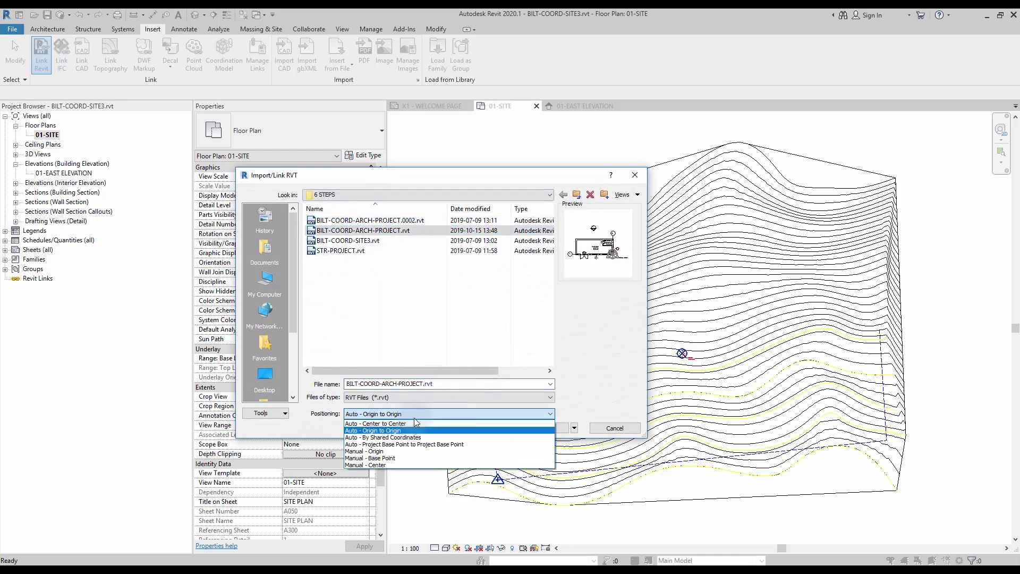
{"action": "left_click", "coordinate": [391, 465]}
{"action": "left_click", "coordinate": [547, 428]}
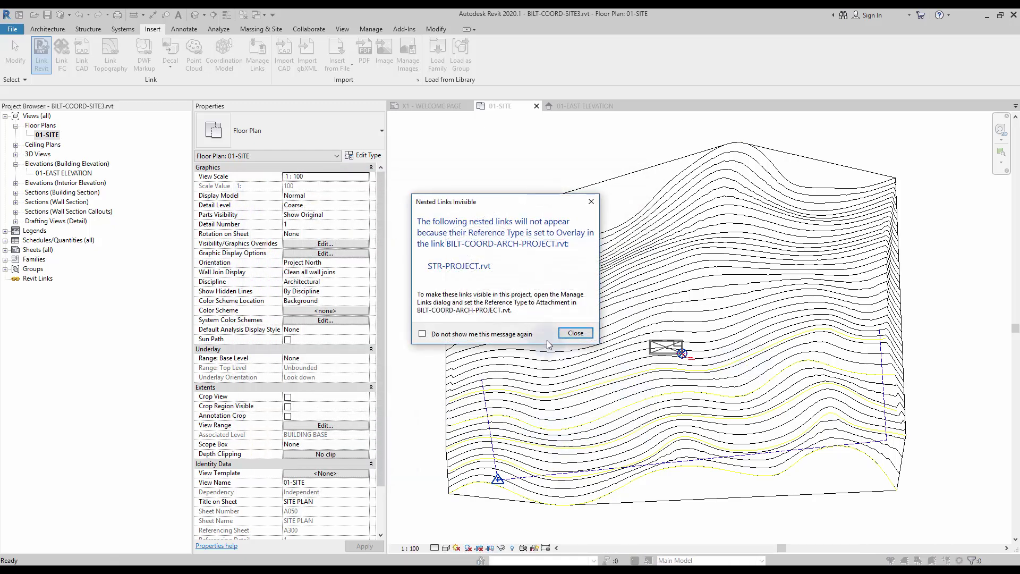
{"action": "left_click", "coordinate": [574, 330]}
{"action": "scroll", "coordinate": [518, 469], "scroll_direction": "up", "scroll_amount": 3}
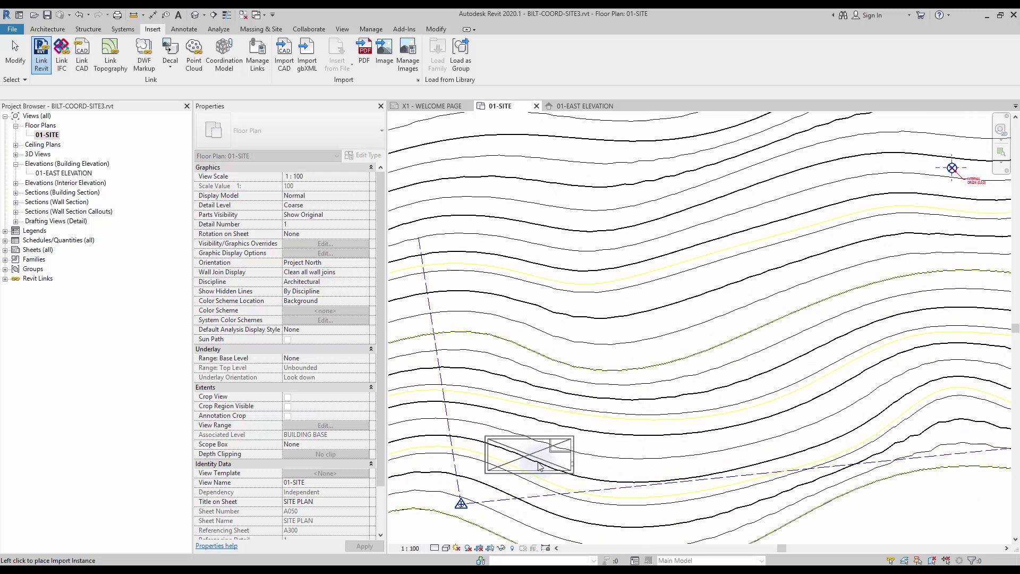
{"action": "left_click", "coordinate": [539, 465]}
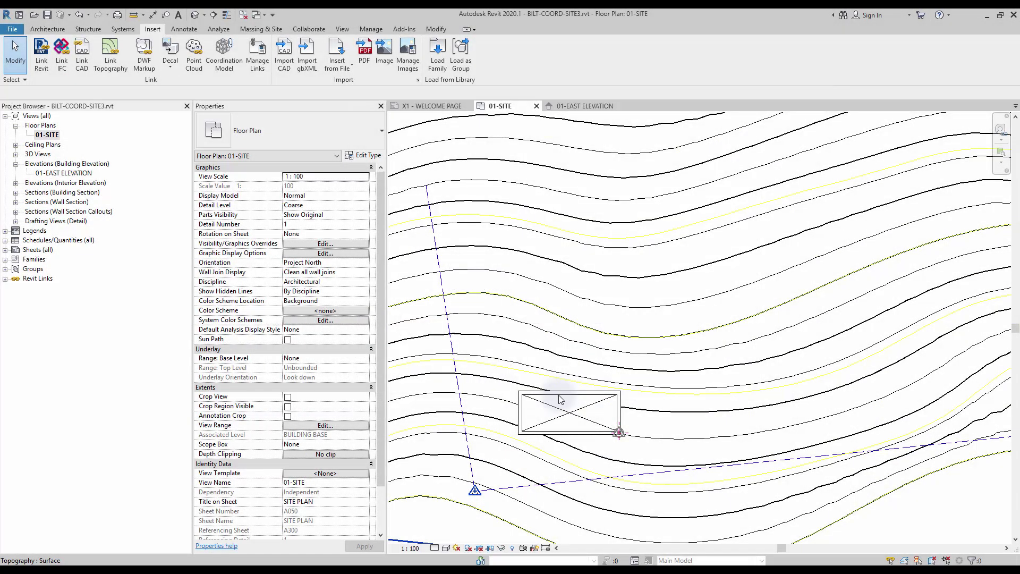
Step: Rotate the linked architectural model 20 degrees counterclockwise in the site plan
{"action": "left_click", "coordinate": [566, 403]}
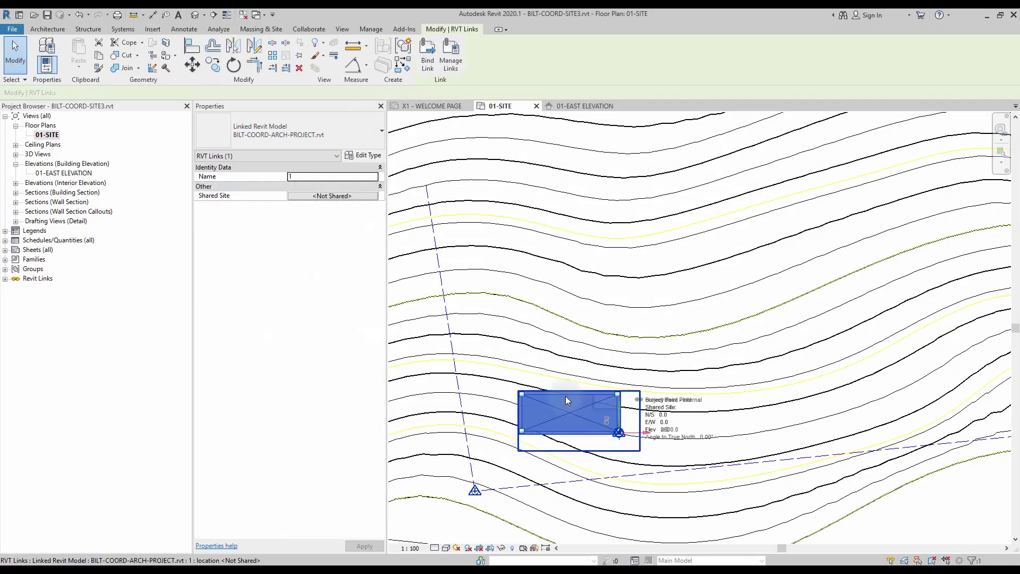
{"action": "key", "text": "r"}
{"action": "key", "text": "o"}
{"action": "left_click", "coordinate": [775, 427]}
{"action": "type", "text": "20"}
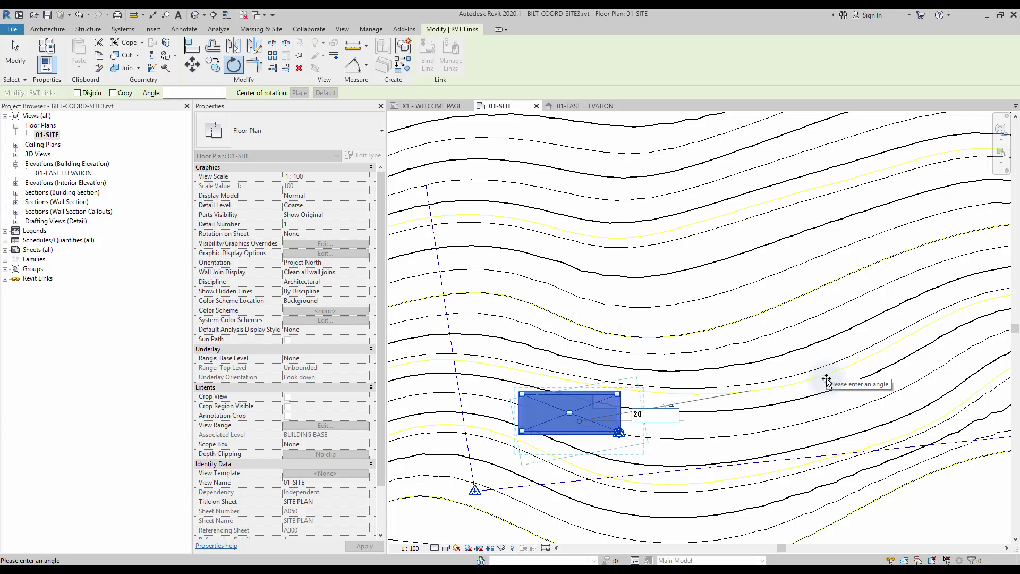
{"action": "key", "text": "Return"}
{"action": "left_click", "coordinate": [741, 509]}
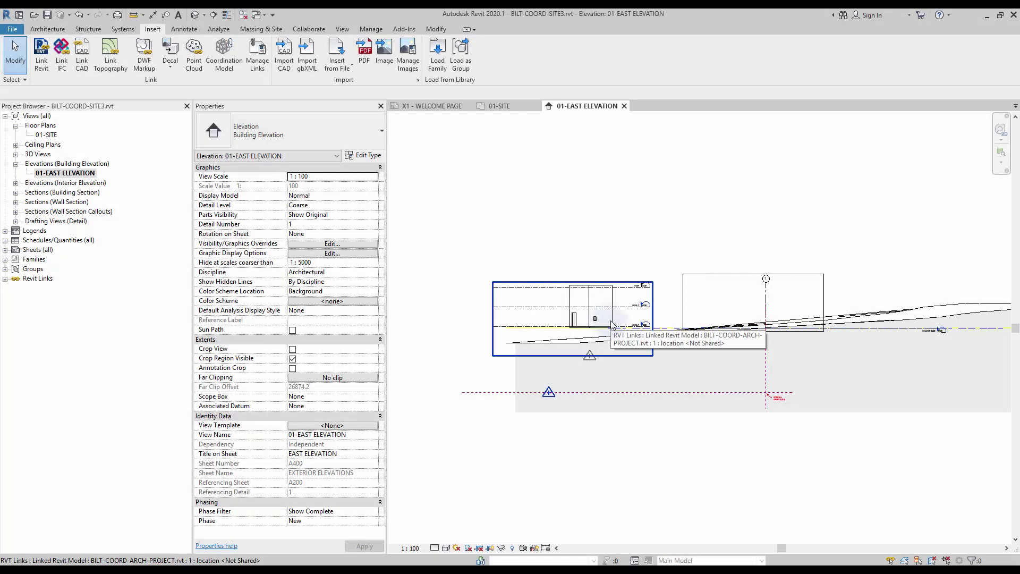
Step: Move the linked architectural model vertically down in the east elevation so its base sits near the sloping ground surface
{"action": "left_click", "coordinate": [612, 324]}
{"action": "scroll", "coordinate": [594, 346], "scroll_direction": "up", "scroll_amount": 4}
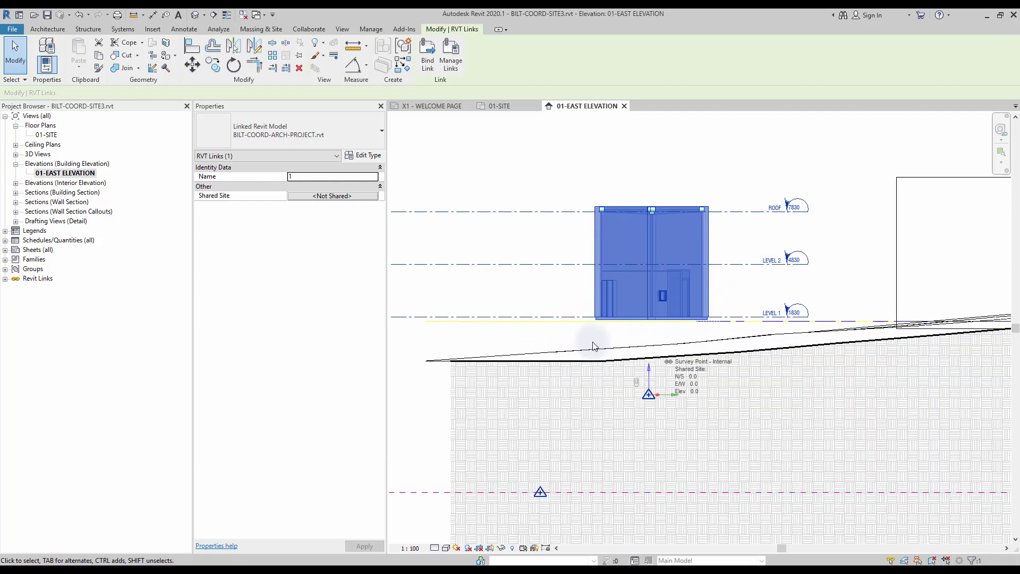
{"action": "key", "text": "m"}
{"action": "key", "text": "v"}
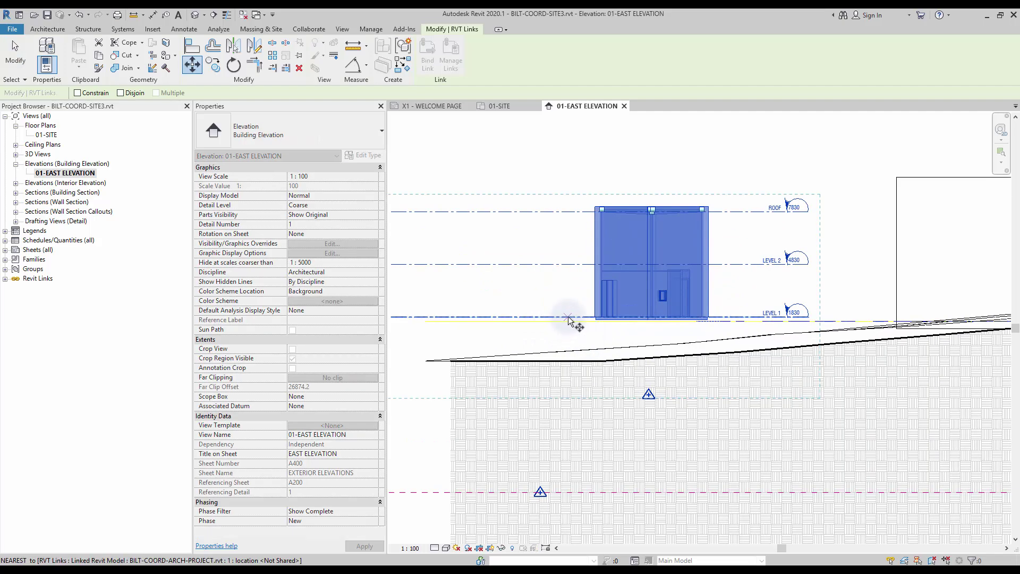
{"action": "left_click", "coordinate": [568, 318]}
{"action": "left_click", "coordinate": [568, 346]}
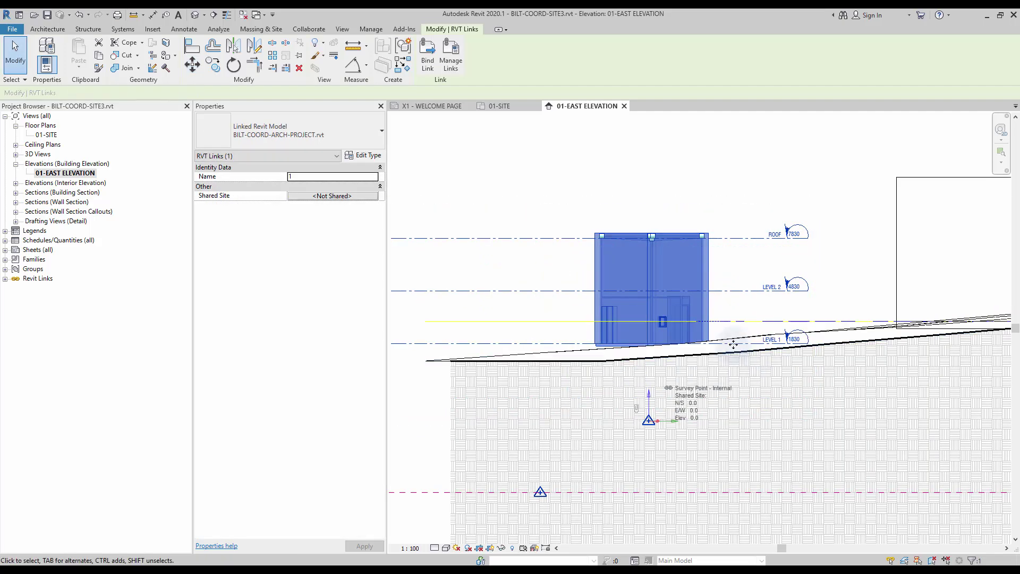
{"action": "left_click", "coordinate": [461, 162]}
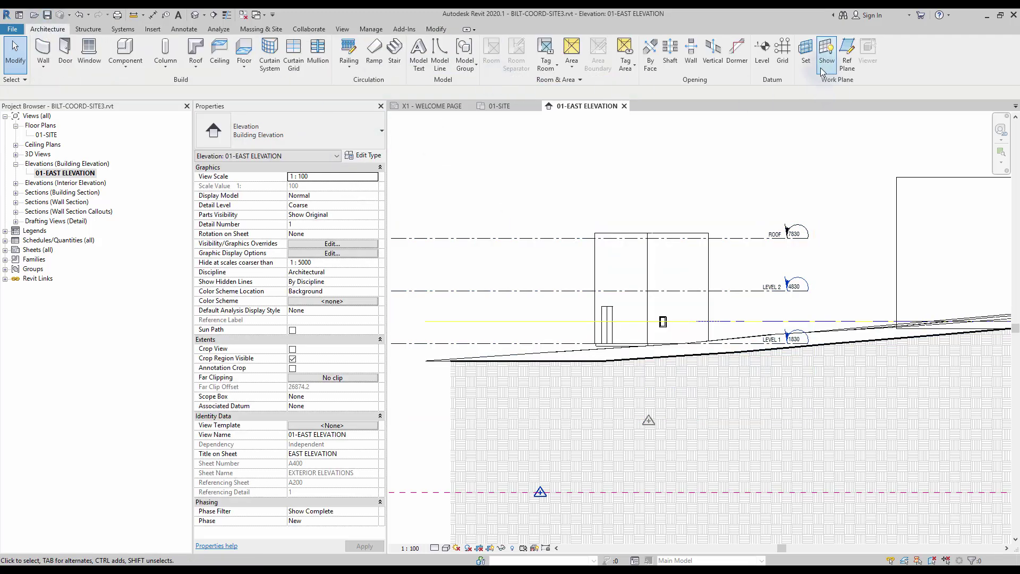
Step: Draw a new level at elevation 7750, just below the linked model's Level 1
{"action": "left_click", "coordinate": [763, 64]}
{"action": "left_click", "coordinate": [447, 357]}
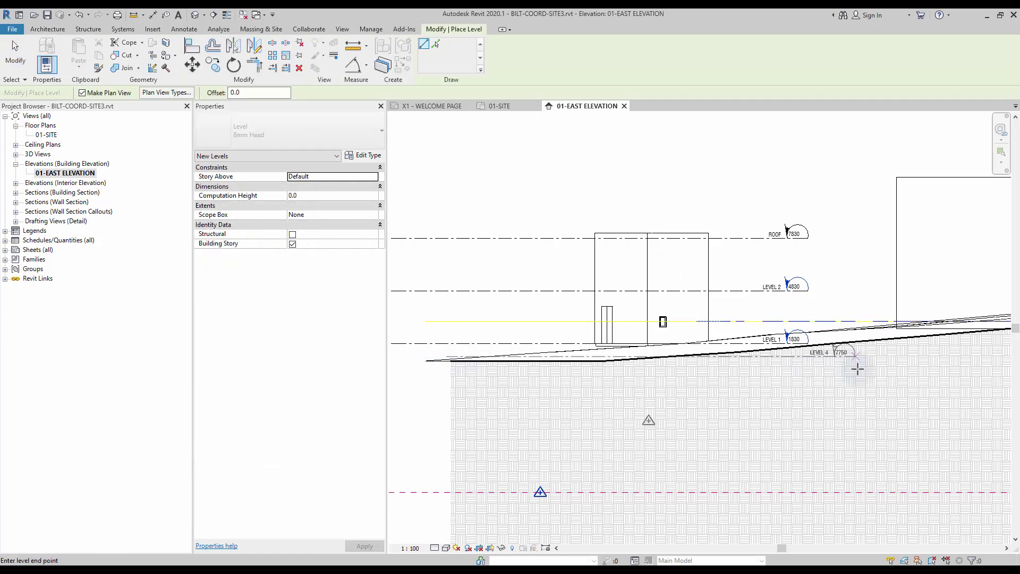
{"action": "left_click", "coordinate": [848, 366]}
{"action": "key", "text": "Escape"}
{"action": "key", "text": "Escape"}
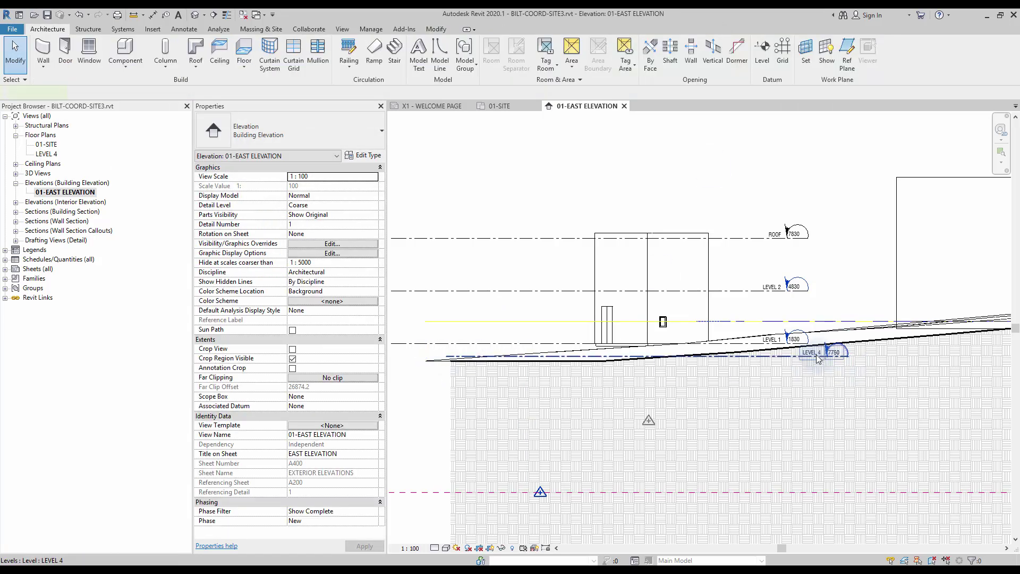
Step: Rename the new level BUILDING A LEVEL 1 and apply the name to its corresponding views
{"action": "left_click", "coordinate": [817, 359]}
{"action": "scroll", "coordinate": [817, 359], "scroll_direction": "up", "scroll_amount": 3}
{"action": "left_click", "coordinate": [820, 351]}
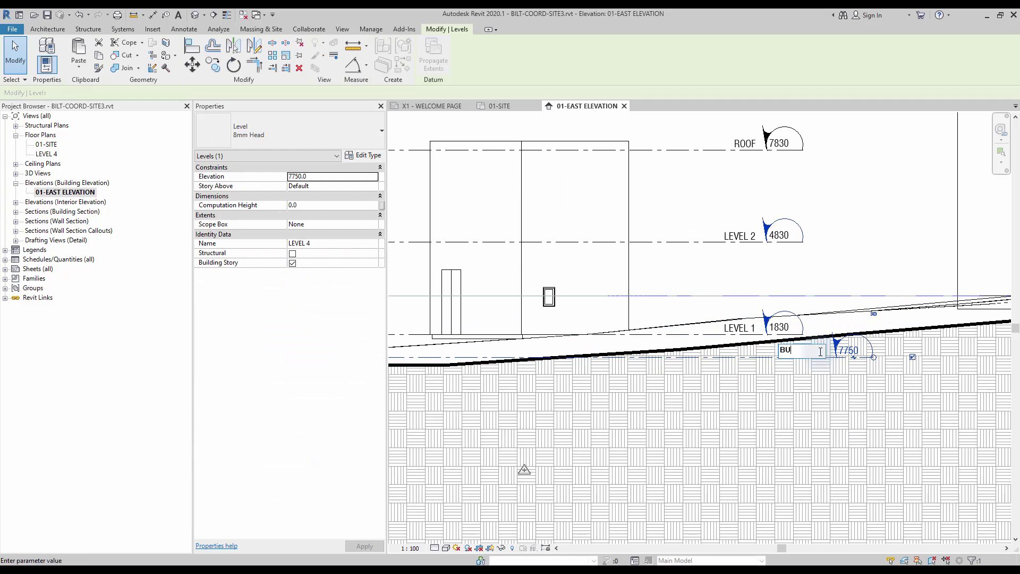
{"action": "type", "text": "BUILDING A LEVEL 1"}
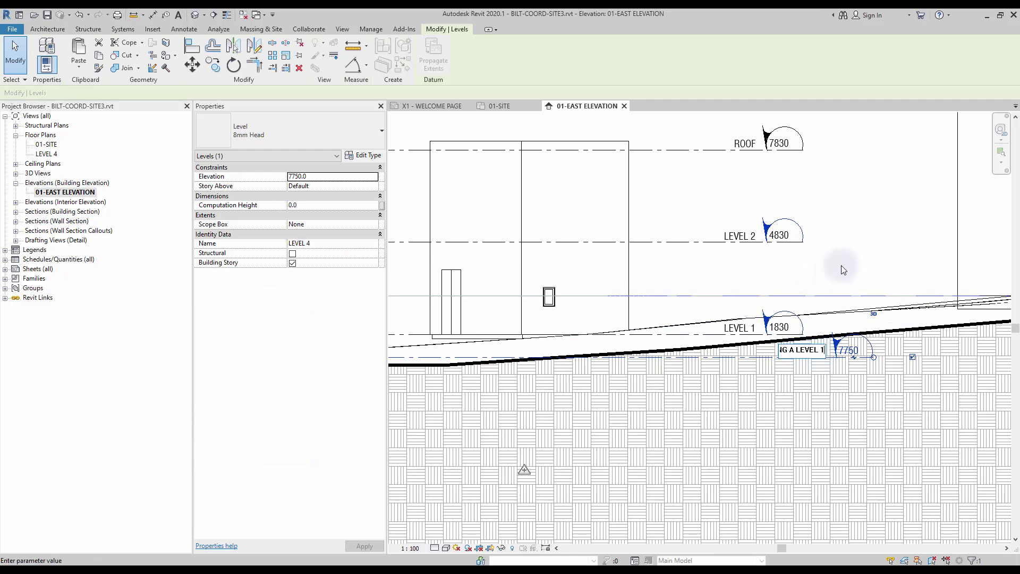
{"action": "key", "text": "Return"}
{"action": "left_click", "coordinate": [550, 293]}
{"action": "left_click", "coordinate": [853, 230]}
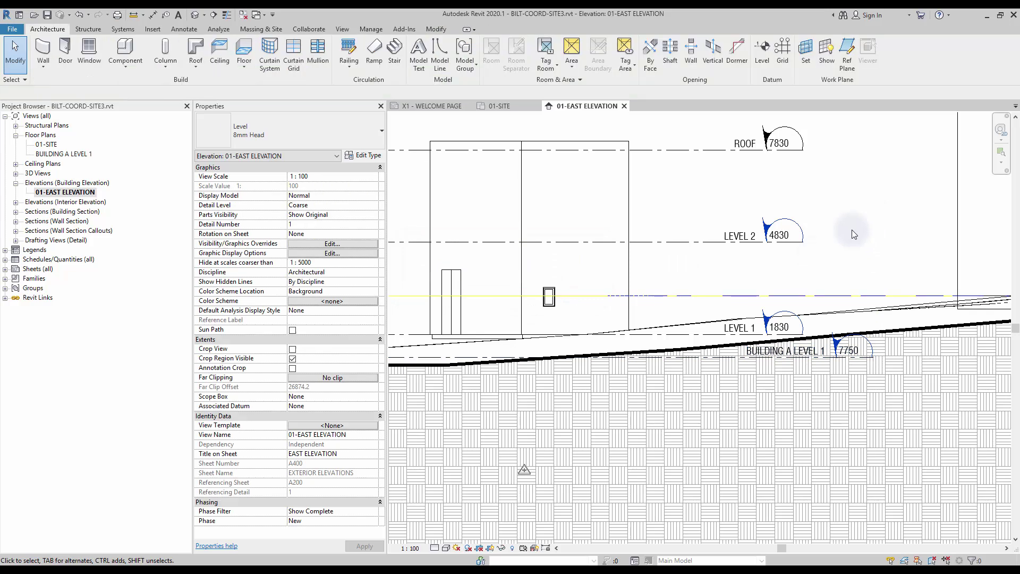
Step: Align Level 1 of the linked architectural model to the BUILDING A LEVEL 1 level
{"action": "key", "text": "a"}
{"action": "key", "text": "l"}
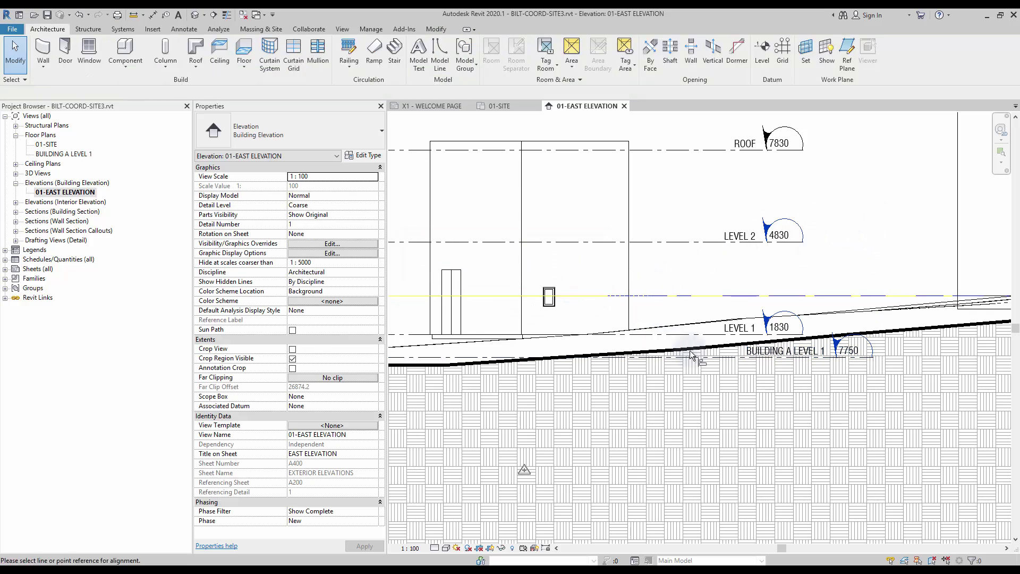
{"action": "left_click", "coordinate": [681, 335]}
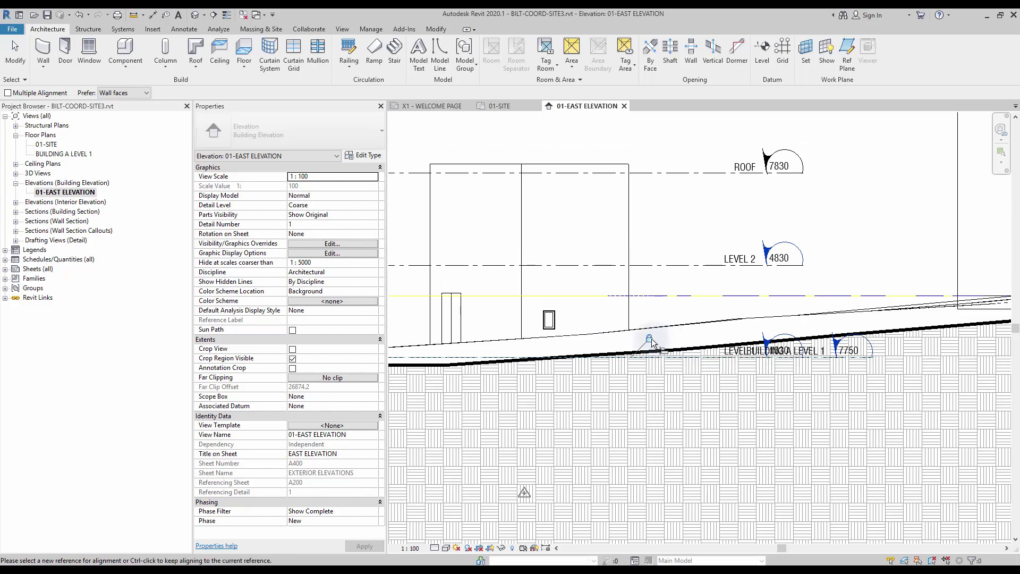
{"action": "scroll", "coordinate": [681, 327], "scroll_direction": "down", "scroll_amount": 4}
{"action": "key", "text": "Escape"}
{"action": "key", "text": "Escape"}
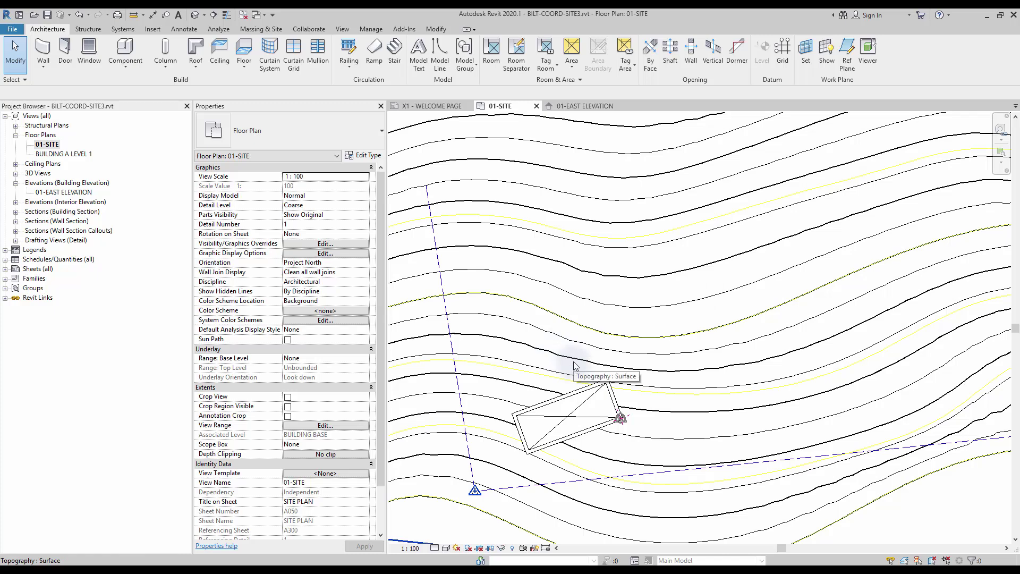
Step: Publish the current shared coordinate system to the linked BILT-COORD-ARCH-PROJECT model, recording the instance at its Internal position
{"action": "left_click", "coordinate": [588, 400]}
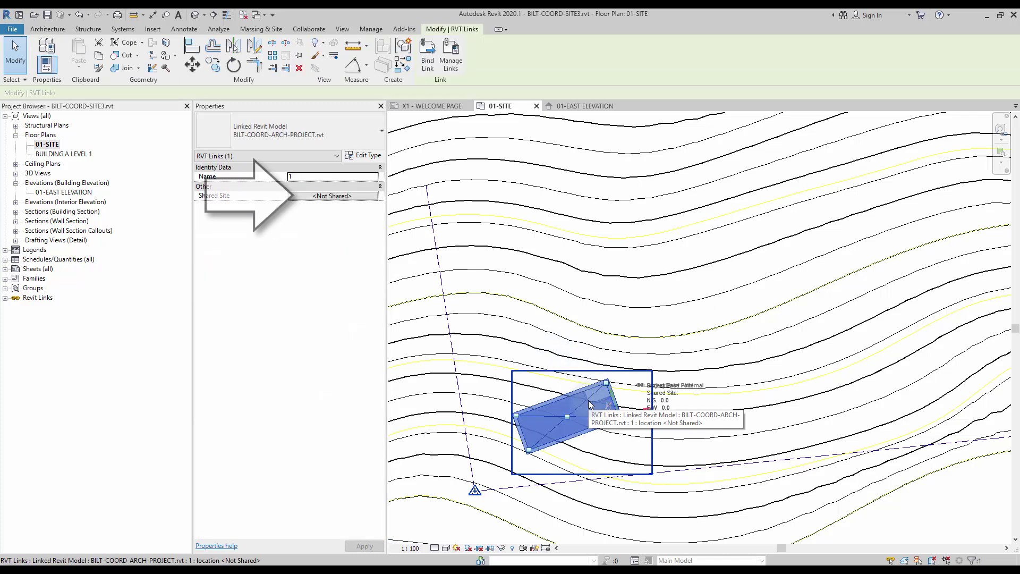
{"action": "left_click", "coordinate": [348, 196]}
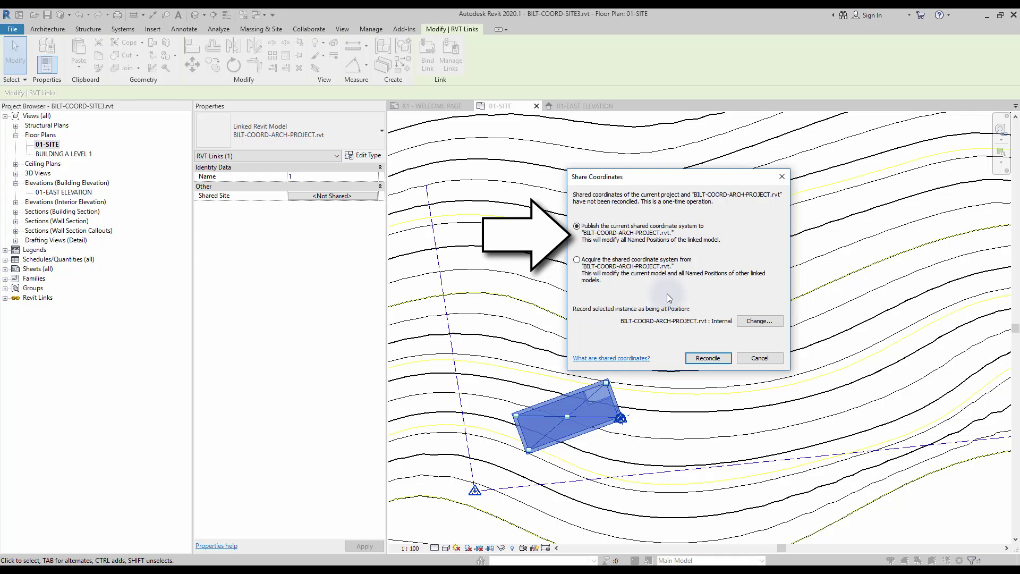
{"action": "left_click", "coordinate": [702, 362]}
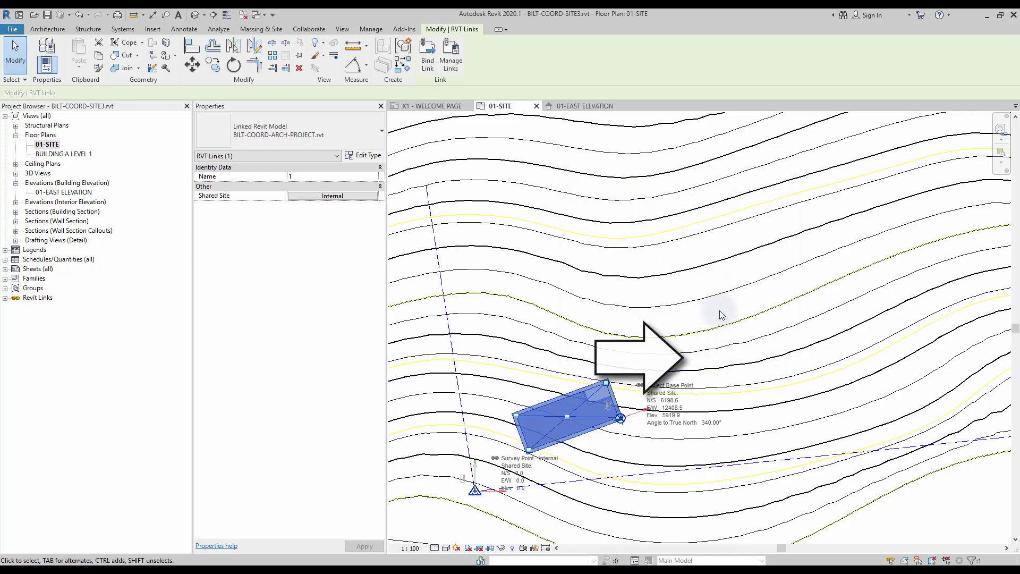
{"action": "left_click", "coordinate": [912, 511]}
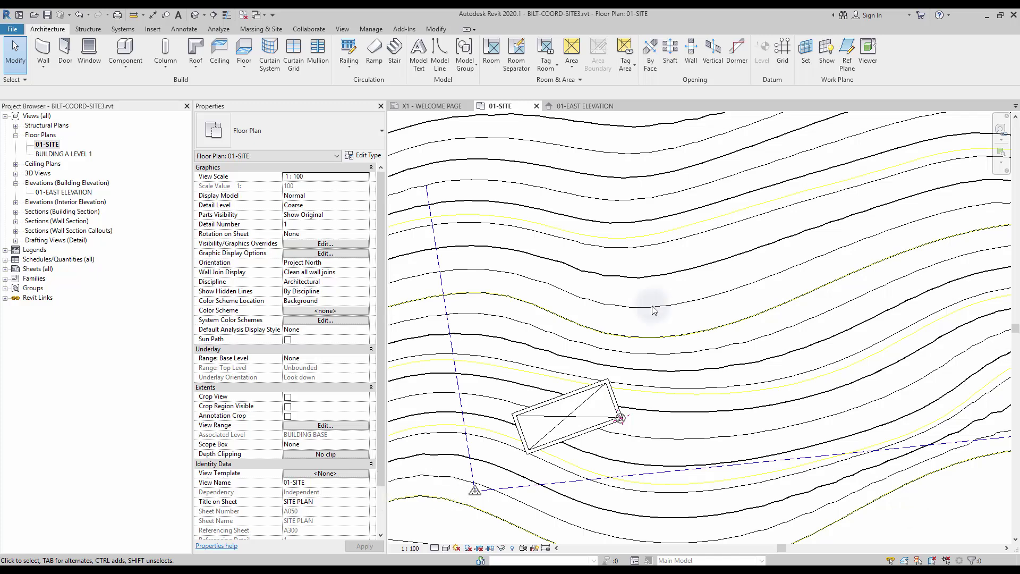
Step: Close the site model, saving its changes and saving the new position back to the architectural link
{"action": "left_click", "coordinate": [537, 106]}
{"action": "left_click", "coordinate": [468, 106]}
{"action": "left_click", "coordinate": [469, 106]}
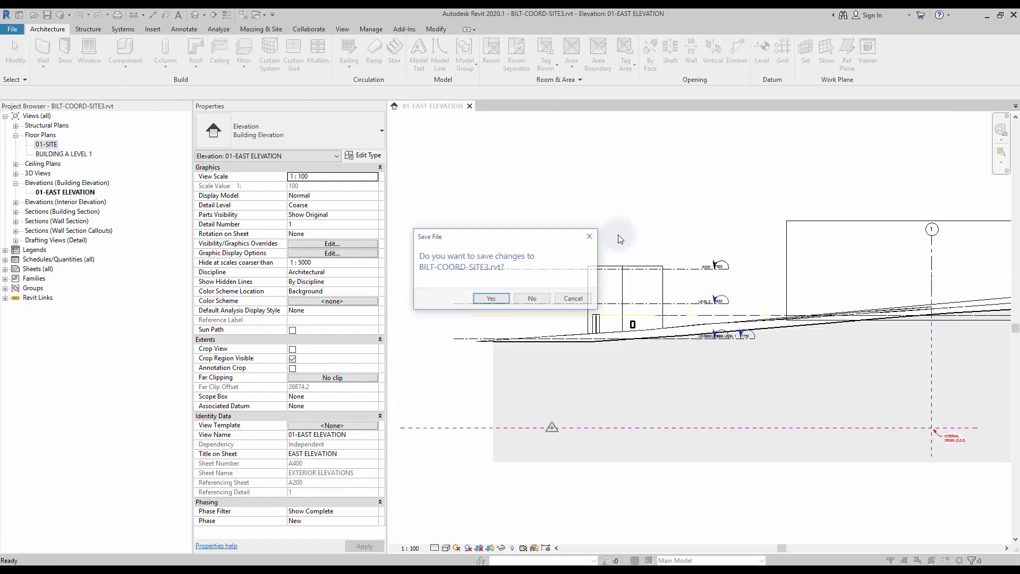
{"action": "left_click", "coordinate": [485, 300]}
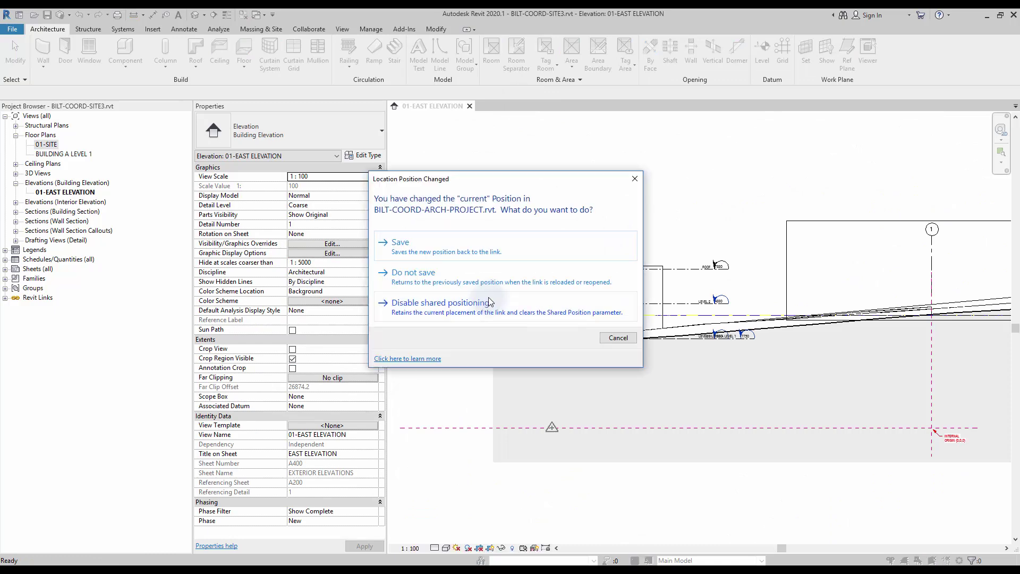
{"action": "left_click", "coordinate": [432, 252]}
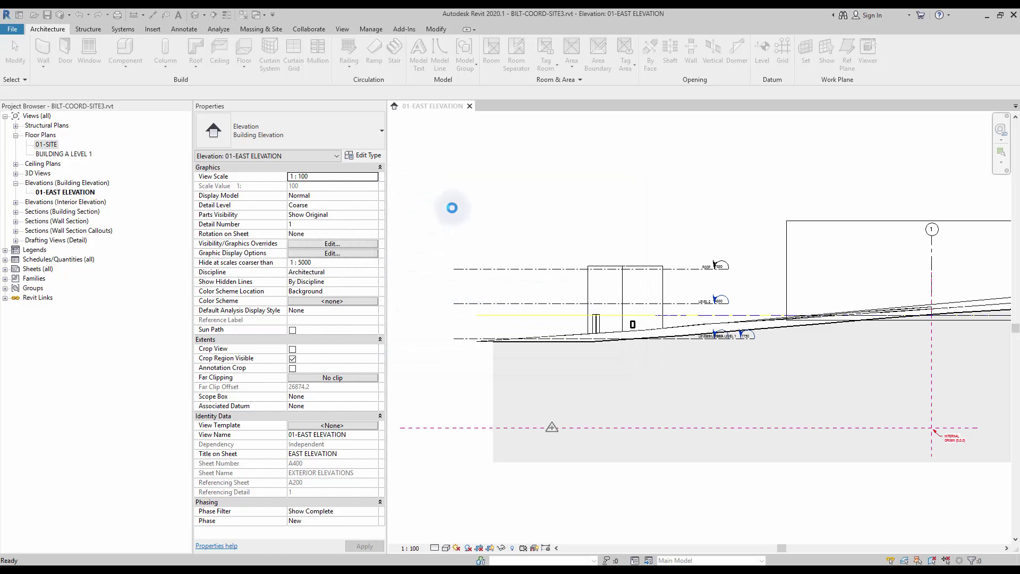
{"action": "left_click", "coordinate": [470, 107]}
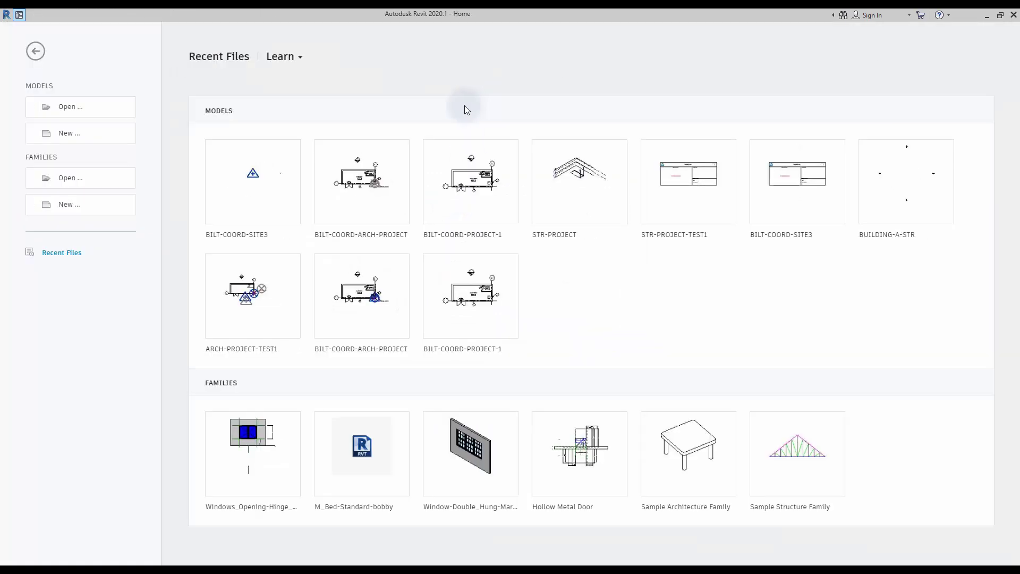
Step: Open the BILT-COORD-ARCH-PROJECT model and set the 02-LEVEL 1 floor plan's orientation to True North
{"action": "left_click", "coordinate": [378, 196]}
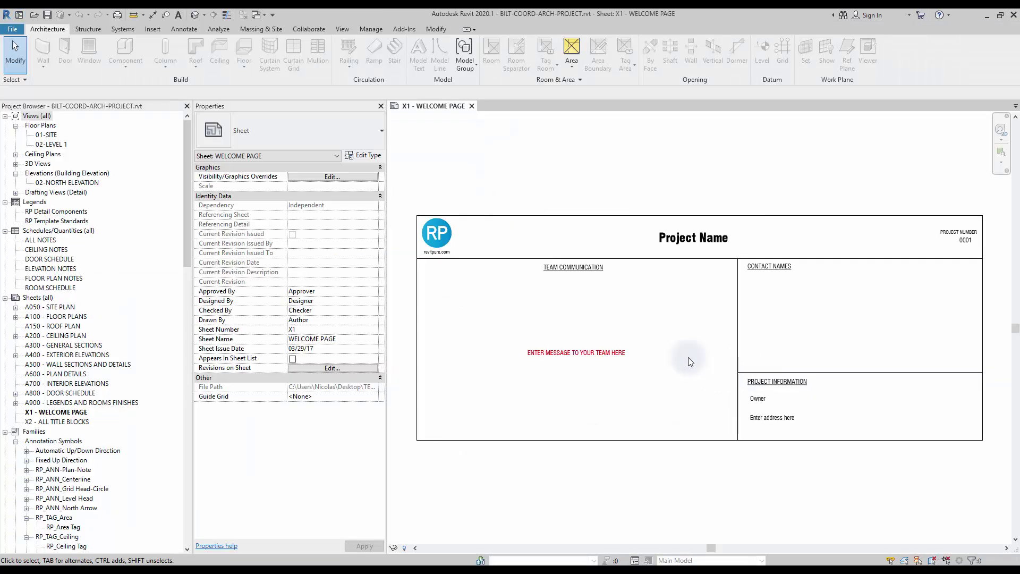
{"action": "double_click", "coordinate": [51, 144]}
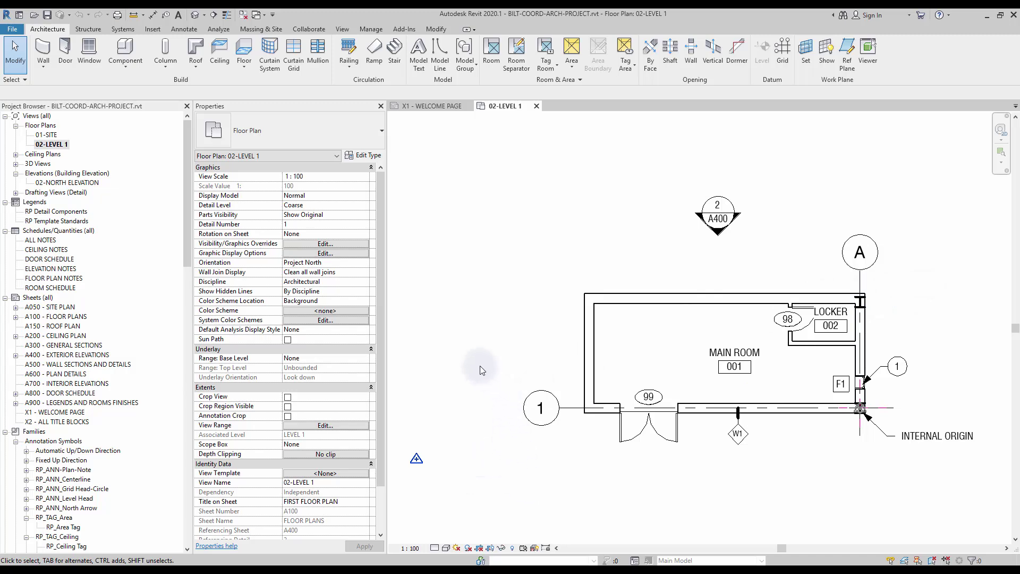
{"action": "left_click", "coordinate": [364, 263]}
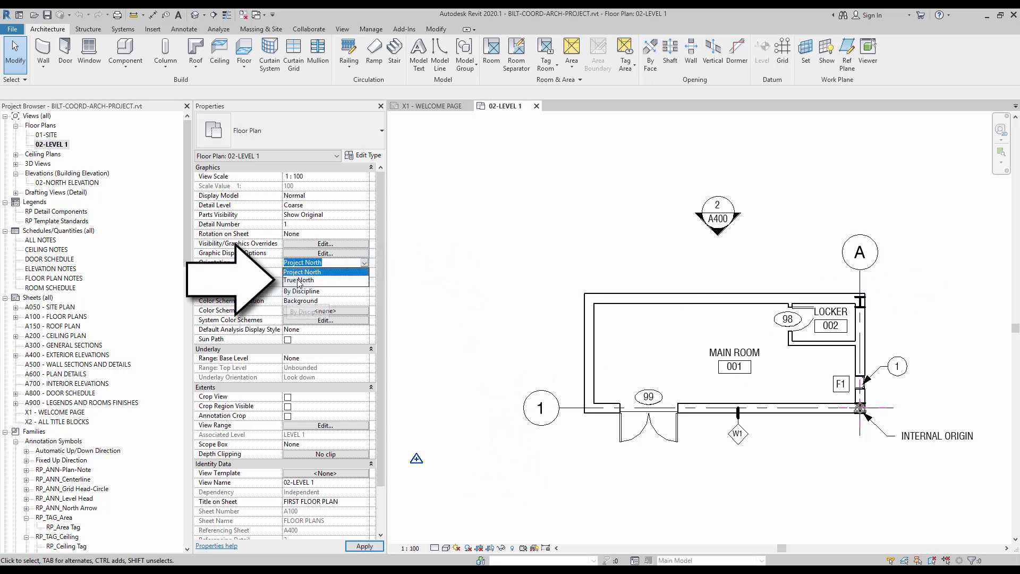
{"action": "left_click", "coordinate": [299, 280]}
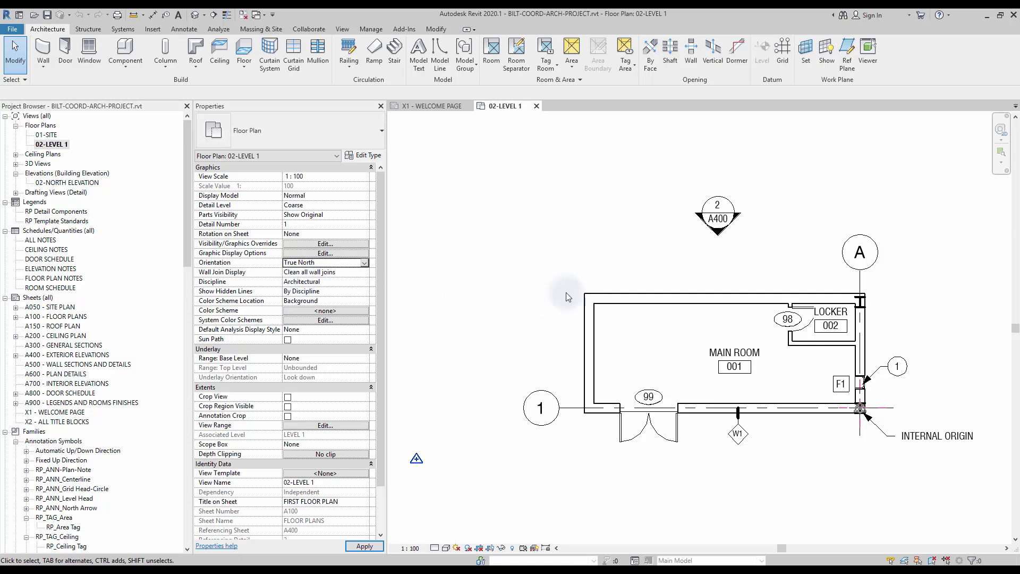
{"action": "middle_click_drag", "start_coordinate": [588, 291], "coordinate": [580, 212]}
{"action": "scroll", "coordinate": [580, 250], "scroll_direction": "down", "scroll_amount": 2}
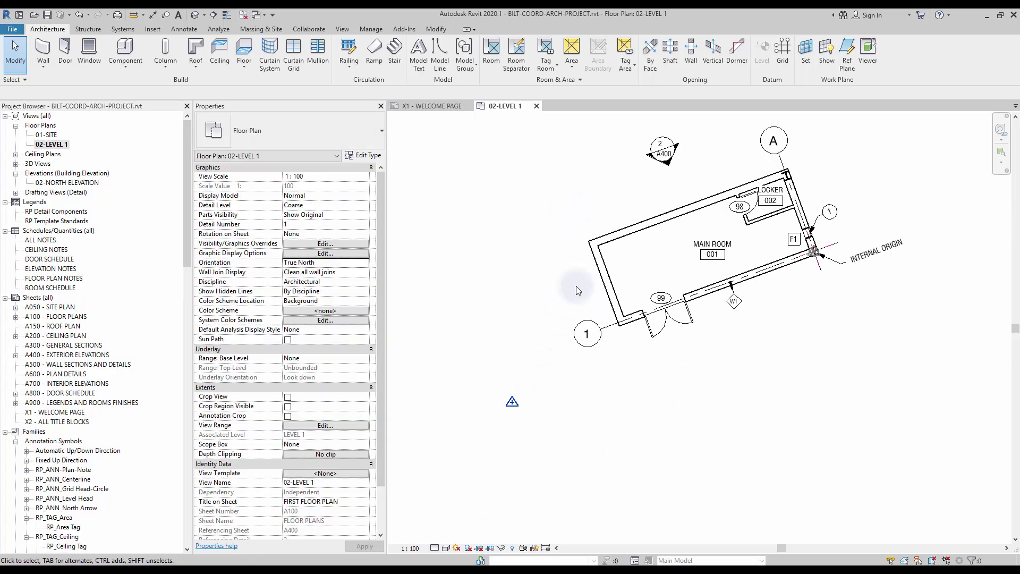
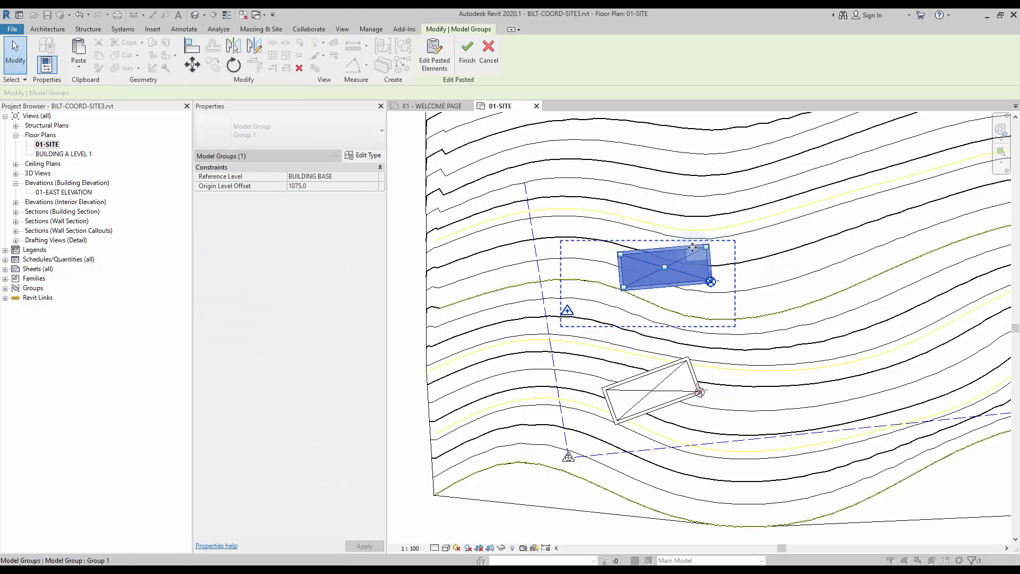
Step: Finish the pasted copy of the linked architectural model and duplicate its Internal position as a new site named Site 2
{"action": "scroll", "coordinate": [722, 228], "scroll_direction": "down", "scroll_amount": 2}
{"action": "left_click", "coordinate": [467, 53]}
{"action": "left_click", "coordinate": [686, 268]}
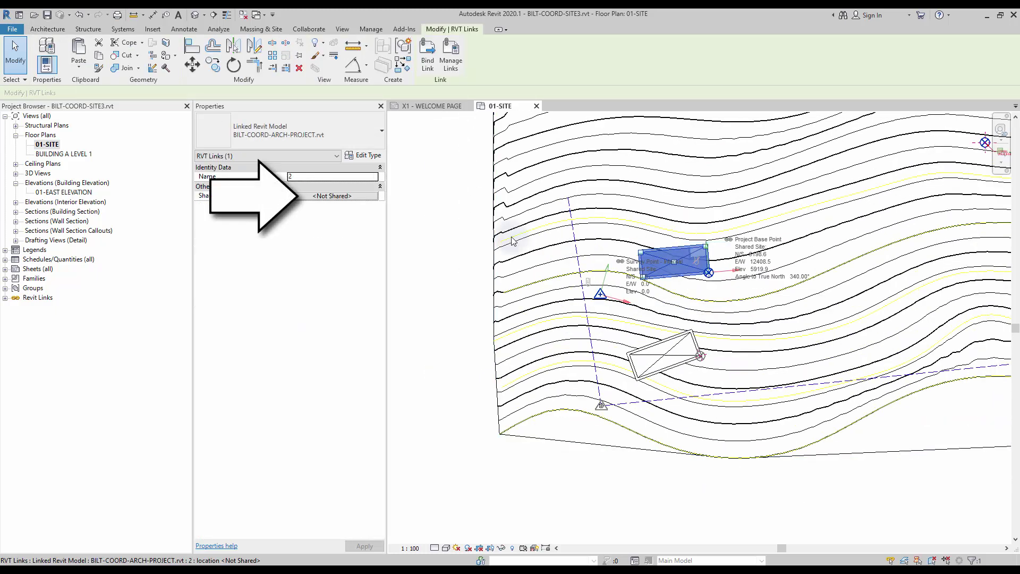
{"action": "left_click", "coordinate": [350, 196]}
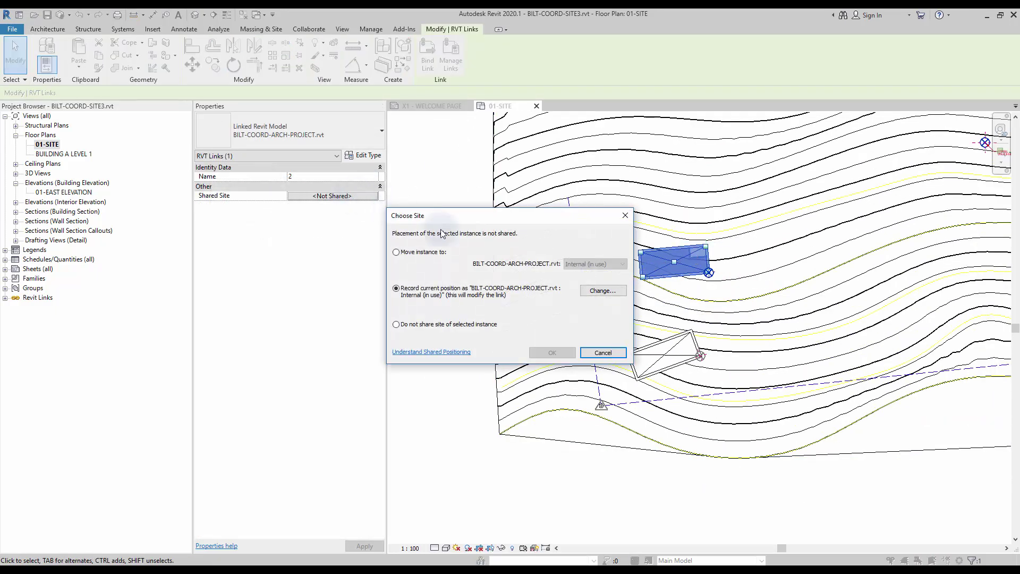
{"action": "left_click", "coordinate": [613, 292]}
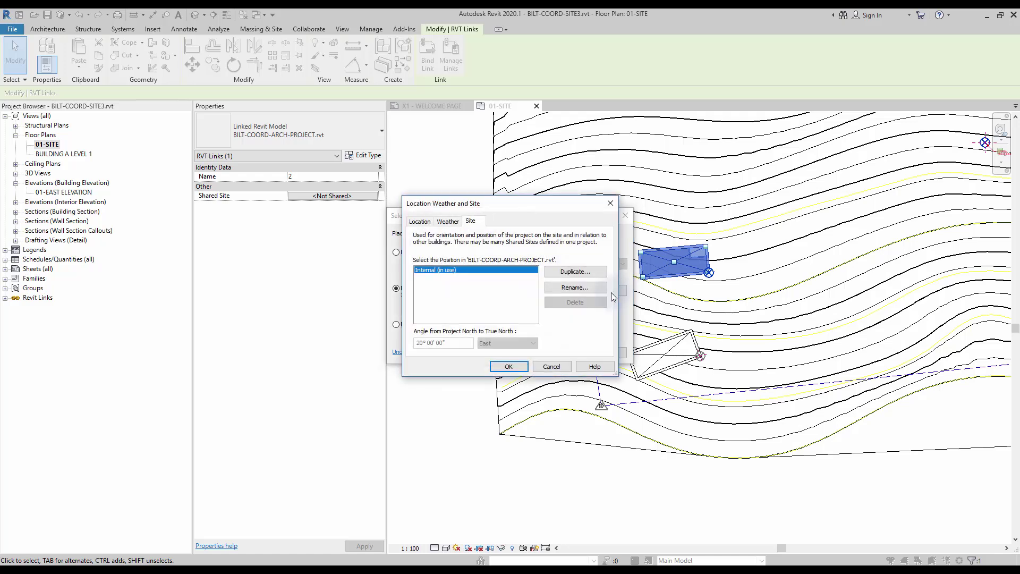
{"action": "left_click", "coordinate": [577, 272]}
{"action": "type", "text": "Site 2"}
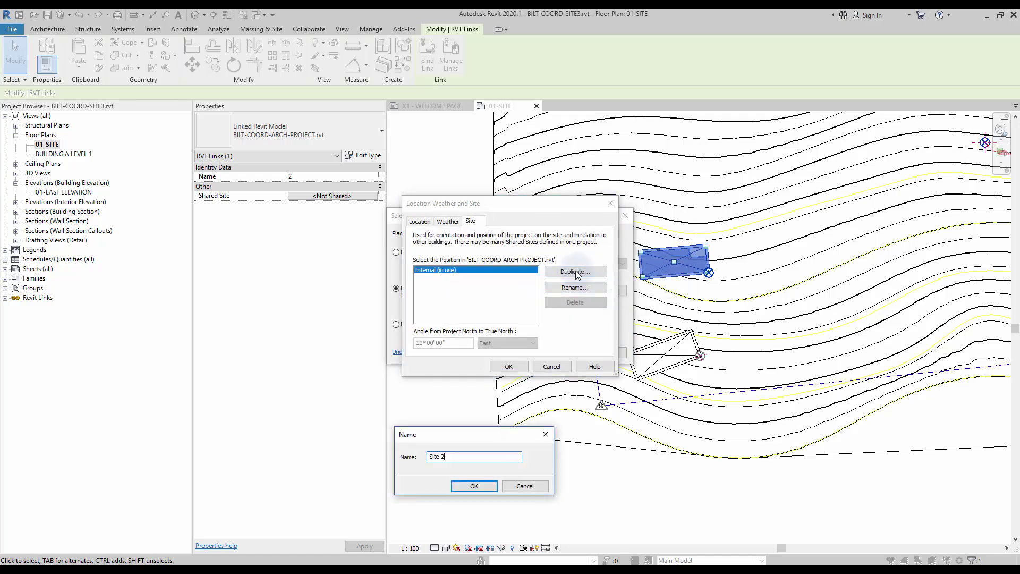
{"action": "key", "text": "Return"}
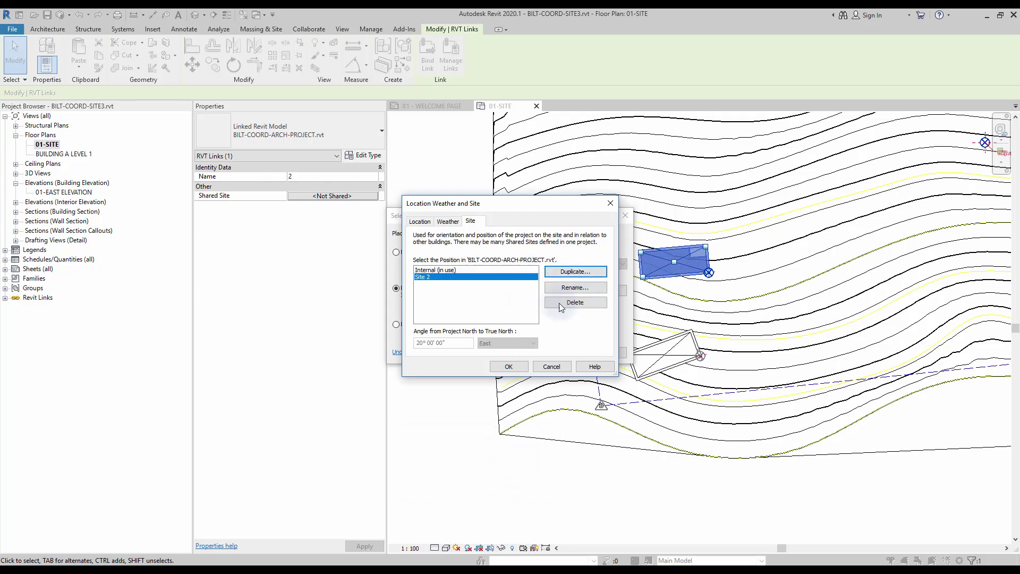
Step: Record the copied link's current position as Site 2
{"action": "left_click", "coordinate": [509, 366]}
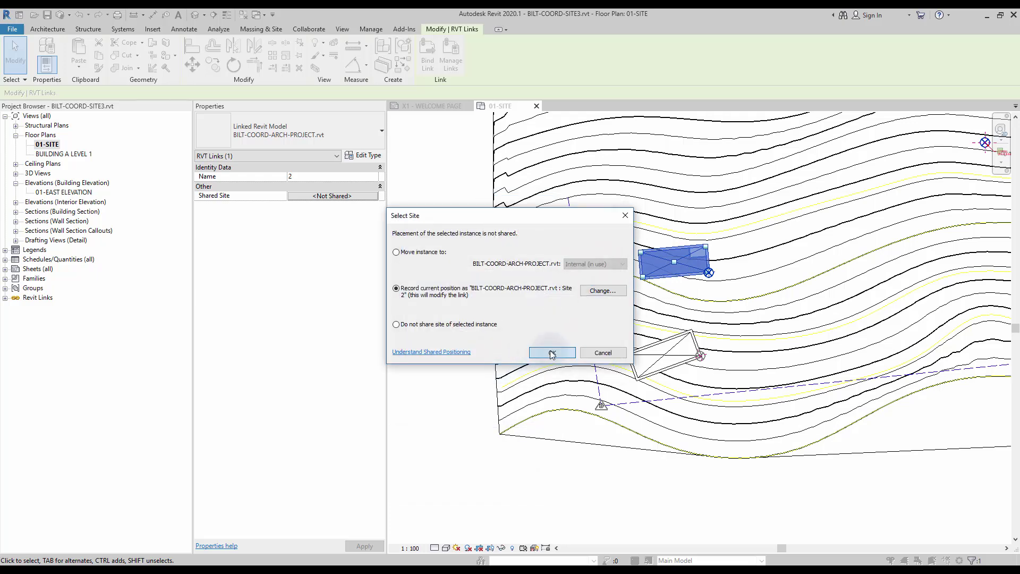
{"action": "left_click", "coordinate": [548, 353]}
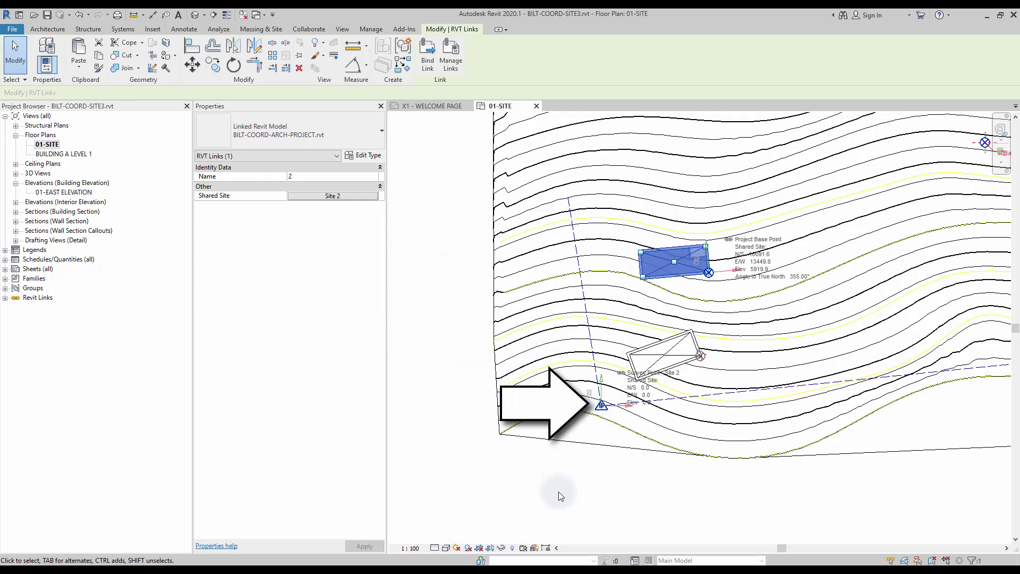
{"action": "left_click", "coordinate": [872, 445]}
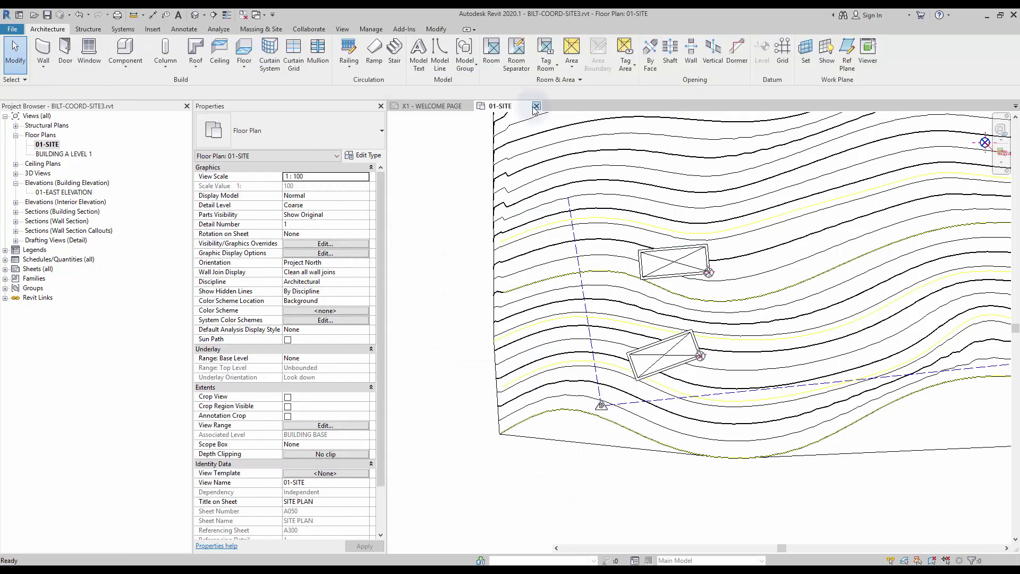
Step: Save and close the site model, writing the Site 2 position back to the architectural link
{"action": "left_click", "coordinate": [536, 105]}
{"action": "left_click", "coordinate": [472, 106]}
{"action": "left_click", "coordinate": [480, 299]}
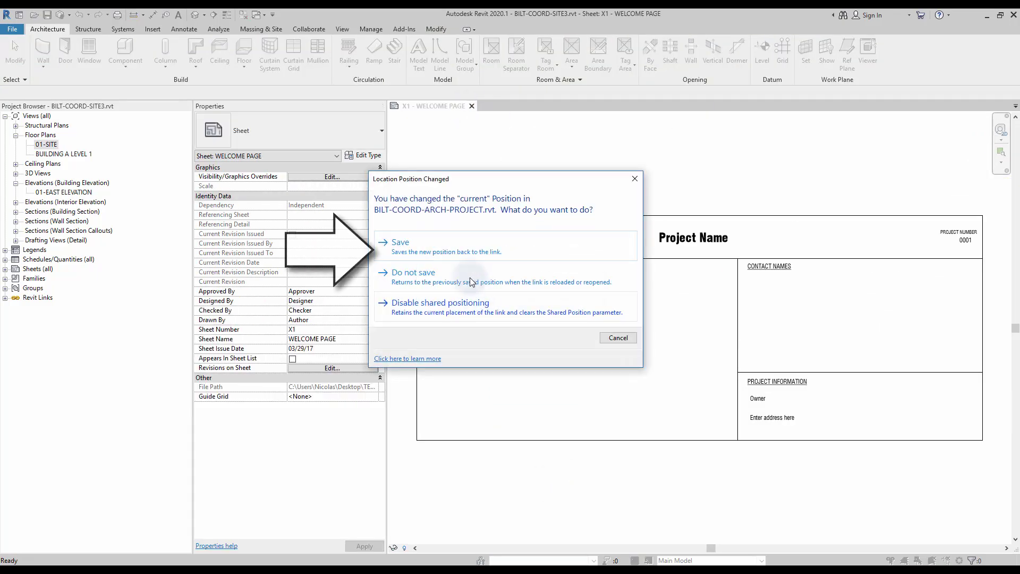
{"action": "left_click", "coordinate": [445, 248]}
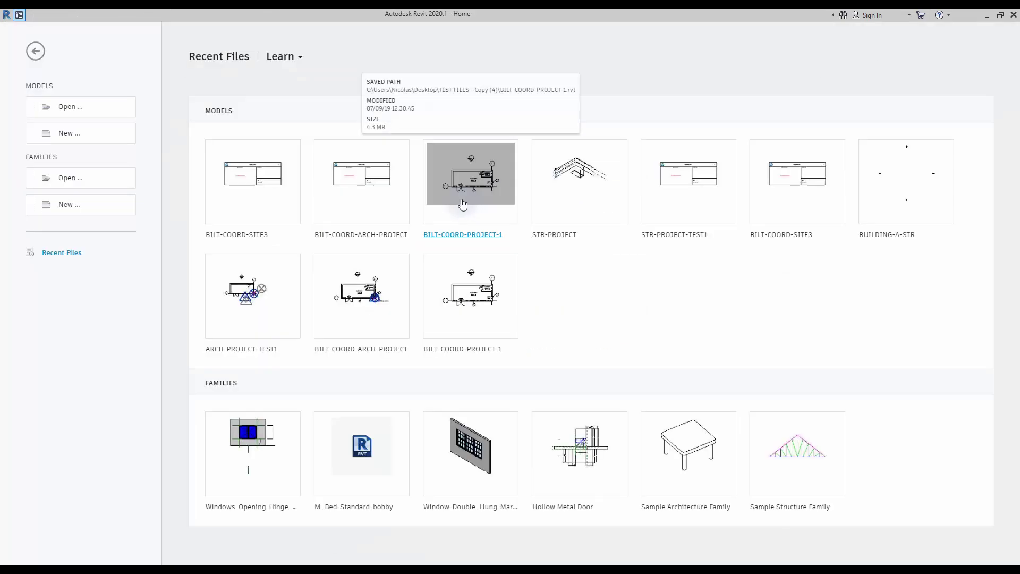
Step: Open the BILT-COORD-ARCH-PROJECT model and make Site 2 the current site from the survey point in the 02-LEVEL 1 plan
{"action": "left_click", "coordinate": [385, 181]}
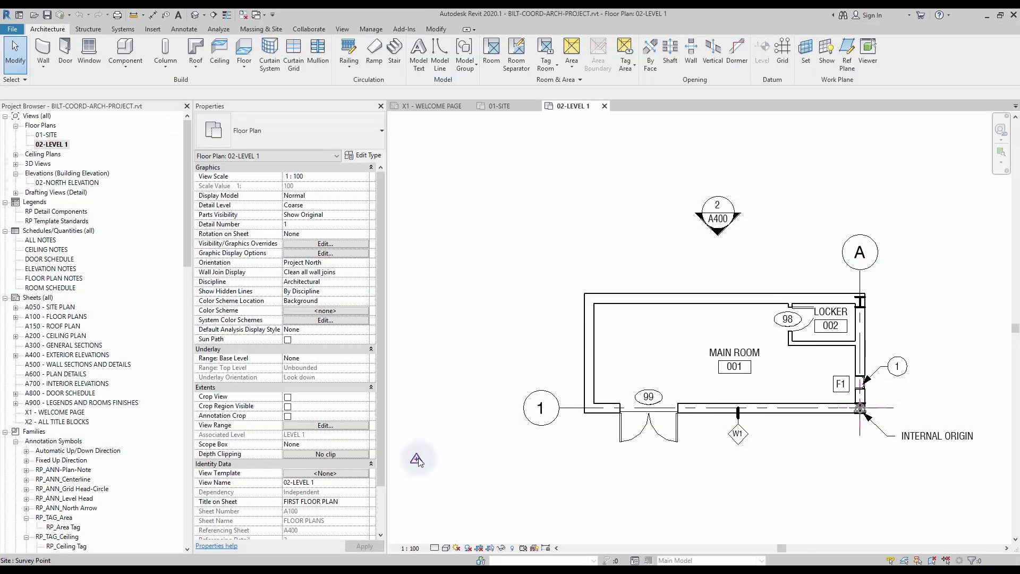
{"action": "left_click", "coordinate": [417, 455]}
{"action": "scroll", "coordinate": [555, 464], "scroll_direction": "down", "scroll_amount": 2}
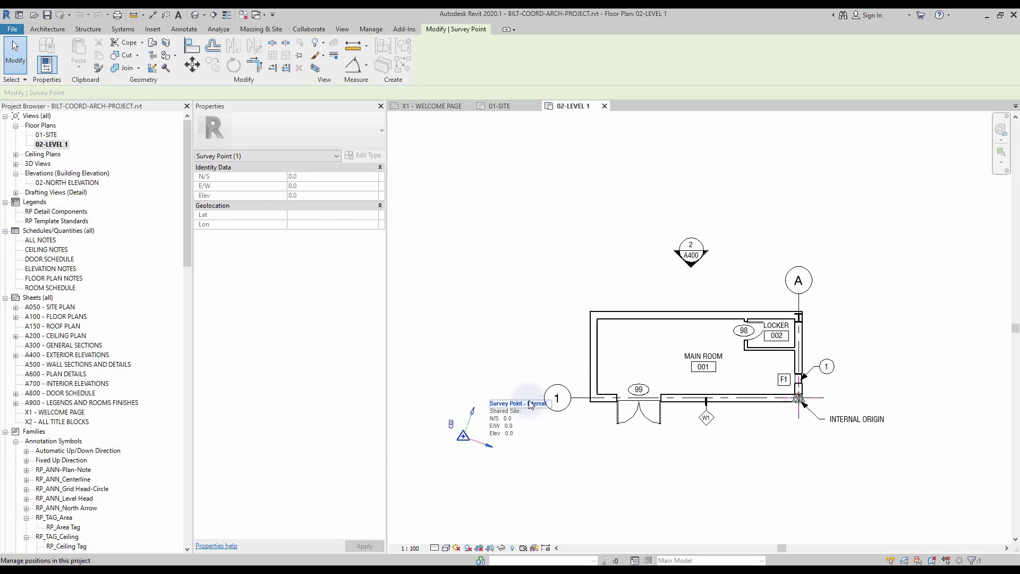
{"action": "left_click", "coordinate": [530, 405]}
{"action": "left_click", "coordinate": [424, 277]}
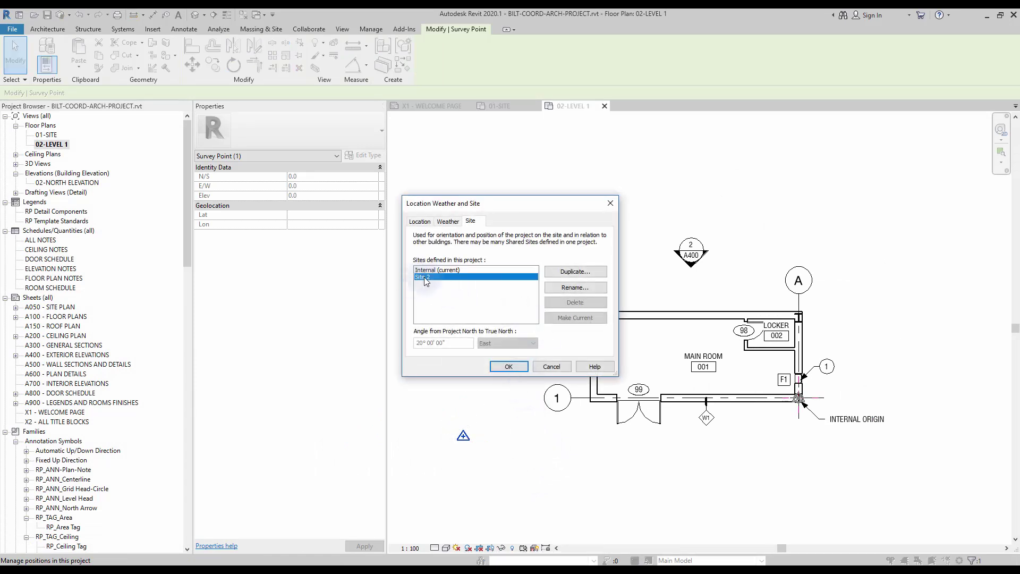
{"action": "left_click", "coordinate": [571, 321]}
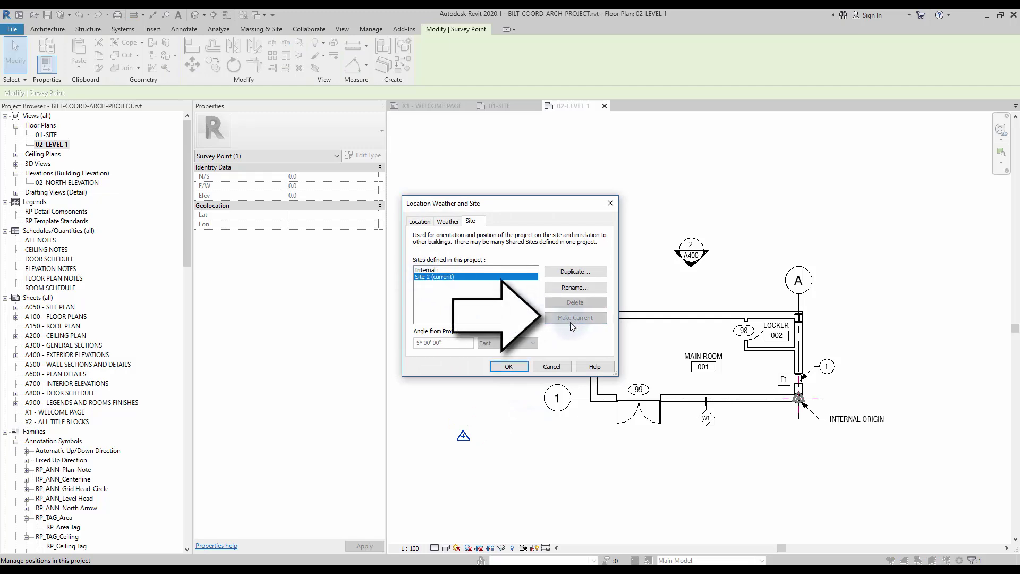
{"action": "left_click", "coordinate": [509, 366]}
{"action": "left_click", "coordinate": [523, 279]}
Step: Set the orientation of the 02-LEVEL 1 plan to True North with Site 2 as the current site
{"action": "scroll", "coordinate": [608, 212], "scroll_direction": "down", "scroll_amount": 2}
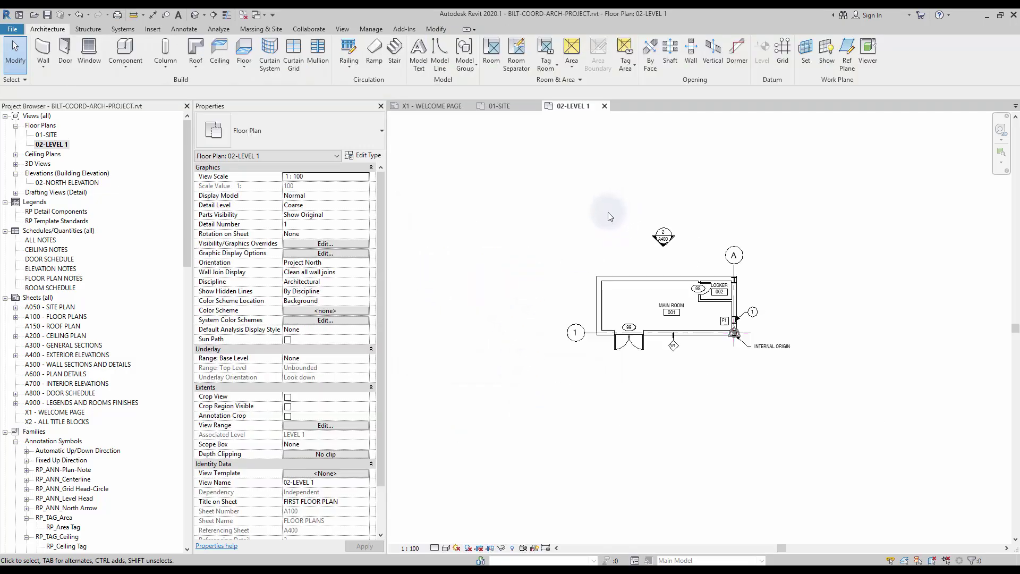
{"action": "scroll", "coordinate": [608, 212], "scroll_direction": "down", "scroll_amount": 1}
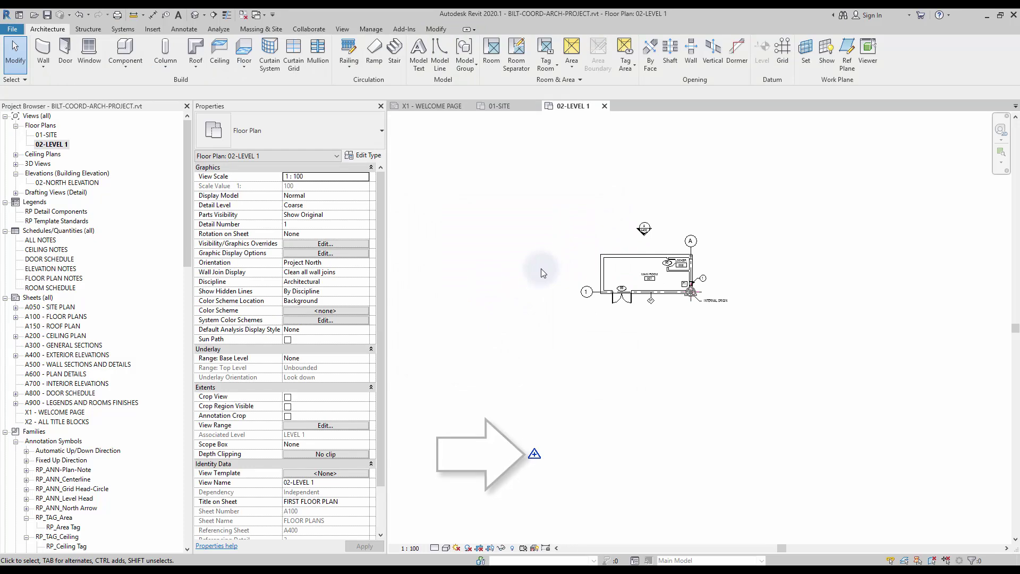
{"action": "left_click", "coordinate": [366, 263]}
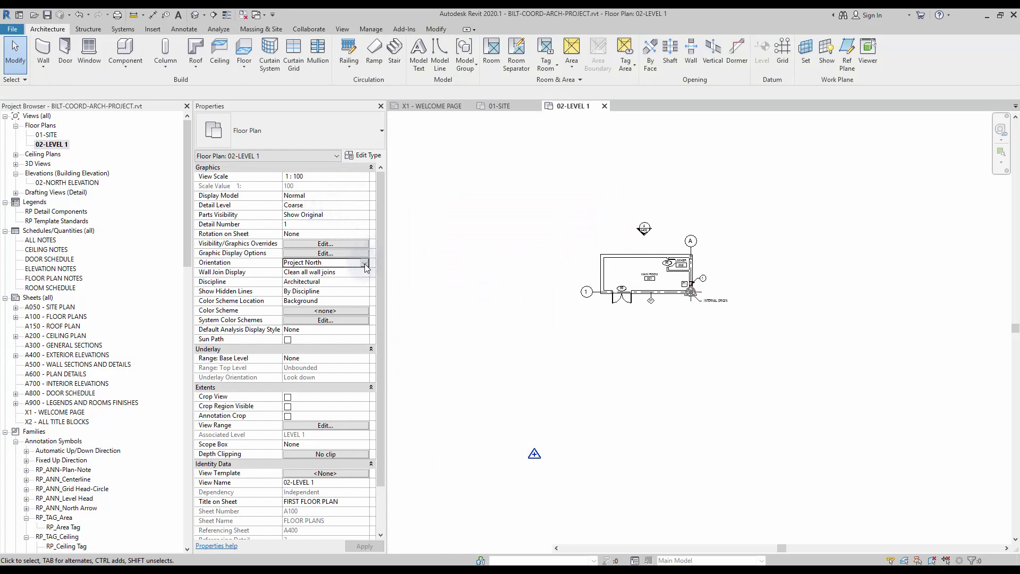
{"action": "left_click", "coordinate": [366, 263]}
{"action": "left_click", "coordinate": [360, 279]}
{"action": "left_click", "coordinate": [543, 351]}
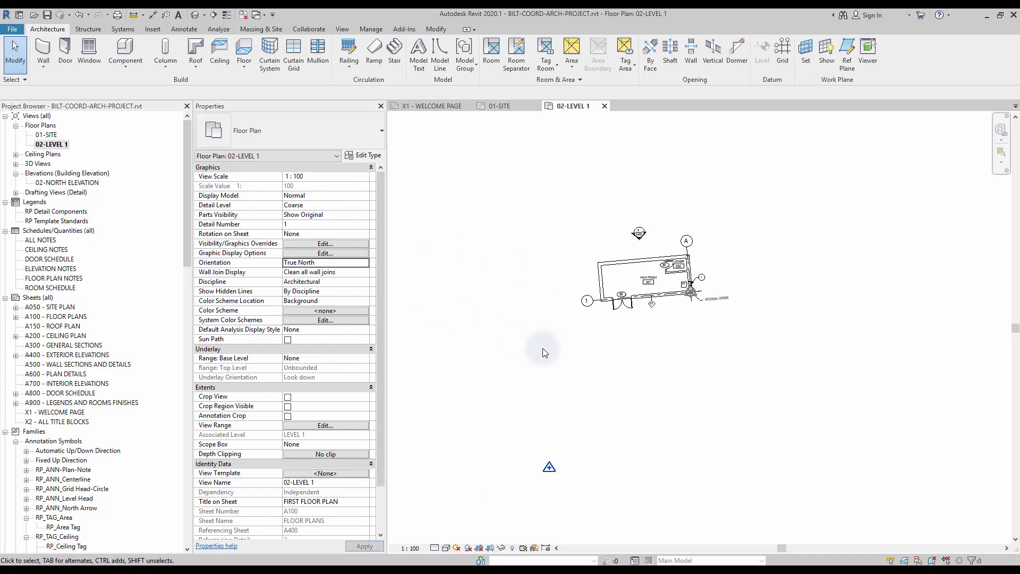
Step: Switch the project's current site back to Internal through the survey point's site settings
{"action": "left_click", "coordinate": [547, 466]}
{"action": "left_click", "coordinate": [604, 436]}
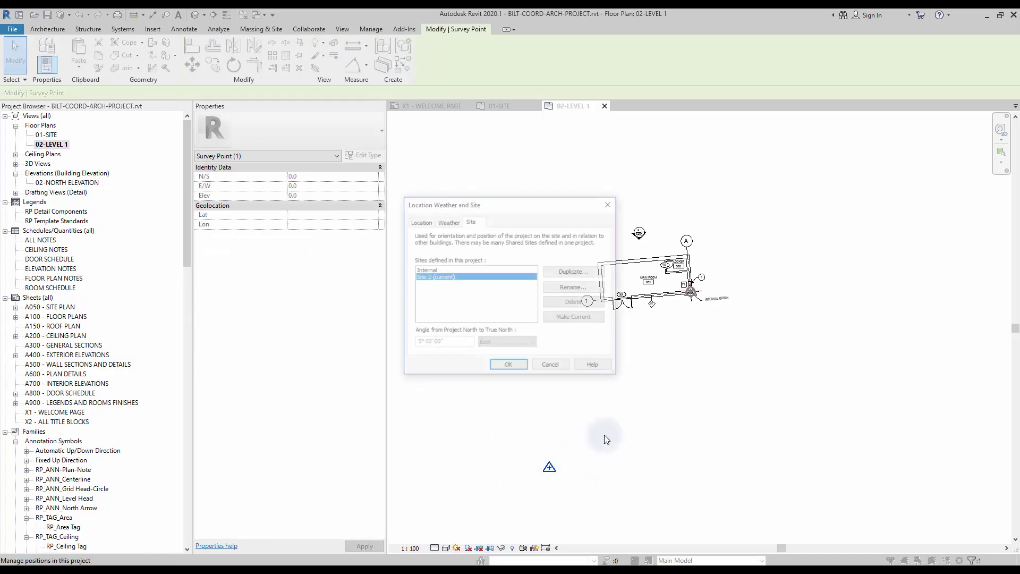
{"action": "left_click", "coordinate": [444, 270]}
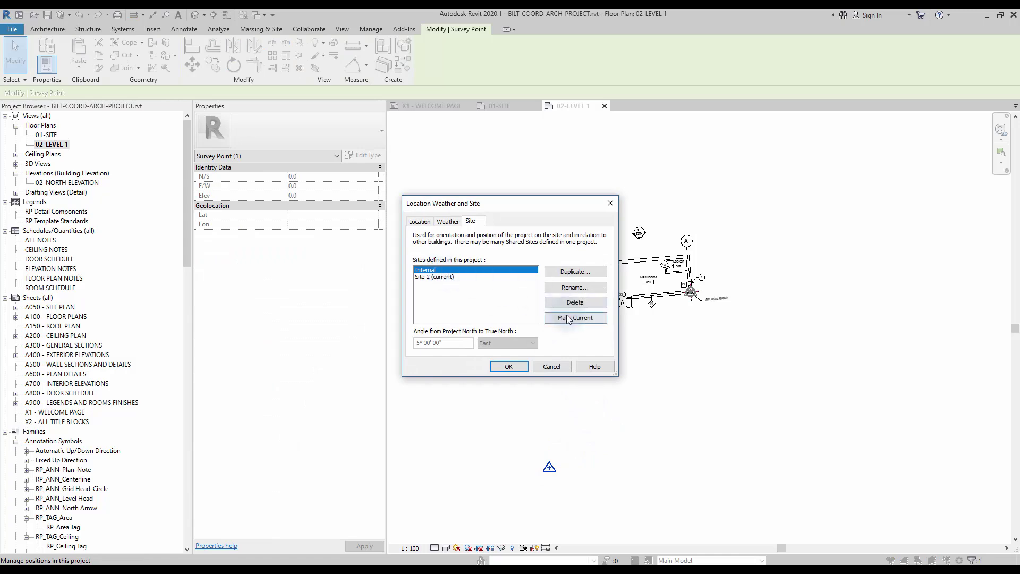
{"action": "left_click", "coordinate": [569, 319]}
{"action": "left_click", "coordinate": [509, 367]}
{"action": "left_click", "coordinate": [712, 418]}
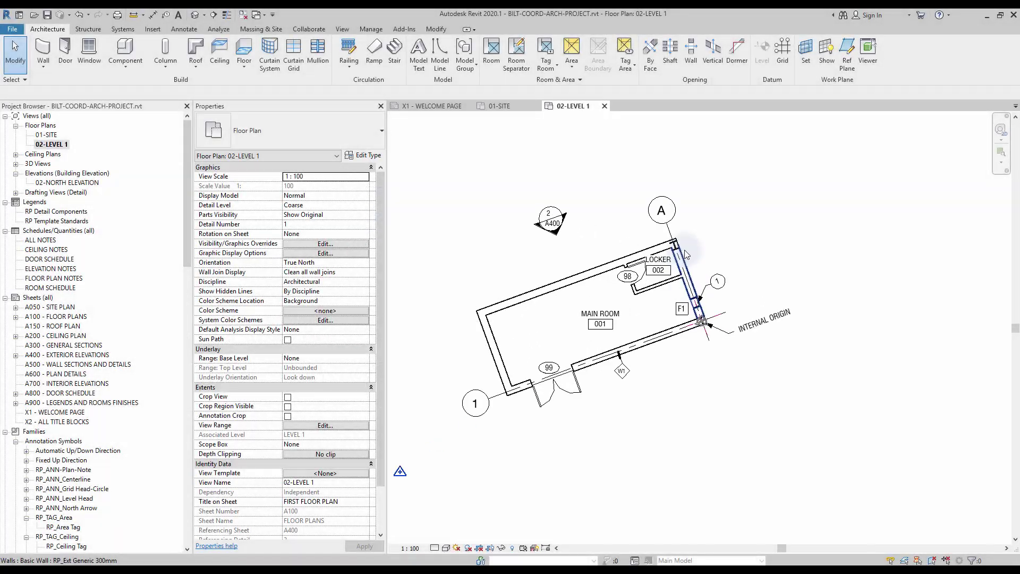
Step: Publish the current shared coordinate system to the linked STR-PROJECT.rvt model, recording the instance at its Internal position
{"action": "scroll", "coordinate": [663, 240], "scroll_direction": "up", "scroll_amount": 5}
{"action": "left_click", "coordinate": [663, 241]}
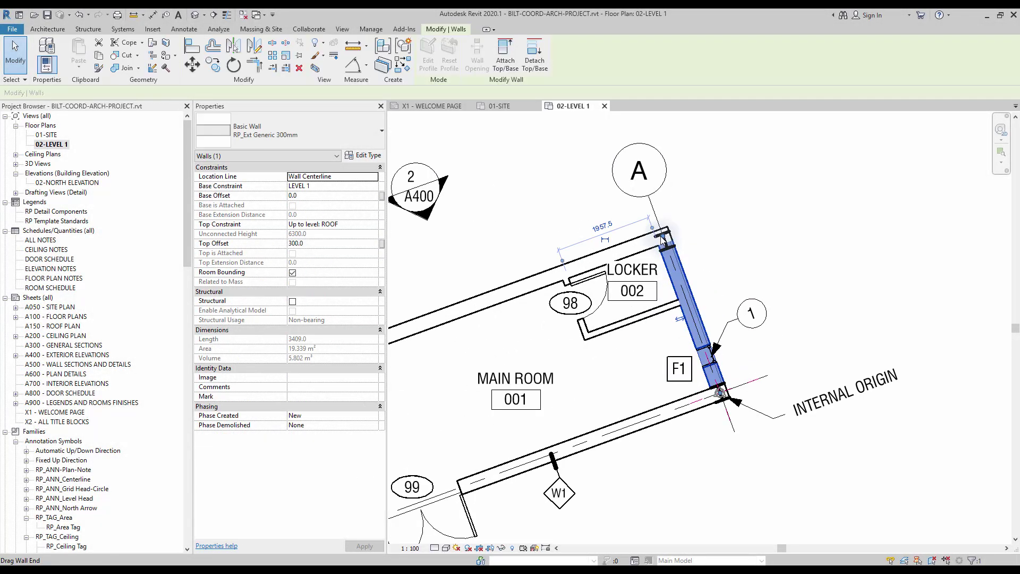
{"action": "left_click", "coordinate": [680, 206]}
{"action": "scroll", "coordinate": [667, 239], "scroll_direction": "up", "scroll_amount": 5}
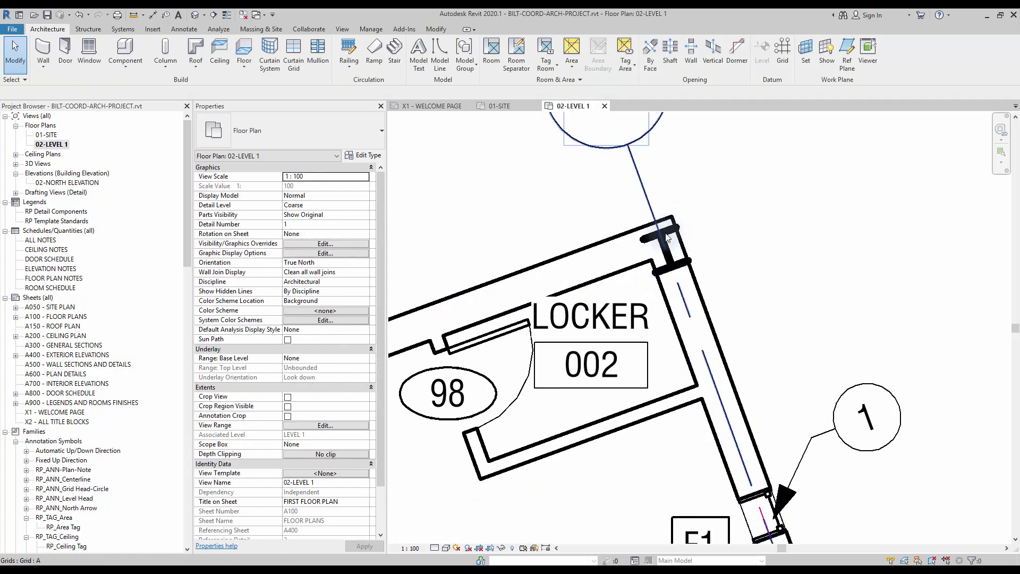
{"action": "left_click", "coordinate": [674, 232]}
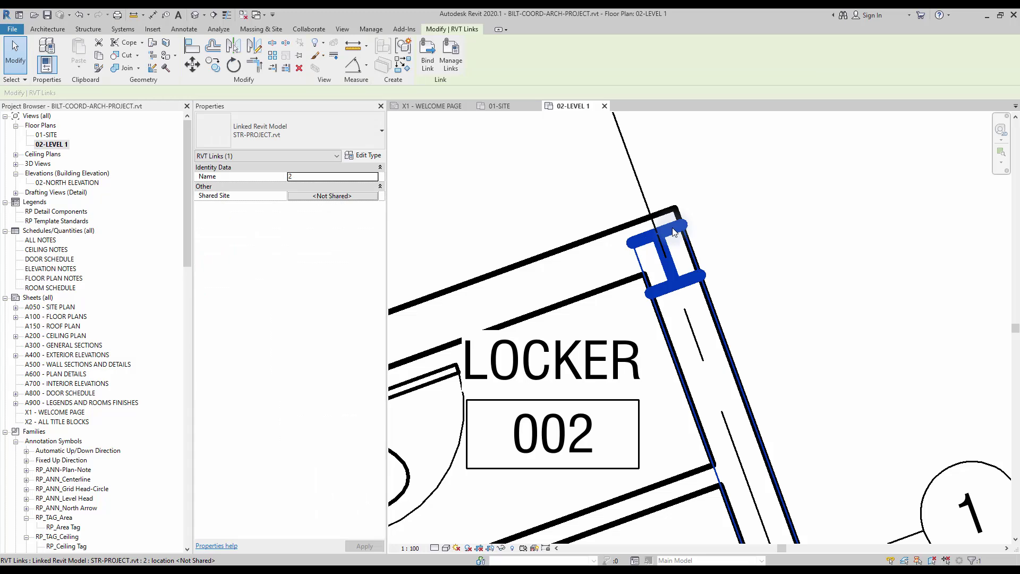
{"action": "scroll", "coordinate": [675, 231], "scroll_direction": "down", "scroll_amount": 5}
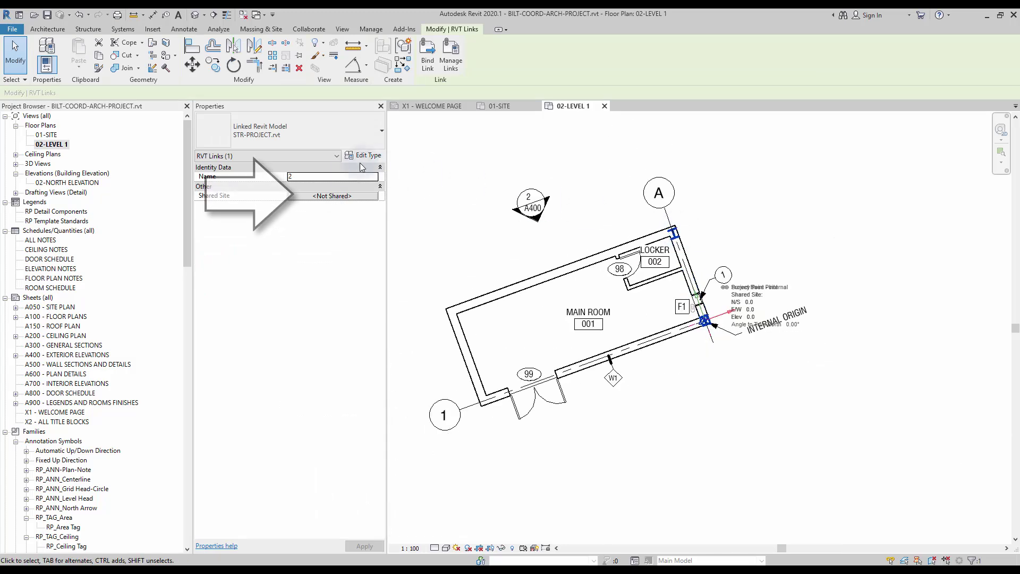
{"action": "left_click", "coordinate": [335, 196]}
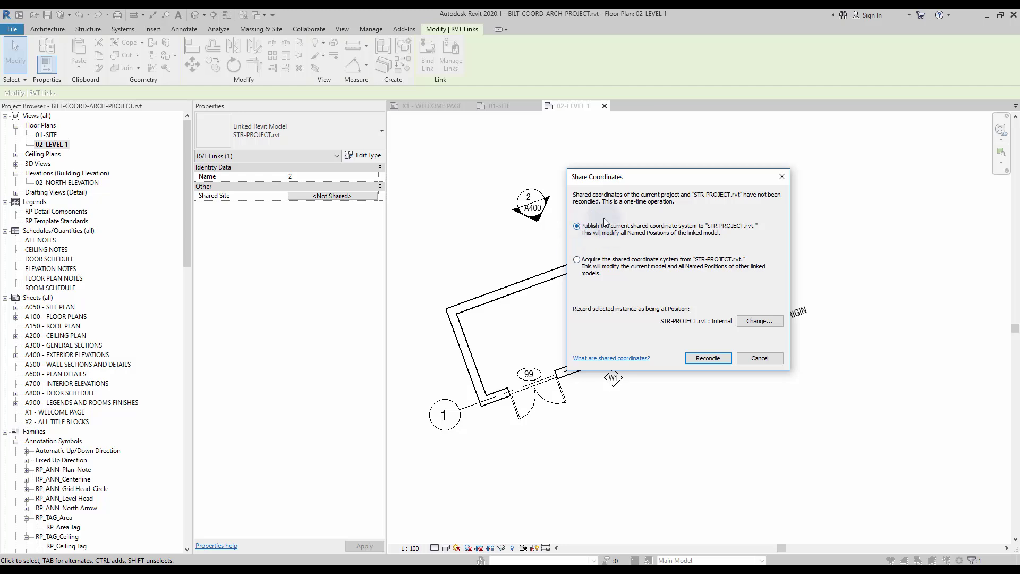
{"action": "left_click", "coordinate": [709, 360]}
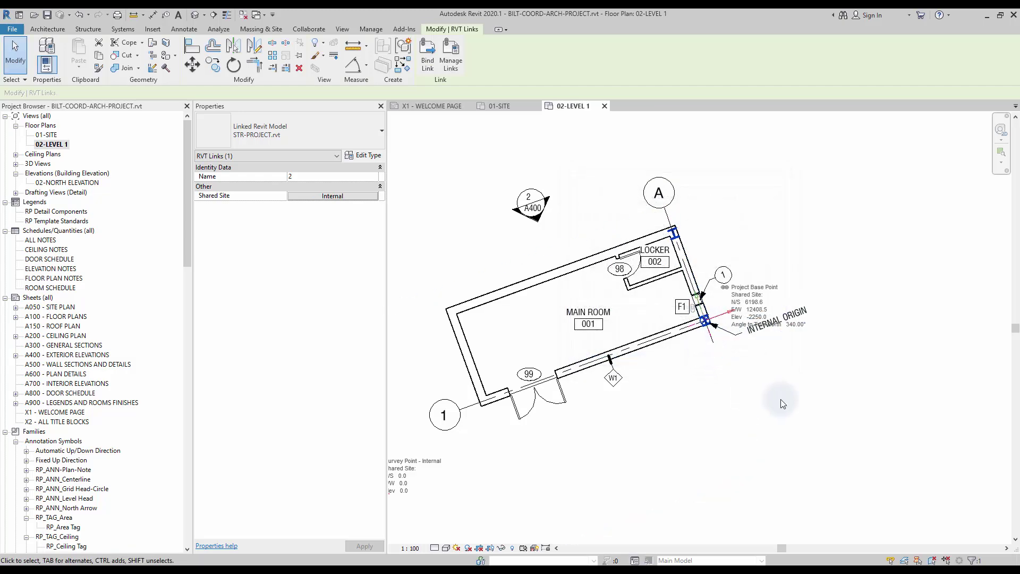
{"action": "scroll", "coordinate": [817, 365], "scroll_direction": "down", "scroll_amount": 3}
{"action": "left_click", "coordinate": [827, 396]}
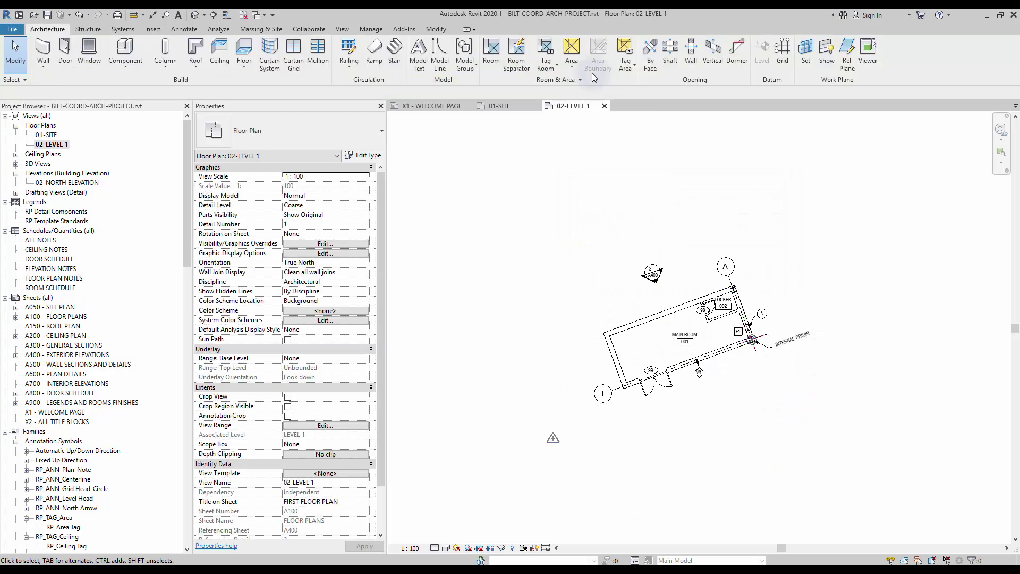
Step: Save and close the architectural project with all its views, writing the new position back to the STR-PROJECT.rvt link
{"action": "left_click", "coordinate": [604, 106]}
{"action": "left_click", "coordinate": [537, 106]}
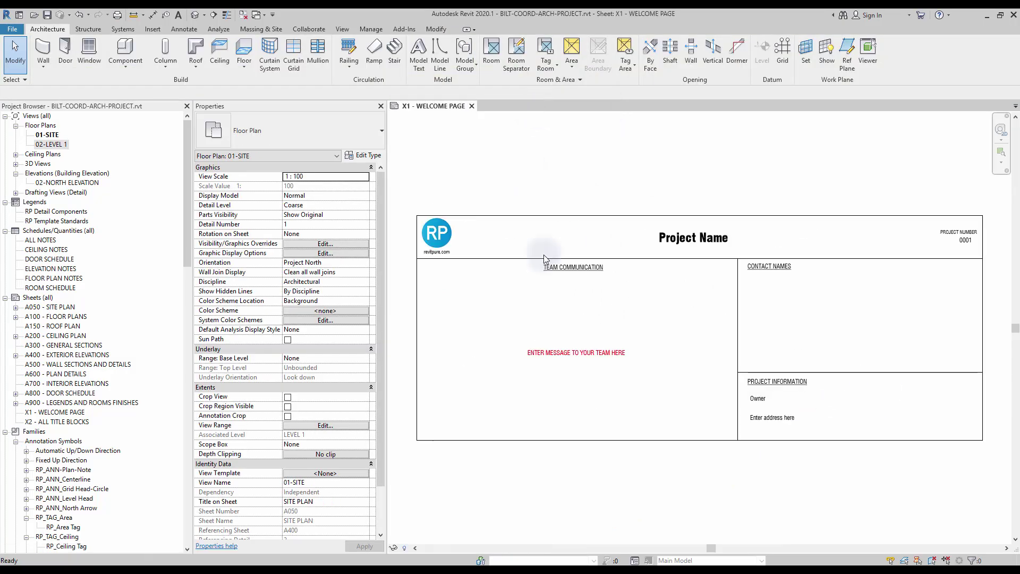
{"action": "left_click", "coordinate": [472, 106]}
{"action": "left_click", "coordinate": [491, 299]}
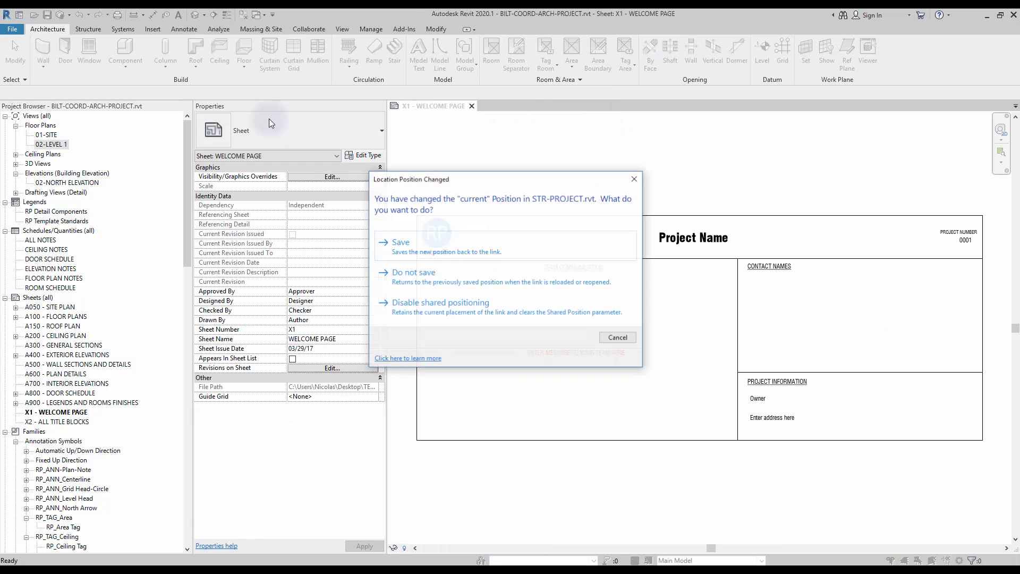
{"action": "left_click", "coordinate": [409, 253]}
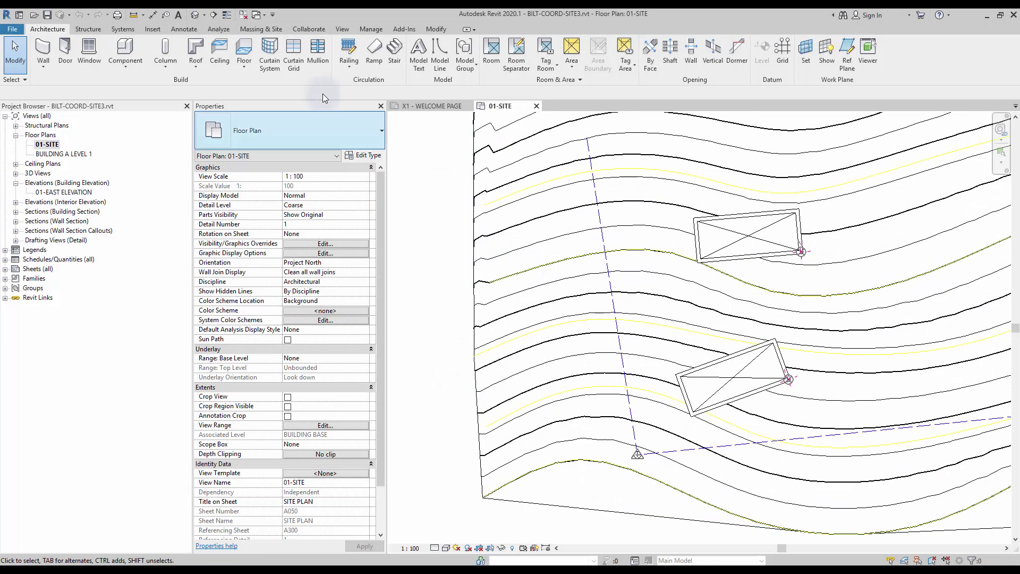
Step: Link STR-PROJECT.rvt into the BILT-COORD-SITE3 model with positioning set to Auto - By Shared Coordinates
{"action": "left_click", "coordinate": [152, 29]}
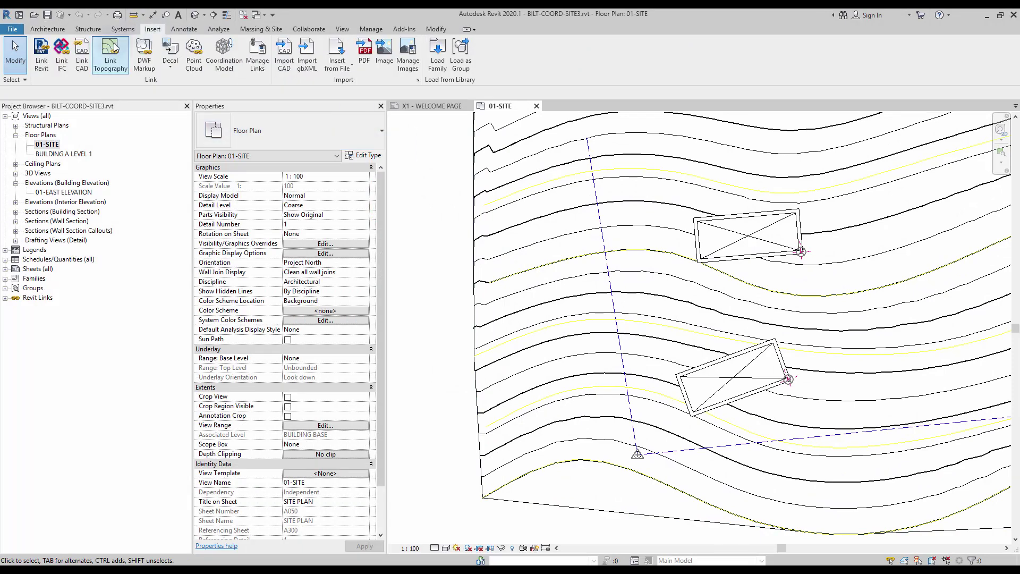
{"action": "left_click", "coordinate": [40, 58]}
{"action": "left_click", "coordinate": [363, 271]}
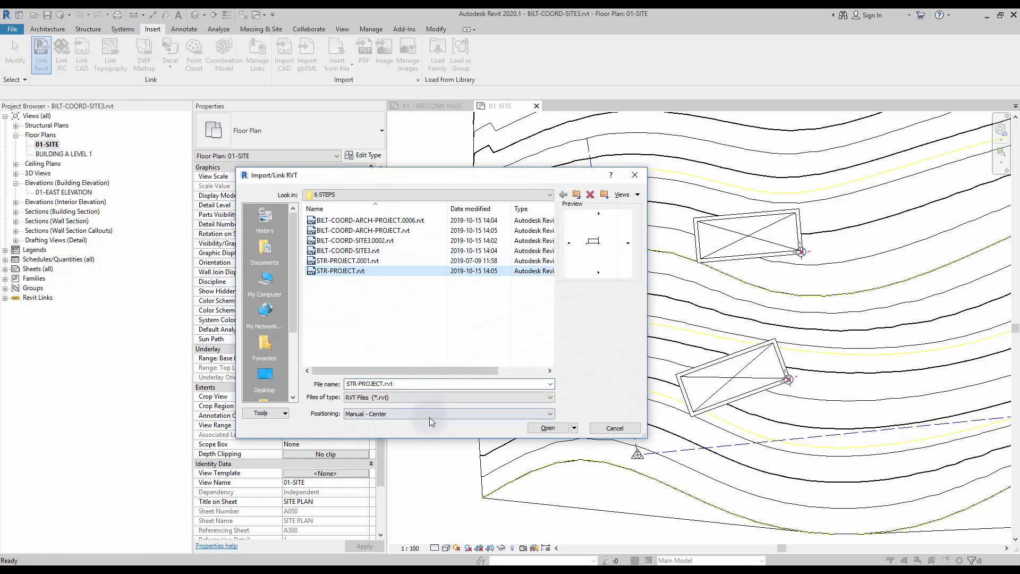
{"action": "left_click", "coordinate": [425, 413]}
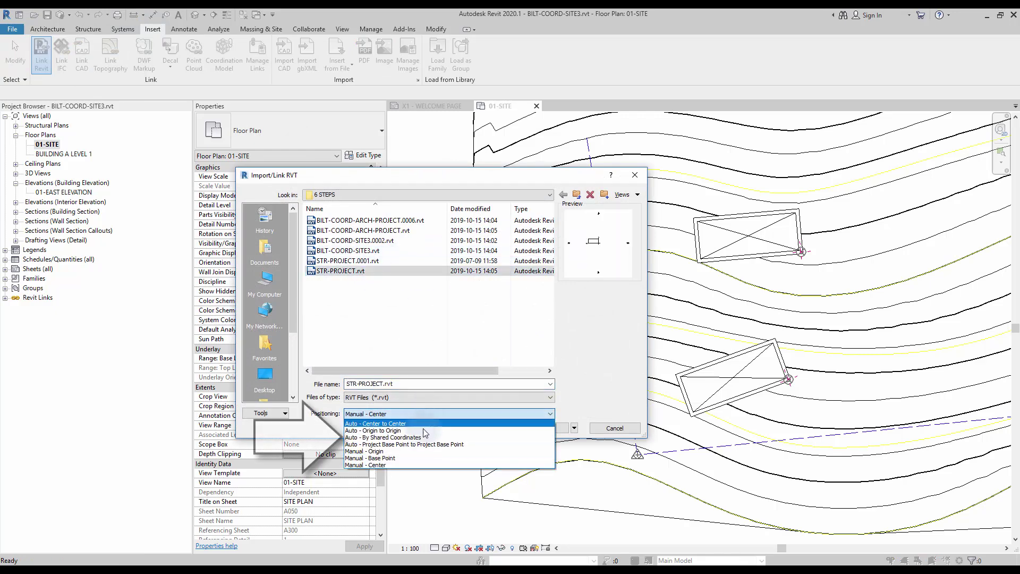
{"action": "left_click", "coordinate": [422, 437]}
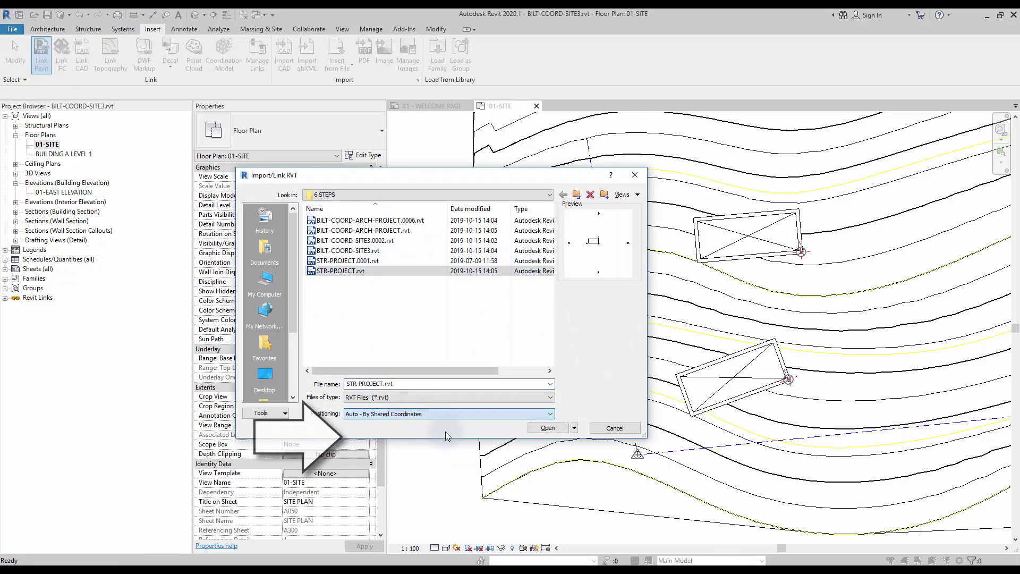
{"action": "left_click", "coordinate": [543, 428]}
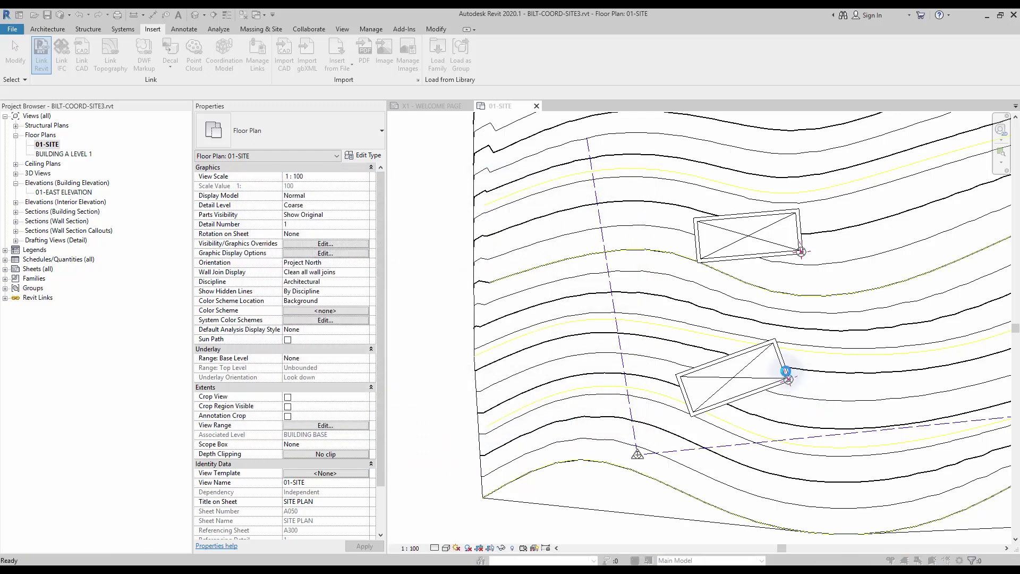
{"action": "left_click", "coordinate": [576, 333]}
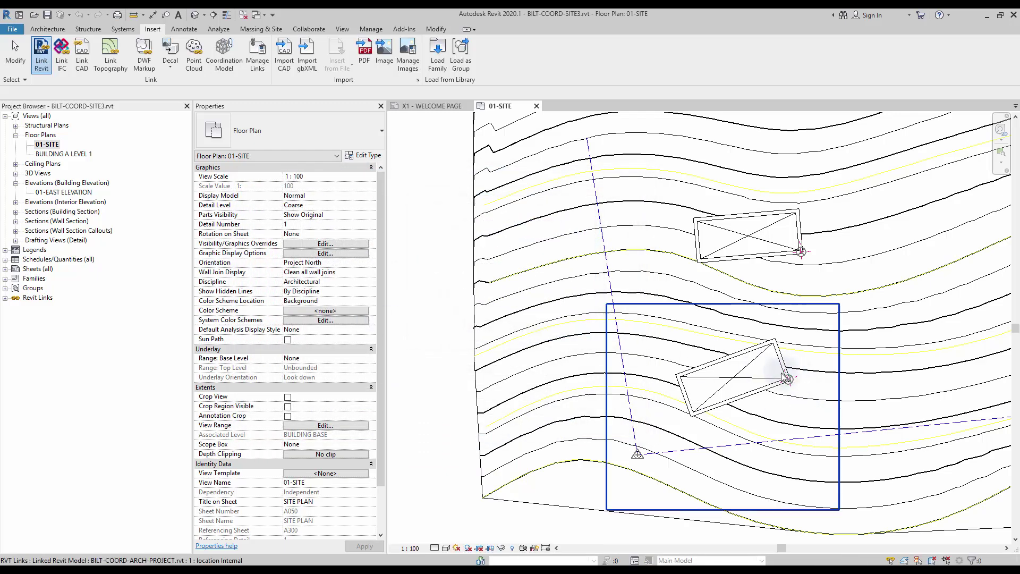
Step: Inspect the structural columns' alignment with the linked architectural model at the project base point corner of the lower building
{"action": "scroll", "coordinate": [789, 380], "scroll_direction": "up", "scroll_amount": 3}
{"action": "scroll", "coordinate": [791, 382], "scroll_direction": "up", "scroll_amount": 2}
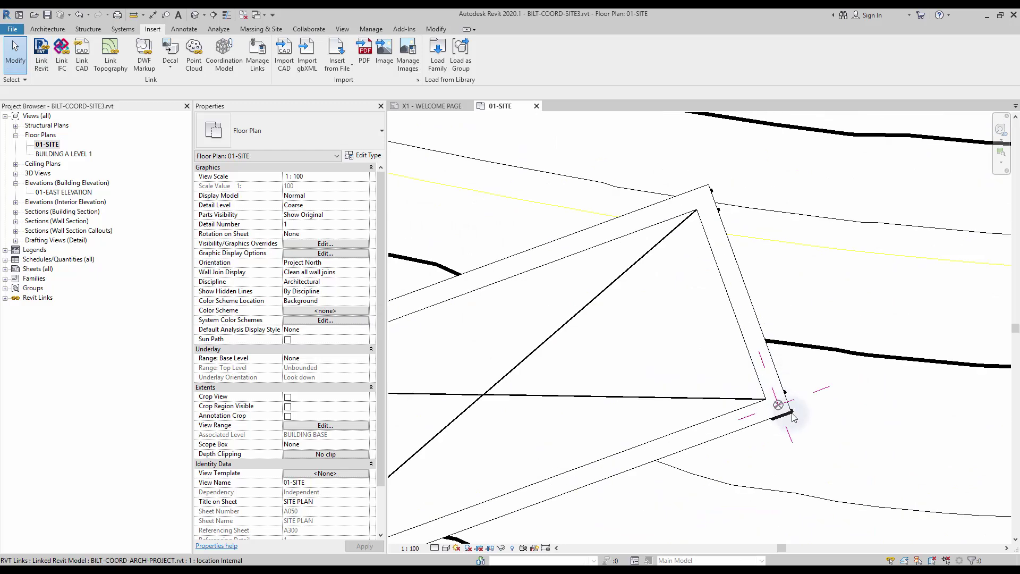
{"action": "left_click", "coordinate": [791, 412]}
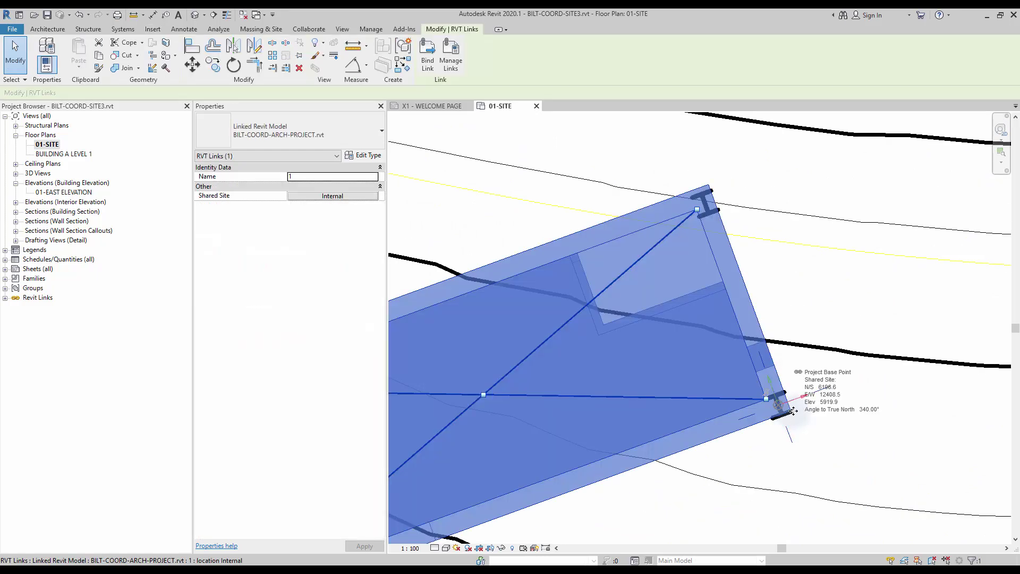
{"action": "left_click", "coordinate": [805, 317]}
{"action": "scroll", "coordinate": [806, 317], "scroll_direction": "down", "scroll_amount": 2}
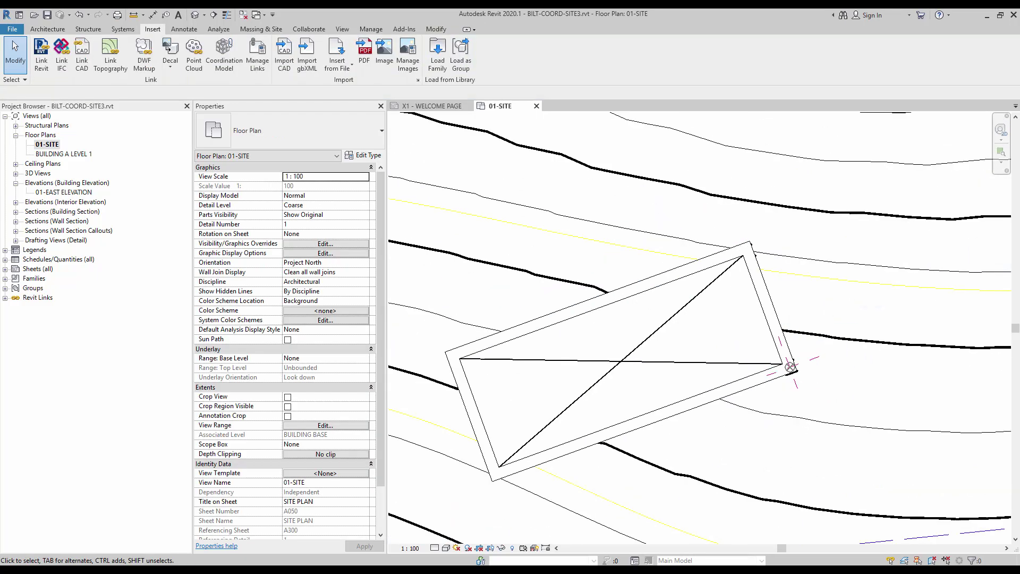